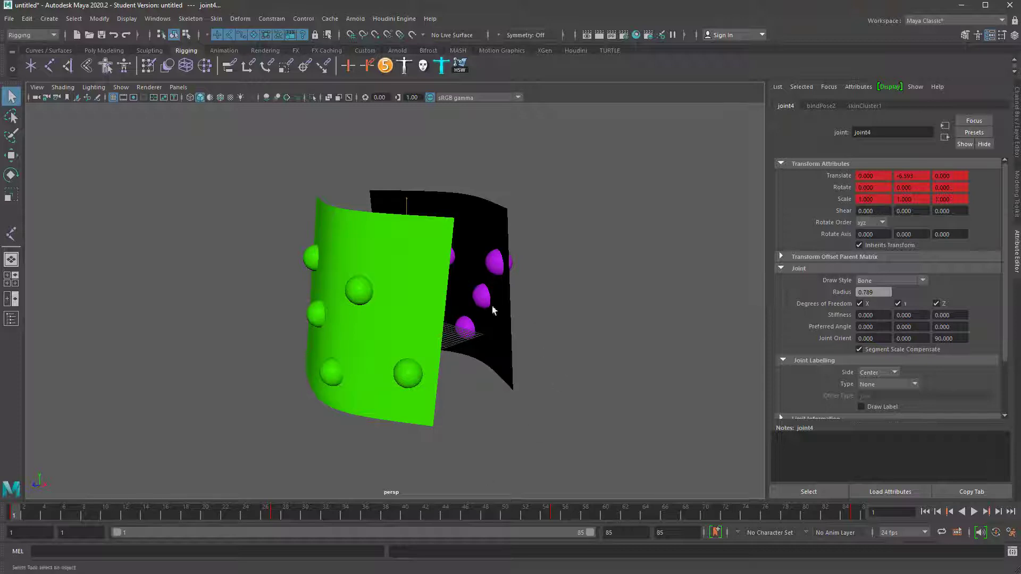
Step: Examine the curved green and purple panels, their attached spheres and the joint chain between them from several angles
{"action": "left_click_drag", "start_coordinate": [493, 310], "coordinate": [467, 336], "text": "alt"}
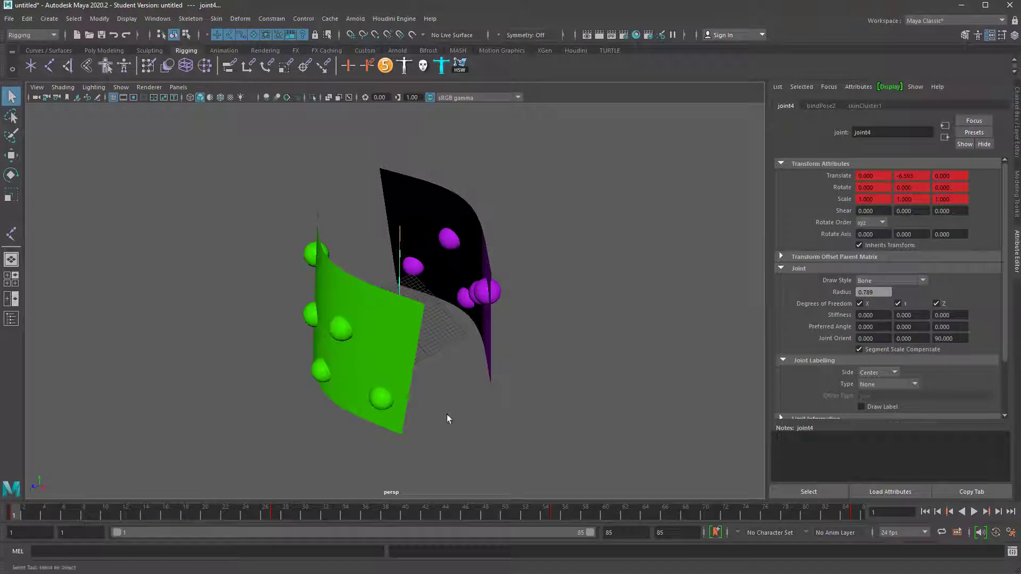
{"action": "left_click_drag", "start_coordinate": [447, 418], "coordinate": [393, 384], "text": "alt"}
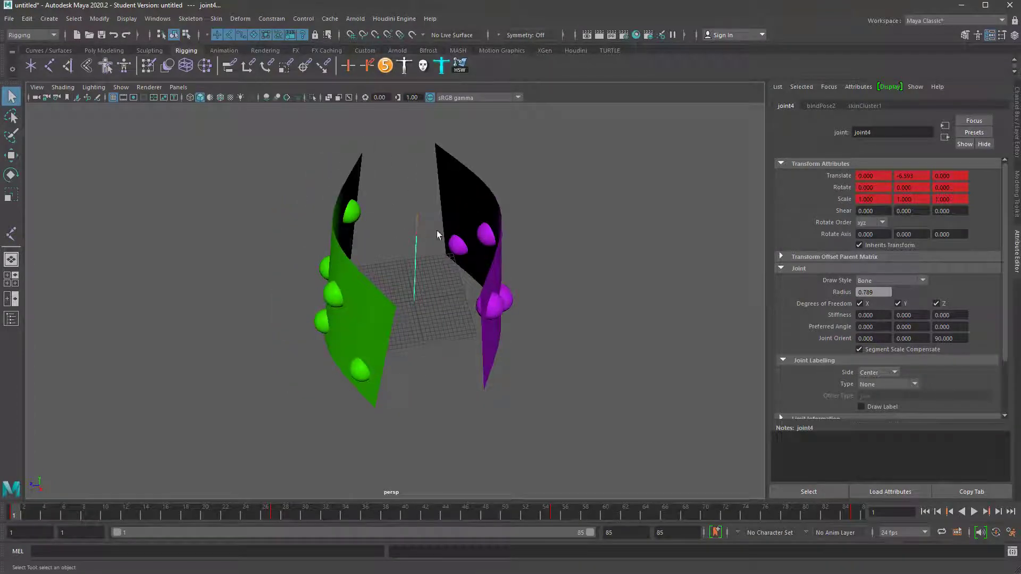
{"action": "left_click", "coordinate": [345, 301]}
{"action": "left_click_drag", "start_coordinate": [344, 301], "coordinate": [386, 301], "text": "alt"}
{"action": "left_click_drag", "start_coordinate": [484, 362], "coordinate": [442, 280], "text": "alt"}
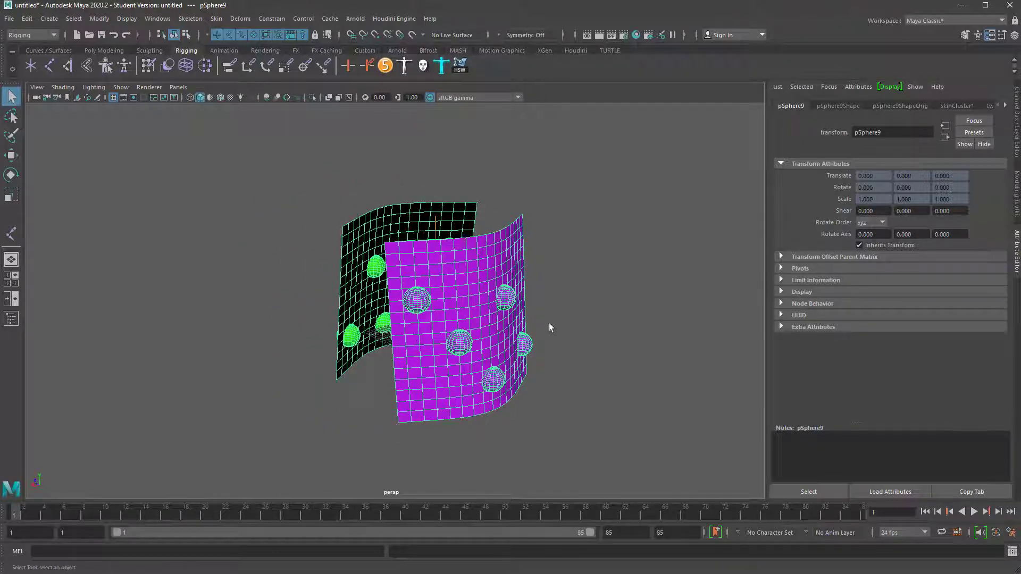
{"action": "left_click_drag", "start_coordinate": [435, 320], "coordinate": [515, 314], "text": "alt"}
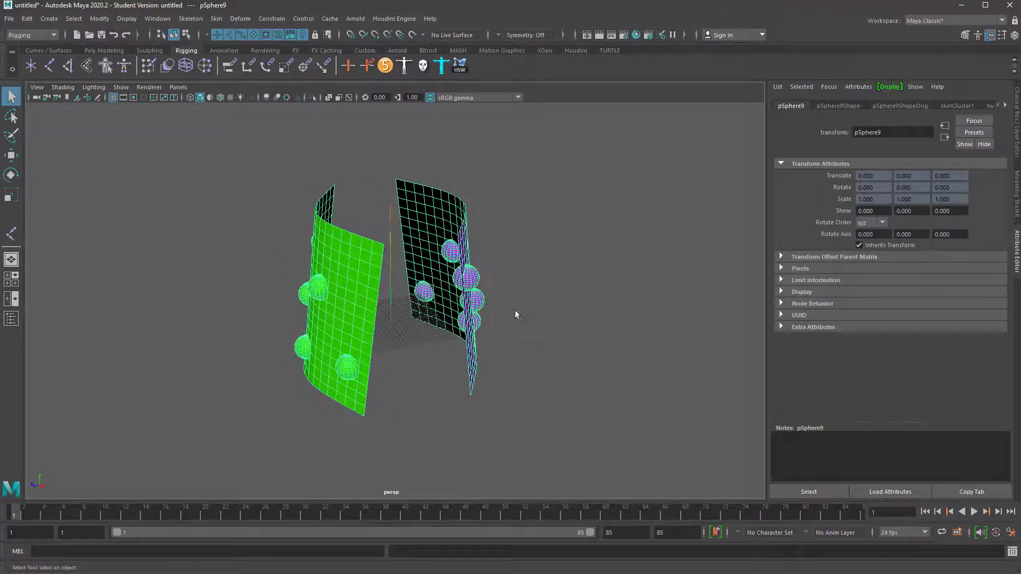
{"action": "left_click", "coordinate": [597, 299]}
{"action": "left_click_drag", "start_coordinate": [598, 259], "coordinate": [457, 351]}
{"action": "left_click_drag", "start_coordinate": [458, 351], "coordinate": [477, 354], "text": "alt"}
{"action": "left_click", "coordinate": [490, 341]}
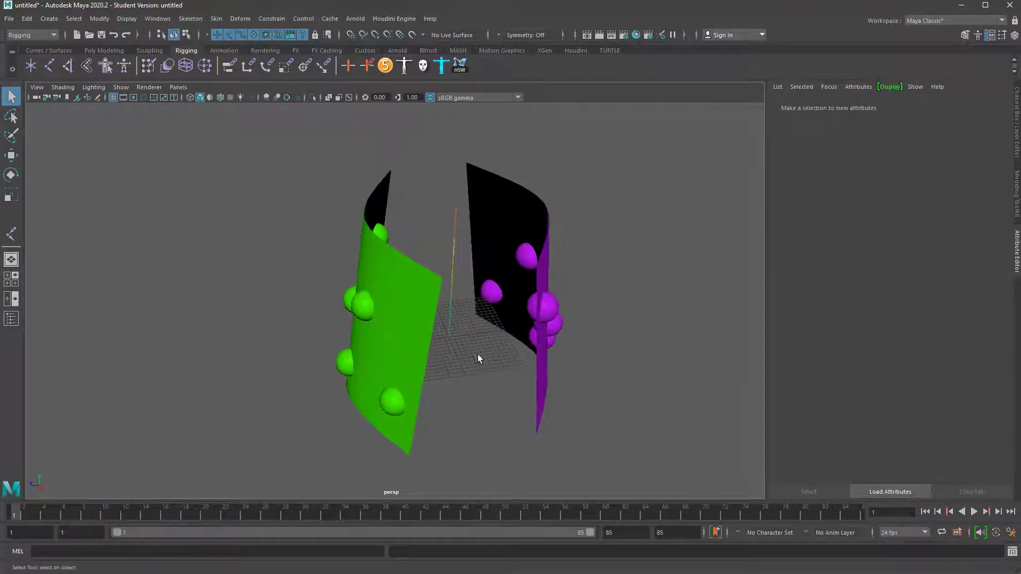
Step: Create a polygon cylinder around the joint chain, scaled uniformly to 26.614 and raised to Translate Y 2.962
{"action": "right_click", "coordinate": [480, 356], "text": "shift"}
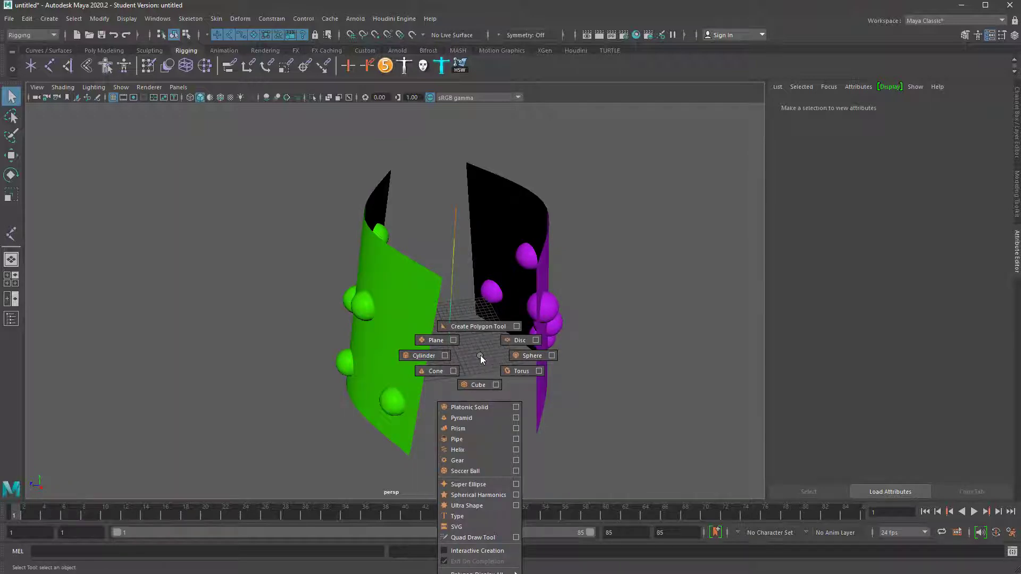
{"action": "right_click_drag", "start_coordinate": [425, 357], "coordinate": [425, 356], "text": "shift"}
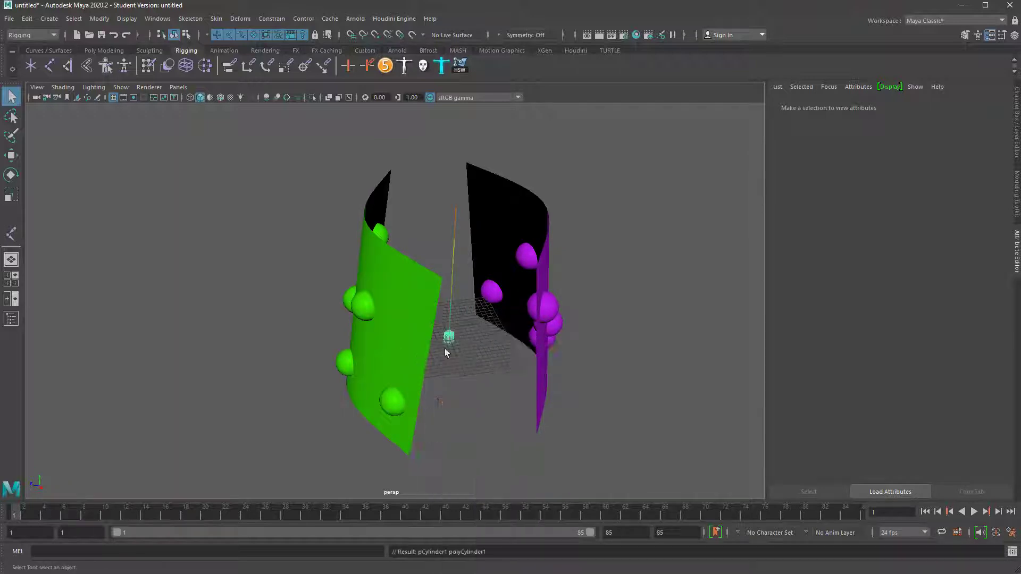
{"action": "left_click_drag", "start_coordinate": [446, 349], "coordinate": [615, 311], "text": "alt"}
{"action": "key", "text": "r"}
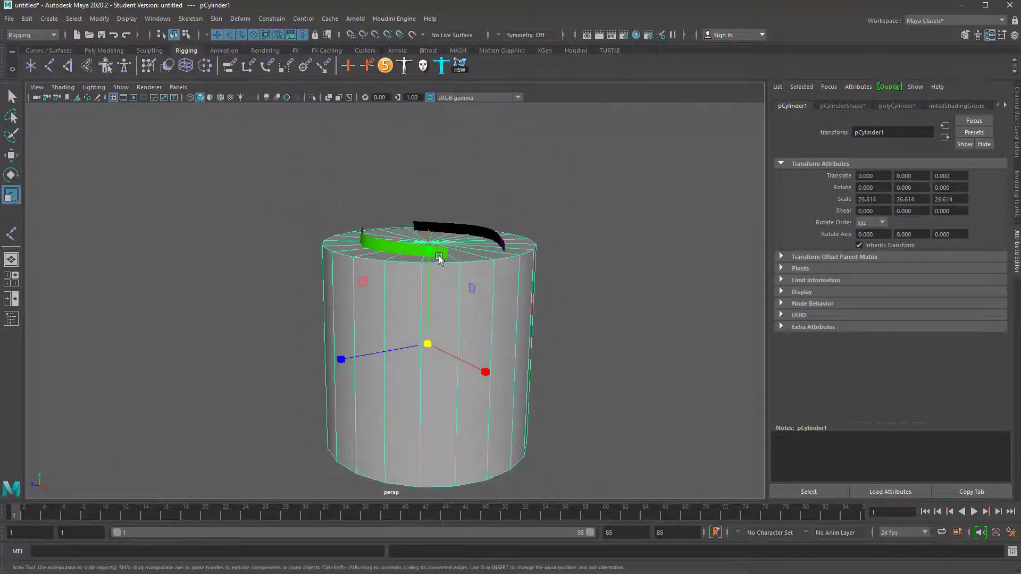
{"action": "key", "text": "w"}
{"action": "left_click_drag", "start_coordinate": [431, 252], "coordinate": [431, 238]}
Step: Set the cylinder's Subdivisions Height to 9 and Subdivisions Axis to 36
{"action": "key", "text": "ctrl+a"}
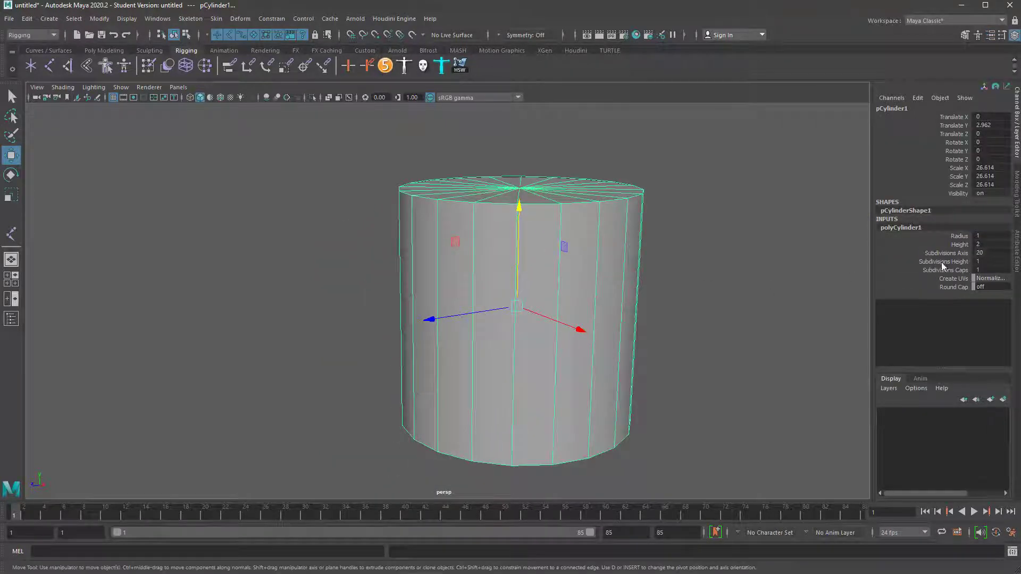
{"action": "left_click", "coordinate": [944, 263]}
{"action": "middle_click_drag", "start_coordinate": [647, 381], "coordinate": [667, 381]}
{"action": "left_click_drag", "start_coordinate": [681, 365], "coordinate": [677, 390], "text": "alt"}
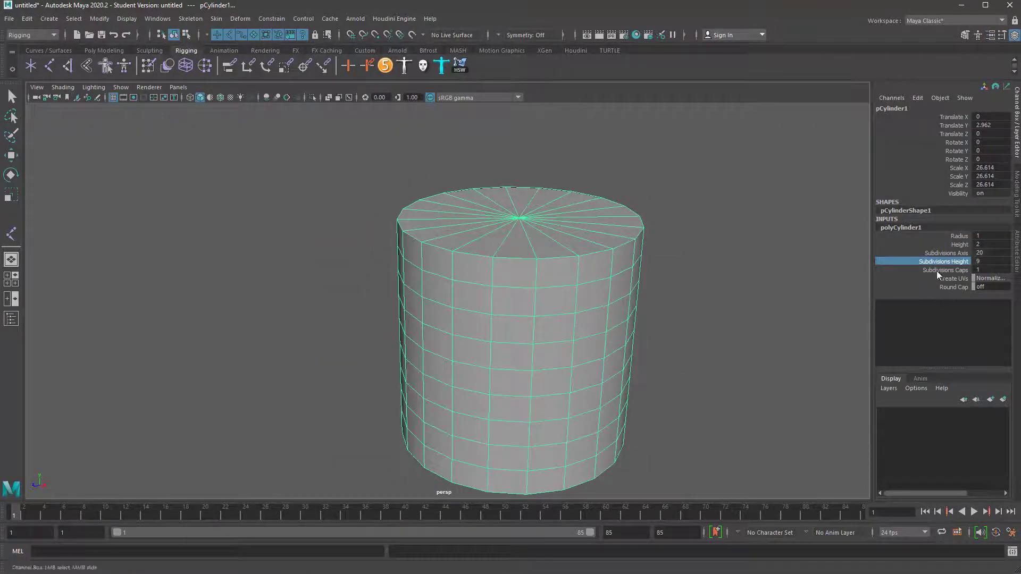
{"action": "left_click", "coordinate": [947, 253]}
{"action": "middle_click_drag", "start_coordinate": [721, 345], "coordinate": [748, 342]}
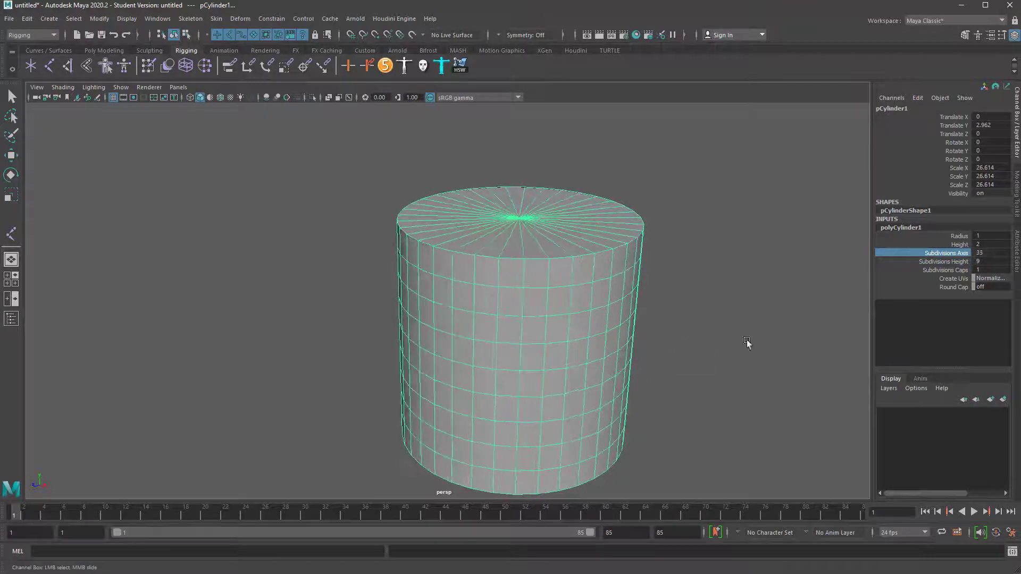
{"action": "double_click", "coordinate": [996, 254]}
{"action": "type", "text": "36"}
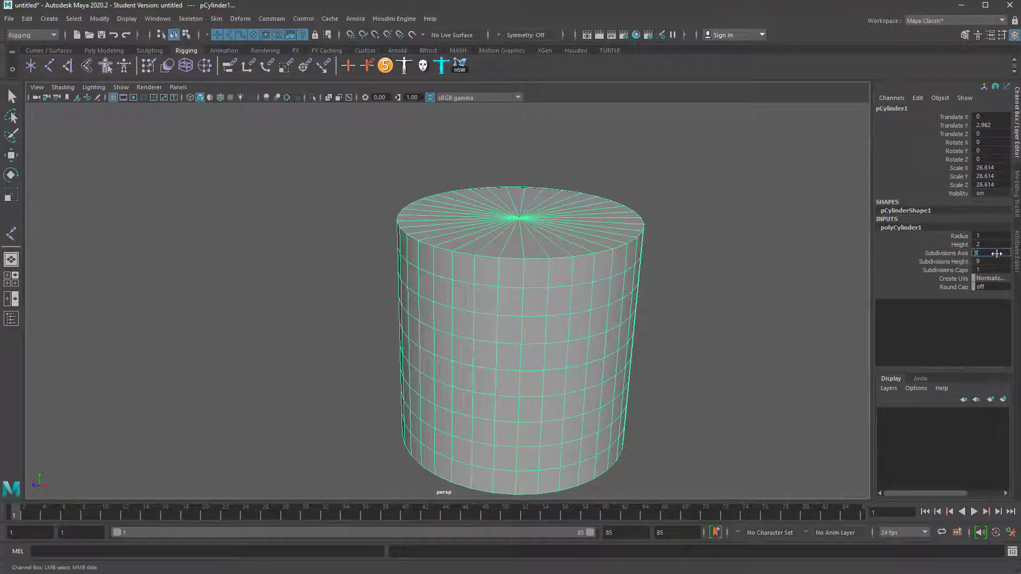
{"action": "key", "text": "Return"}
Step: Isolate the cylinder in wireframe and delete its cap centre vertices to leave both ends open
{"action": "left_click_drag", "start_coordinate": [730, 286], "coordinate": [532, 298], "text": "alt"}
{"action": "key", "text": "4"}
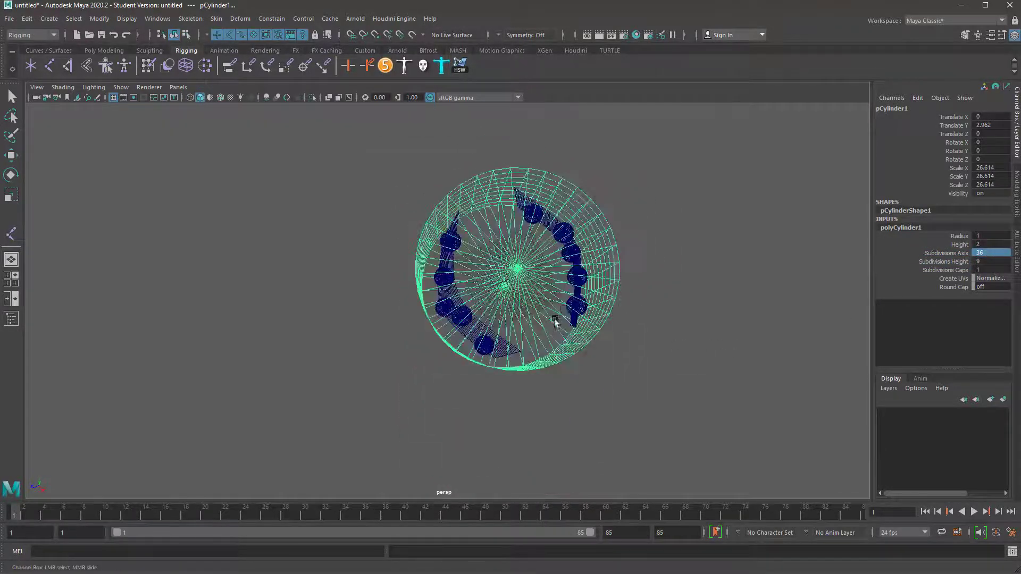
{"action": "left_click", "coordinate": [532, 291]}
{"action": "key", "text": "w"}
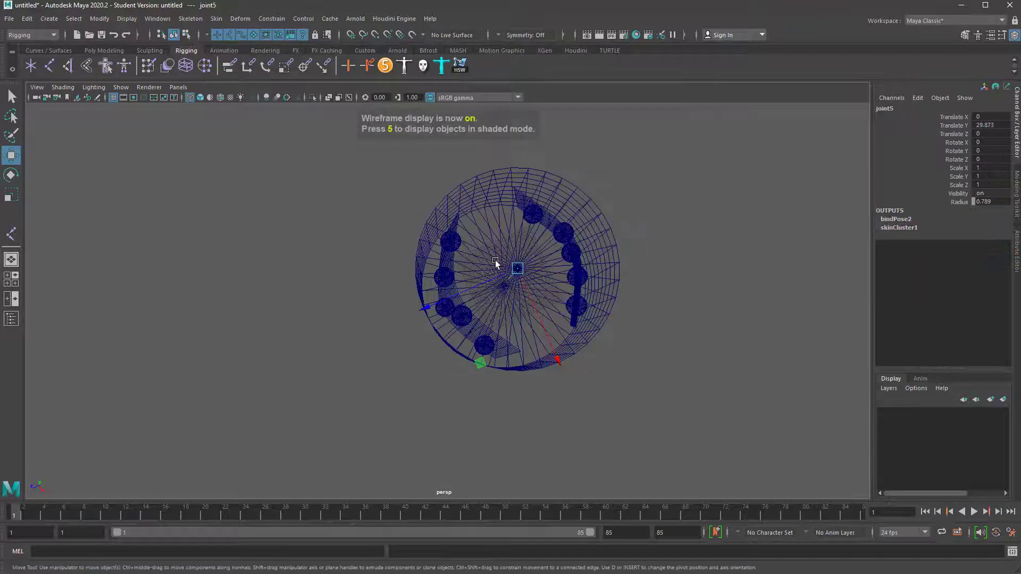
{"action": "left_click", "coordinate": [540, 298]}
{"action": "key", "text": "ctrl+1"}
{"action": "key", "text": "q"}
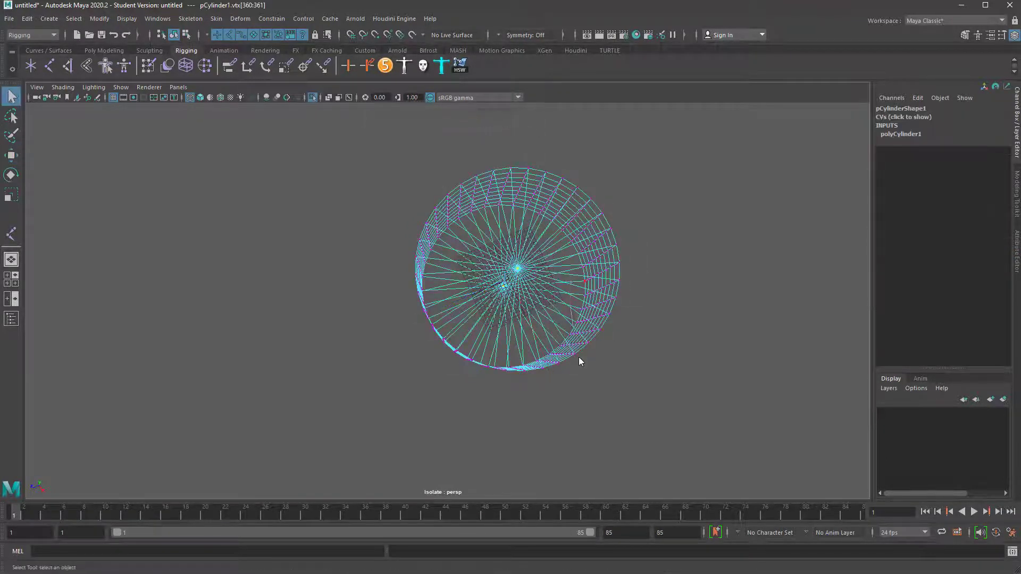
{"action": "left_click", "coordinate": [578, 362]}
{"action": "left_click", "coordinate": [551, 363]}
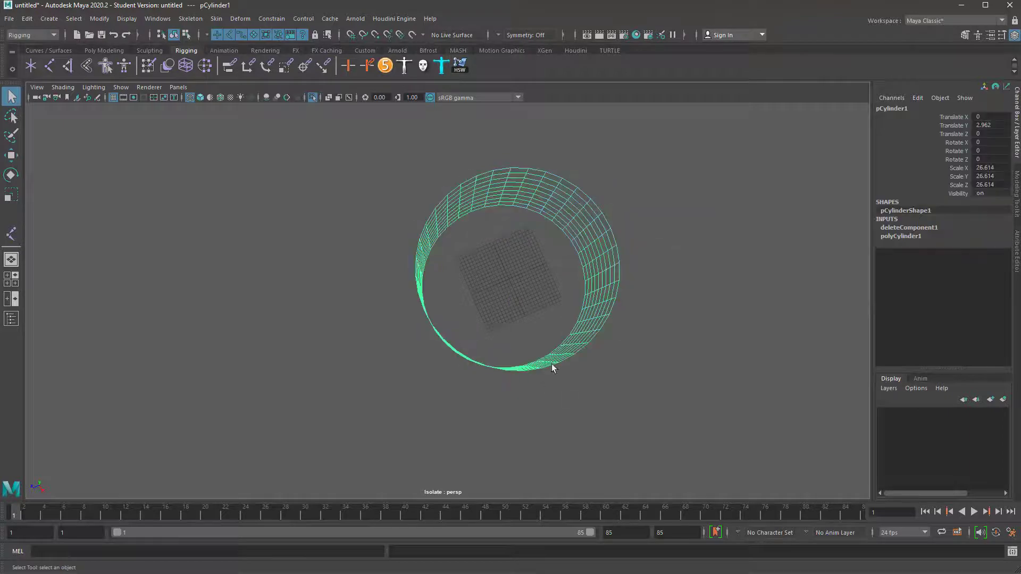
{"action": "key", "text": "ctrl+1"}
Step: Delete the cylinder's construction history, switch to shaded display and undo the recent selection changes
{"action": "mouse_move", "coordinate": [543, 367]}
{"action": "left_mouse_down", "text": "alt"}
{"action": "mouse_move", "coordinate": [571, 295]}
{"action": "mouse_move", "coordinate": [511, 319]}
{"action": "left_mouse_up", "text": "alt"}
{"action": "key", "text": "5"}
{"action": "key", "text": "7"}
{"action": "key", "text": "5"}
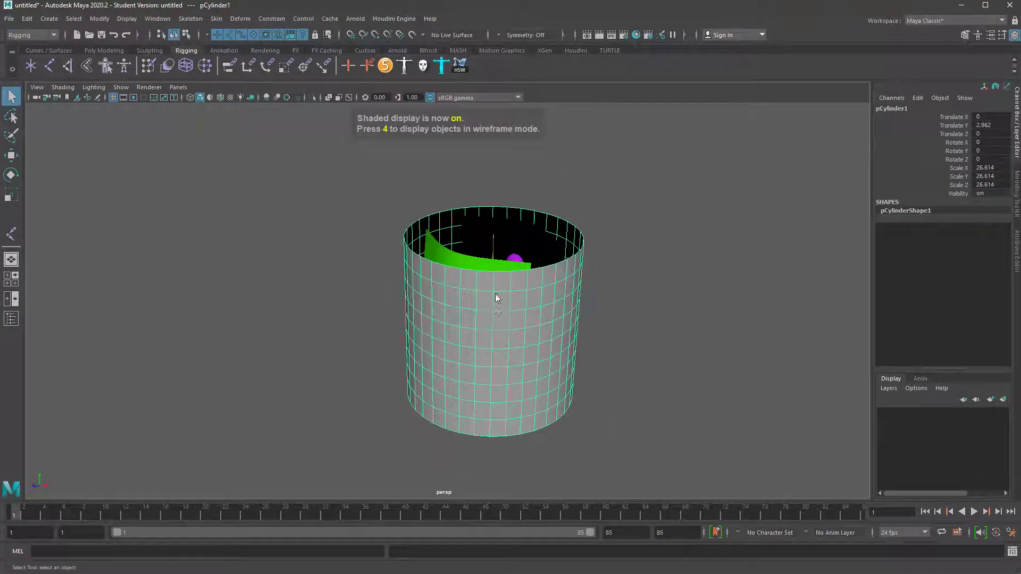
{"action": "key", "text": "ctrl+z"}
{"action": "key", "text": "ctrl+z"}
{"action": "key", "text": "ctrl+z"}
{"action": "key", "text": "ctrl+z"}
{"action": "key", "text": "ctrl+z"}
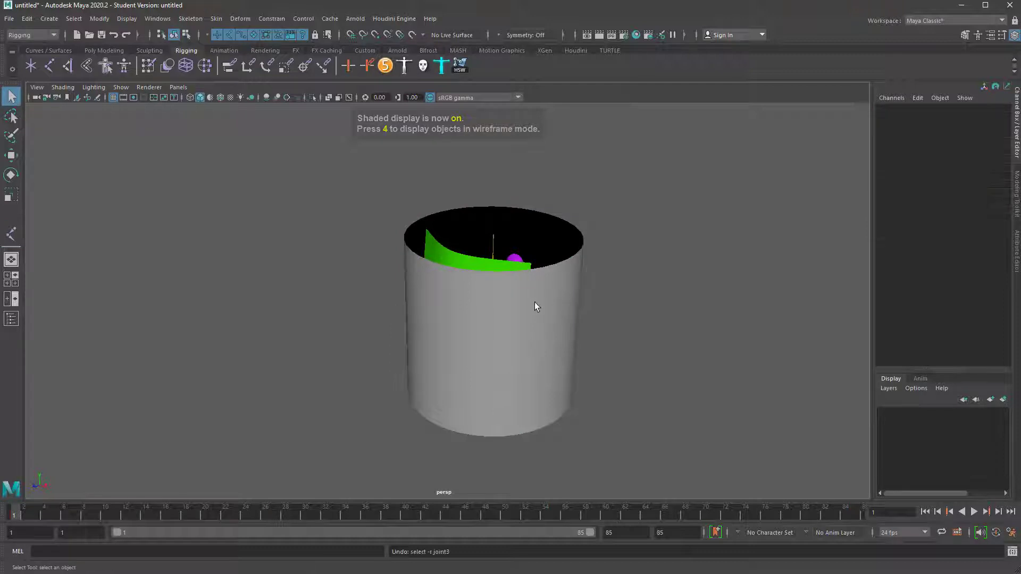
Step: Scale the cylinder's top edge loop inward with soft selection so the wall tapers toward the top
{"action": "left_click", "coordinate": [535, 302]}
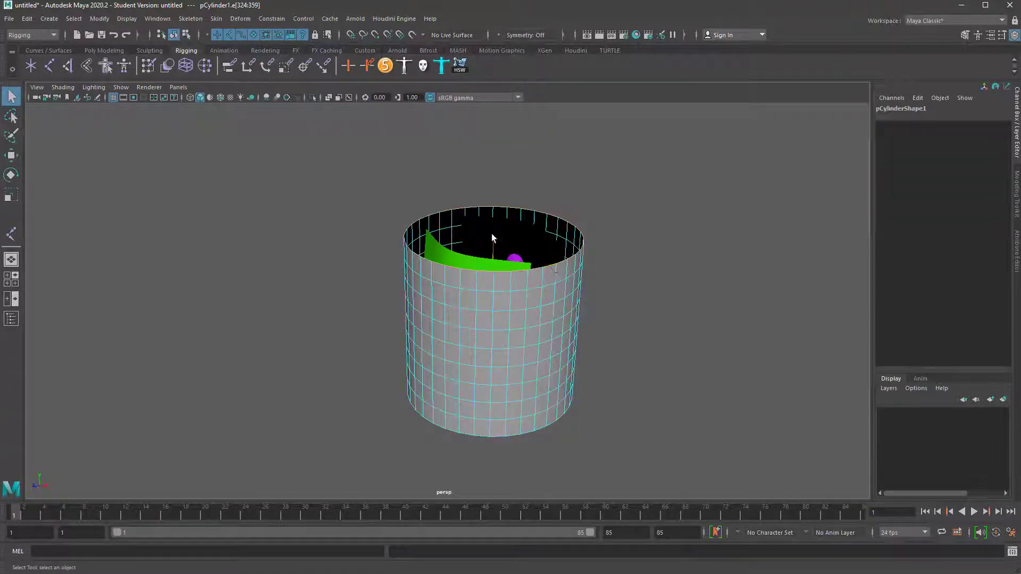
{"action": "key", "text": "b"}
{"action": "key", "text": "r"}
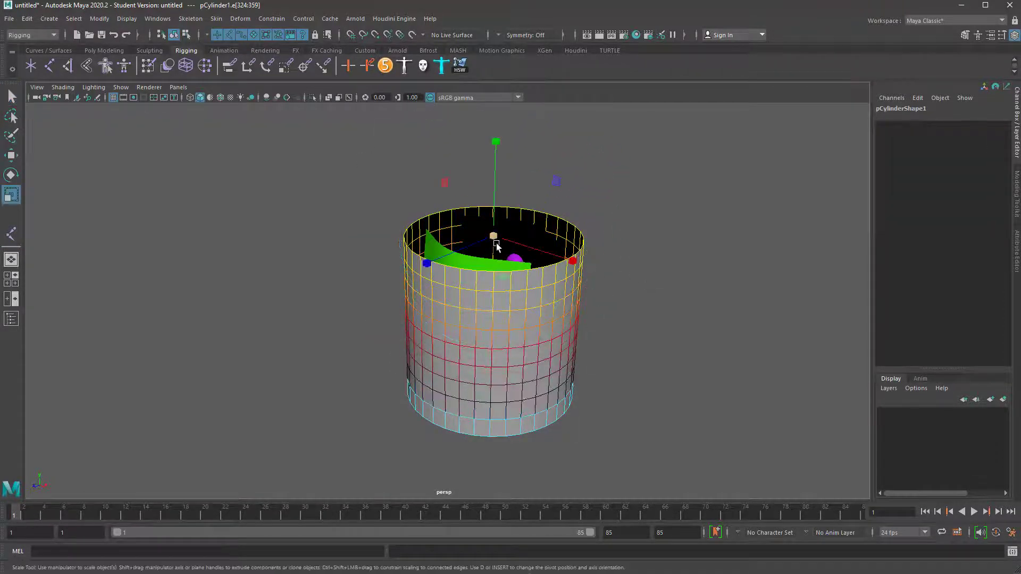
{"action": "left_click_drag", "start_coordinate": [496, 245], "coordinate": [481, 282]}
{"action": "left_click_drag", "start_coordinate": [526, 248], "coordinate": [494, 425]}
Step: Narrow the cylinder's bottom edge loop along X with soft selection and raise it closer to the panels' lower edge
{"action": "key", "text": "q"}
{"action": "double_click", "coordinate": [476, 432]}
{"action": "key", "text": "r"}
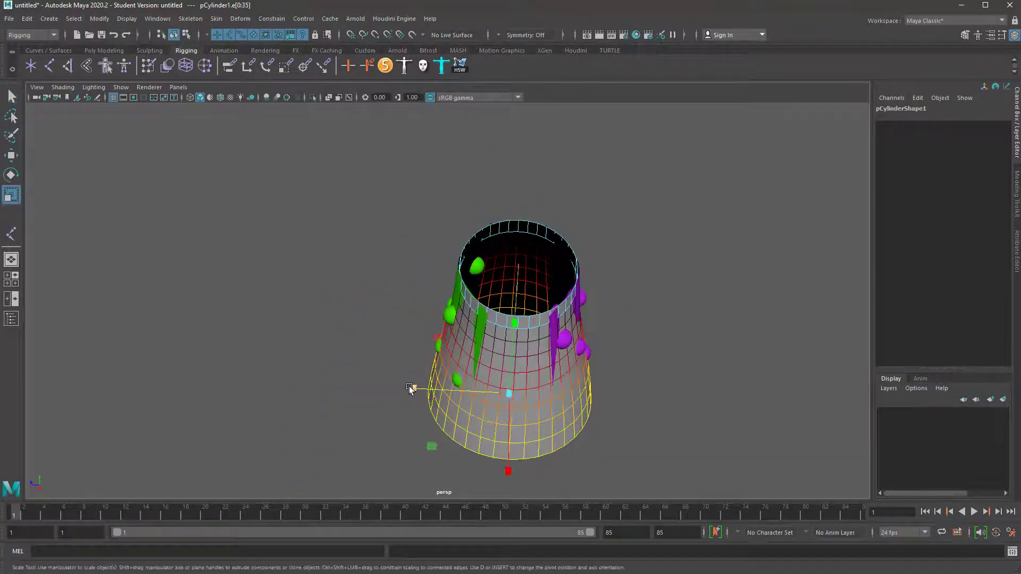
{"action": "mouse_move", "coordinate": [413, 388]}
{"action": "left_mouse_down", "text": "alt"}
{"action": "mouse_move", "coordinate": [422, 385]}
{"action": "mouse_move", "coordinate": [417, 417]}
{"action": "mouse_move", "coordinate": [555, 391]}
{"action": "left_mouse_up", "text": "alt"}
{"action": "left_click", "coordinate": [549, 403]}
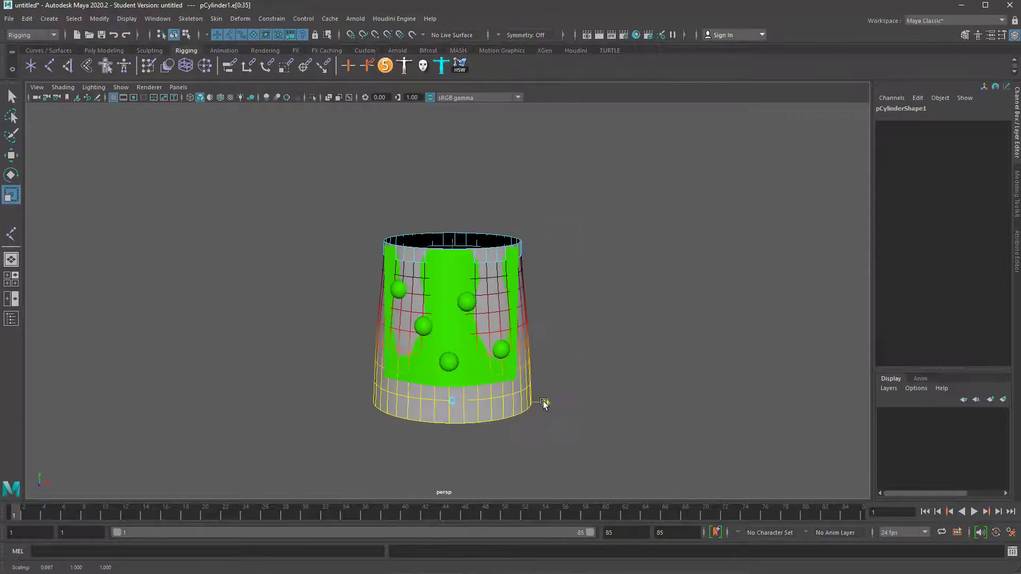
{"action": "key", "text": "w"}
{"action": "left_click_drag", "start_coordinate": [453, 315], "coordinate": [452, 299]}
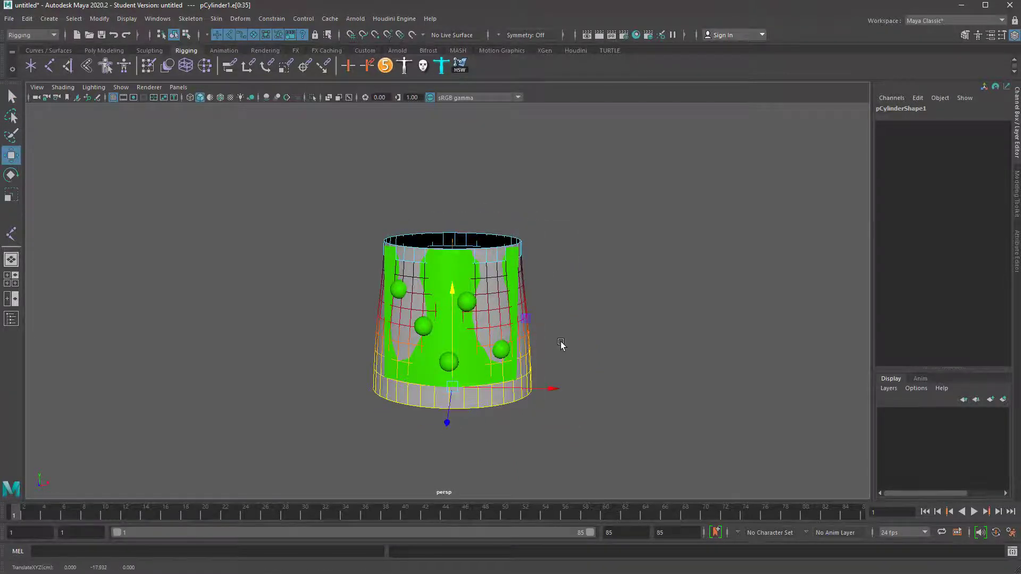
Step: Return to object mode and freeze the tapered cylinder's transformations
{"action": "key", "text": "F8"}
{"action": "key", "text": "q"}
{"action": "left_click", "coordinate": [593, 280]}
{"action": "left_click", "coordinate": [531, 365]}
{"action": "left_click_drag", "start_coordinate": [531, 365], "coordinate": [628, 320], "text": "alt"}
{"action": "left_click", "coordinate": [99, 19]}
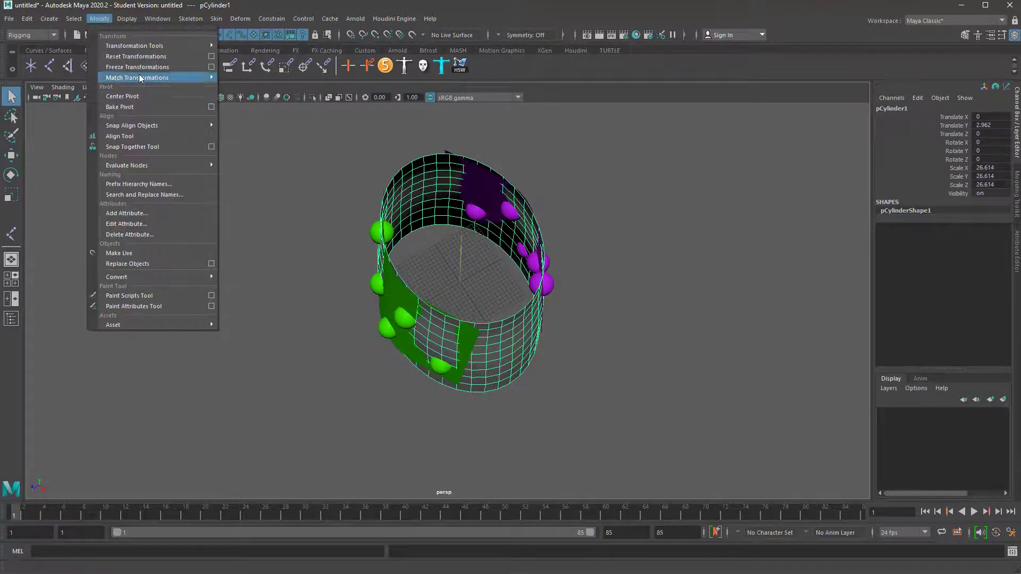
{"action": "left_click", "coordinate": [139, 77]}
Step: Bind the cylinder as skin to the joint chain running through its centre
{"action": "key", "text": "f"}
{"action": "left_click_drag", "start_coordinate": [456, 302], "coordinate": [479, 231], "text": "alt"}
{"action": "left_click", "coordinate": [448, 274]}
{"action": "left_click", "coordinate": [217, 19]}
{"action": "left_click", "coordinate": [248, 46]}
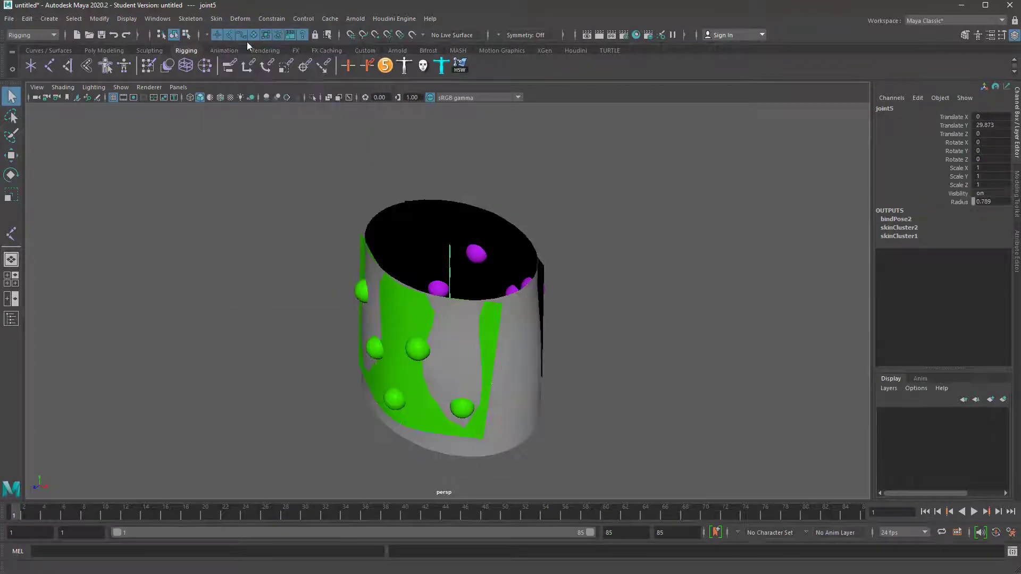
Step: Play the animation to check how the skinned cylinder deforms with the joints, and return to the first frame
{"action": "left_click", "coordinate": [532, 327]}
{"action": "left_click", "coordinate": [547, 372]}
{"action": "left_click_drag", "start_coordinate": [547, 371], "coordinate": [519, 336], "text": "alt"}
{"action": "left_click", "coordinate": [547, 381]}
{"action": "left_click", "coordinate": [525, 377]}
{"action": "right_click_drag", "start_coordinate": [647, 336], "coordinate": [621, 314], "text": "alt"}
{"action": "left_click", "coordinate": [620, 313]}
{"action": "key", "text": "alt+v"}
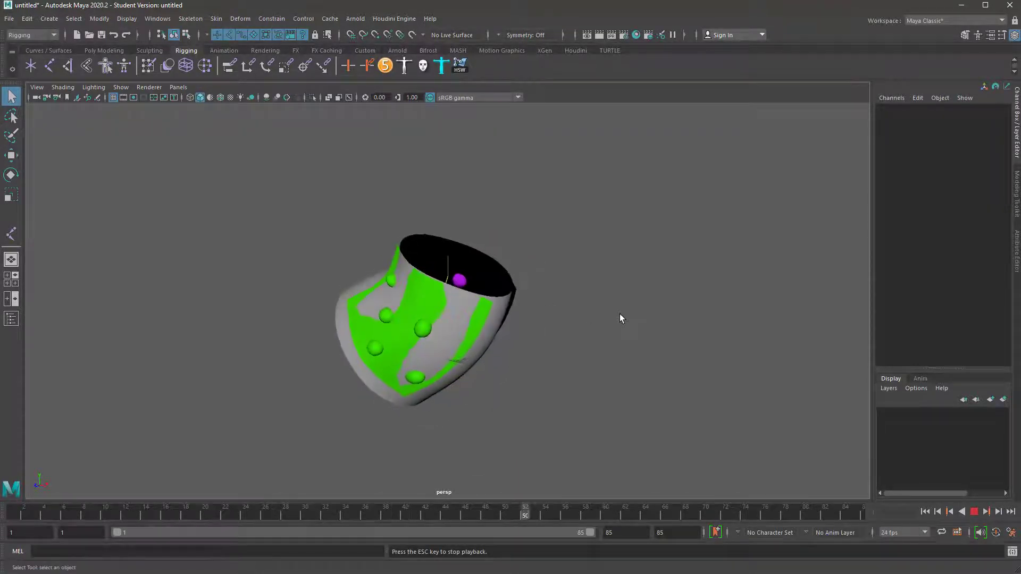
{"action": "key", "text": "alt+shift+v"}
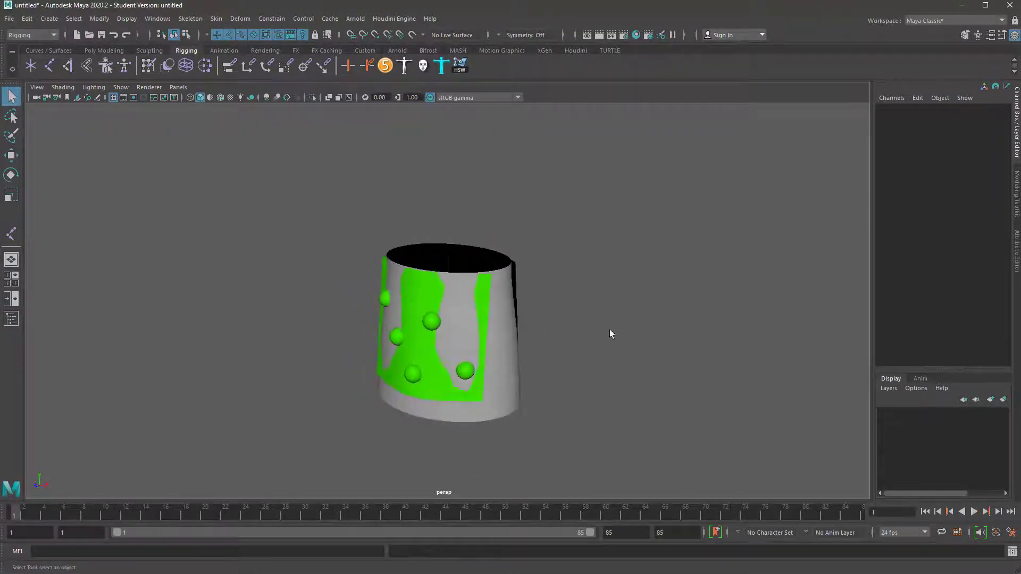
Step: Compare the cylinder with the surrounding panels and isolate the panel-and-sphere mesh in the viewport
{"action": "left_click_drag", "start_coordinate": [610, 330], "coordinate": [590, 349], "text": "alt"}
{"action": "left_click", "coordinate": [496, 381]}
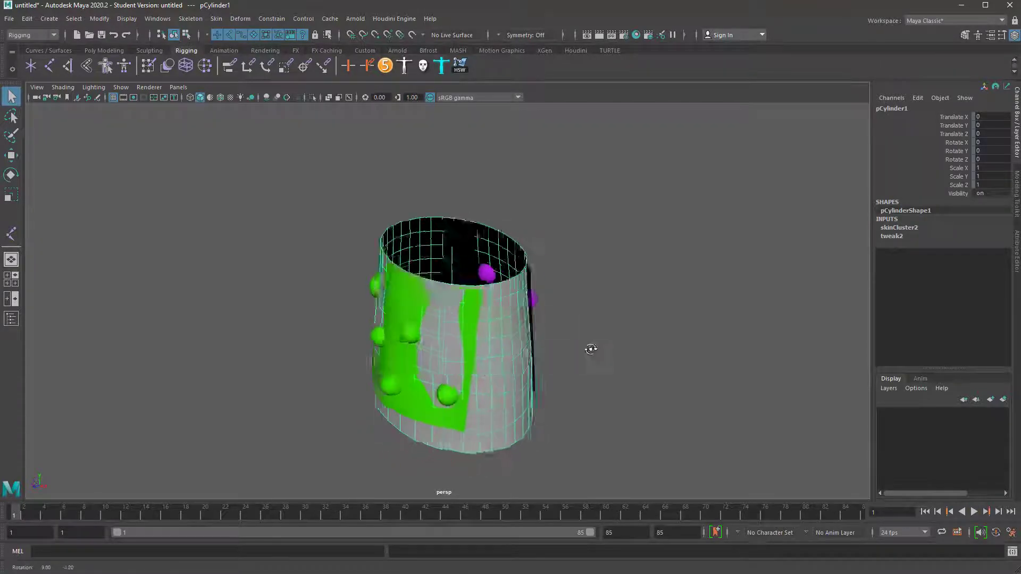
{"action": "right_click_drag", "start_coordinate": [591, 349], "coordinate": [669, 379], "text": "alt"}
{"action": "left_click_drag", "start_coordinate": [528, 322], "coordinate": [449, 259], "text": "alt"}
{"action": "left_click", "coordinate": [448, 256]}
{"action": "left_click_drag", "start_coordinate": [589, 270], "coordinate": [531, 282], "text": "alt"}
{"action": "key", "text": "ctrl+1"}
Step: Inspect the isolated panels and their spheres from both the green and the purple side
{"action": "right_click_drag", "start_coordinate": [602, 292], "coordinate": [554, 266], "text": "alt"}
{"action": "left_click_drag", "start_coordinate": [543, 261], "coordinate": [633, 295], "text": "alt"}
{"action": "left_click", "coordinate": [633, 298]}
{"action": "left_click", "coordinate": [477, 307]}
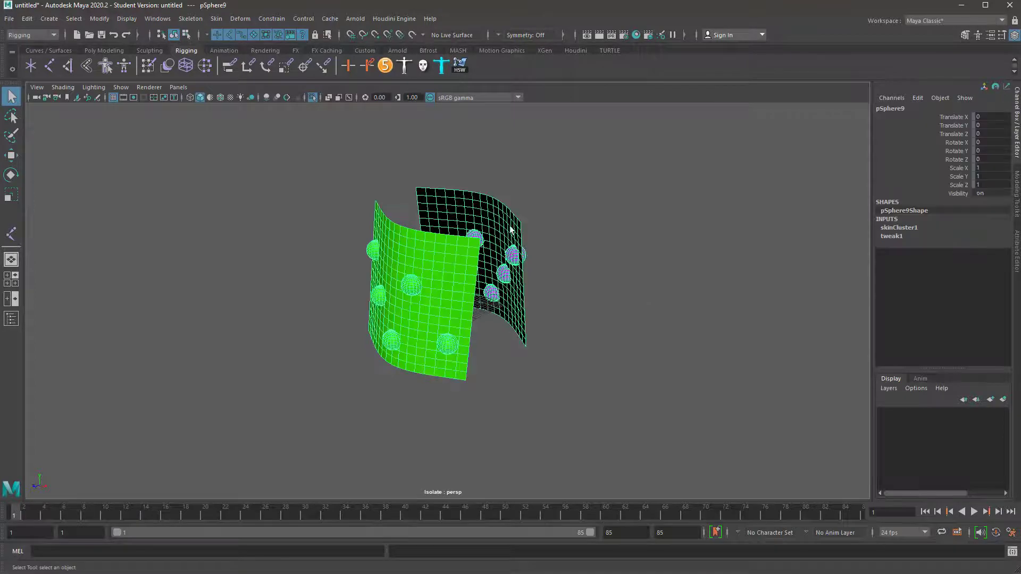
{"action": "left_click_drag", "start_coordinate": [482, 304], "coordinate": [517, 313], "text": "alt"}
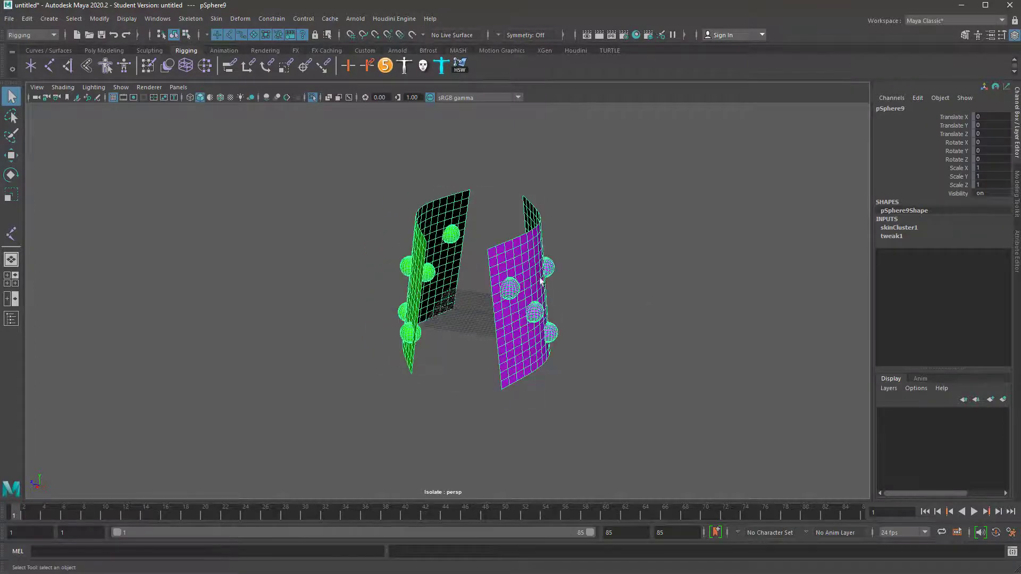
{"action": "left_click_drag", "start_coordinate": [371, 316], "coordinate": [589, 368], "text": "alt"}
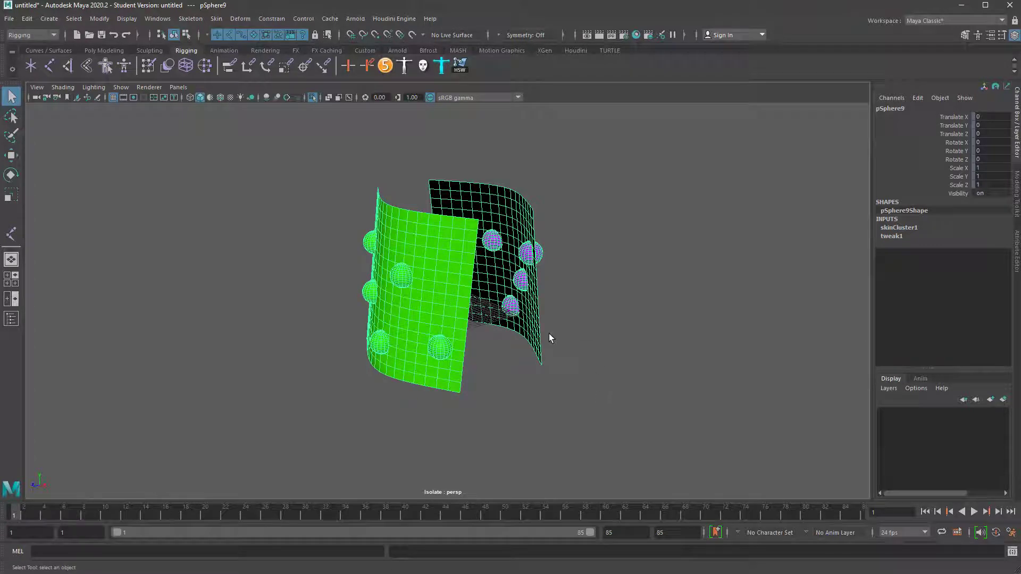
{"action": "left_click_drag", "start_coordinate": [549, 333], "coordinate": [530, 322], "text": "alt"}
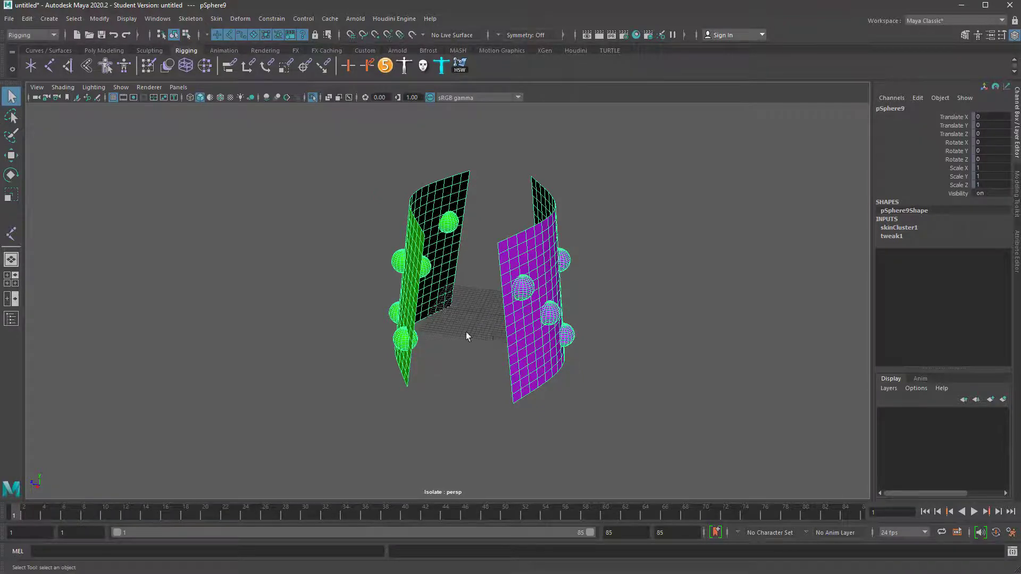
{"action": "left_click_drag", "start_coordinate": [466, 332], "coordinate": [509, 324], "text": "alt"}
Step: Show the whole scene again and select the skinned cylinder
{"action": "key", "text": "ctrl+1"}
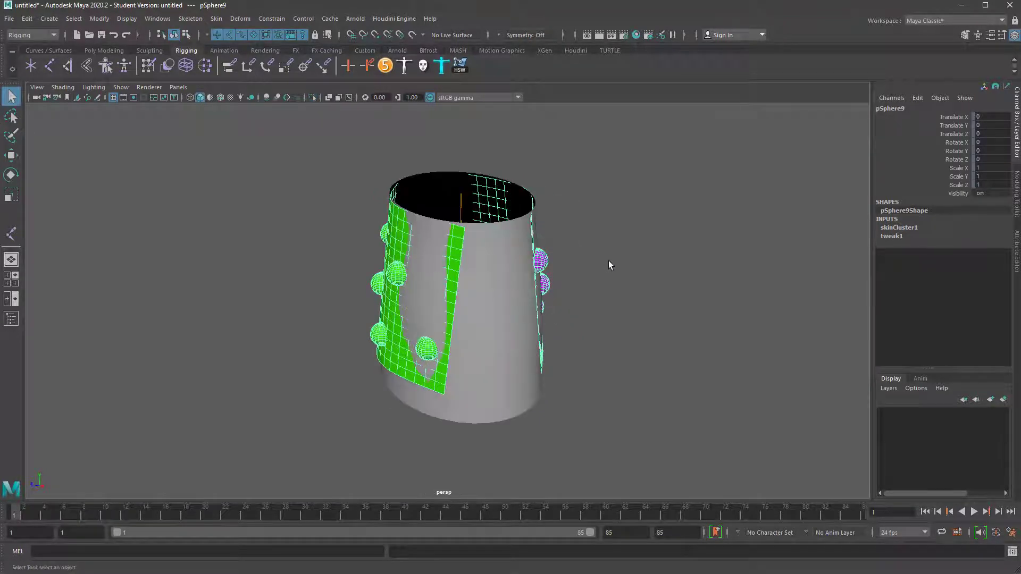
{"action": "left_click_drag", "start_coordinate": [611, 265], "coordinate": [565, 295], "text": "alt"}
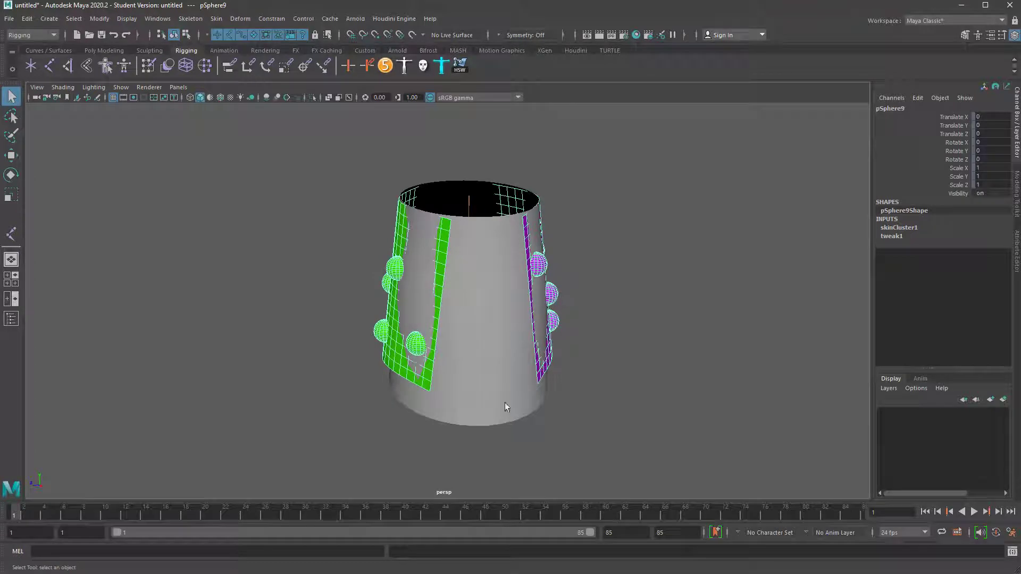
{"action": "left_click_drag", "start_coordinate": [650, 360], "coordinate": [557, 413], "text": "alt"}
{"action": "left_click", "coordinate": [494, 330]}
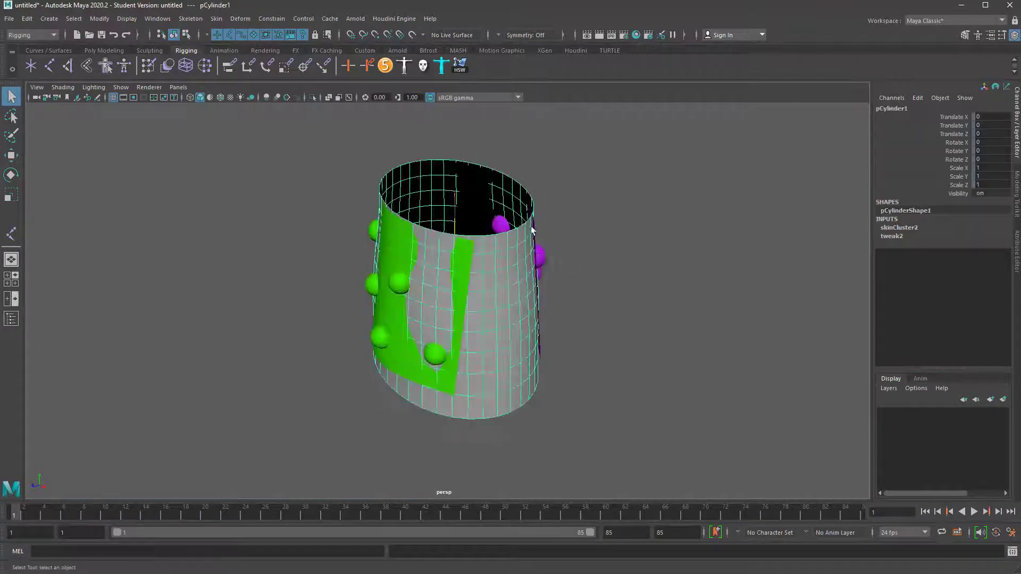
Step: Assign a new Blinn material to the cylinder and open the material's attributes
{"action": "left_click_drag", "start_coordinate": [494, 329], "coordinate": [483, 247], "text": "alt"}
{"action": "right_click_drag", "start_coordinate": [481, 275], "coordinate": [484, 553]}
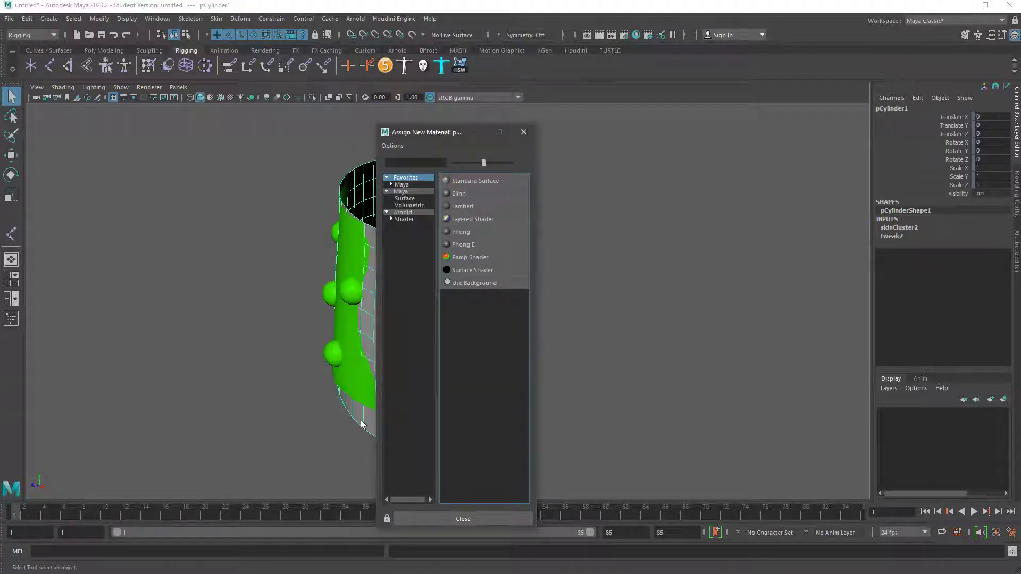
{"action": "left_click", "coordinate": [472, 194]}
{"action": "left_click_drag", "start_coordinate": [465, 194], "coordinate": [564, 250], "text": "alt"}
{"action": "left_click", "coordinate": [888, 106]}
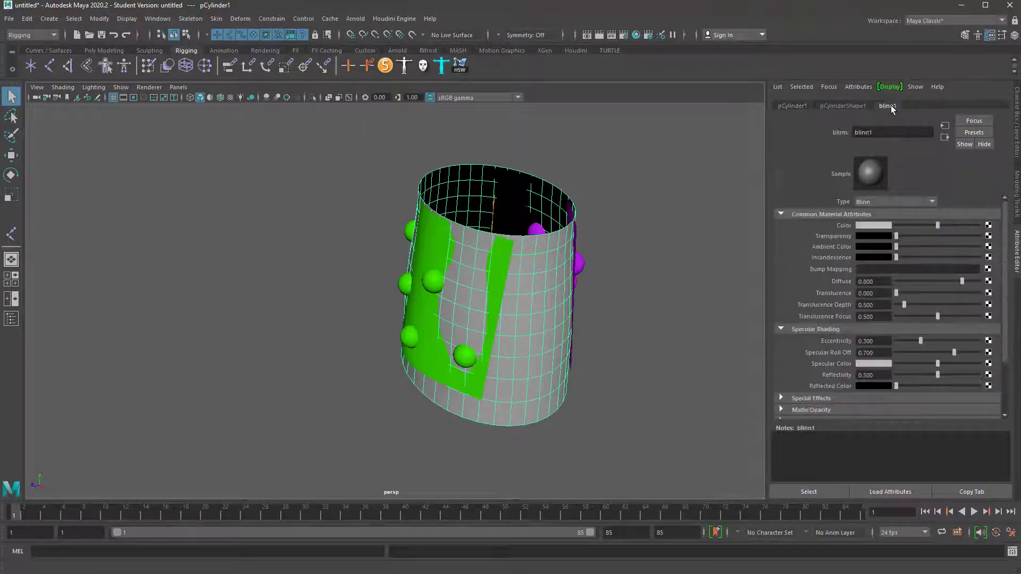
Step: Add the joint inside the cylinder to the selection and bind the cylinder's skin to the joint chain
{"action": "left_click_drag", "start_coordinate": [606, 207], "coordinate": [545, 341], "text": "alt"}
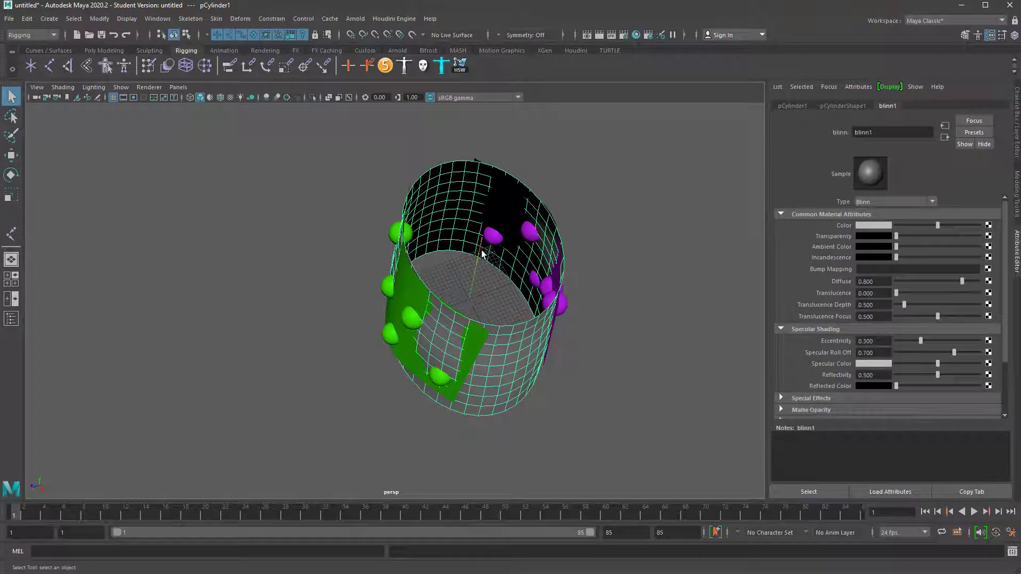
{"action": "left_click", "coordinate": [482, 255]}
{"action": "left_click", "coordinate": [216, 18]}
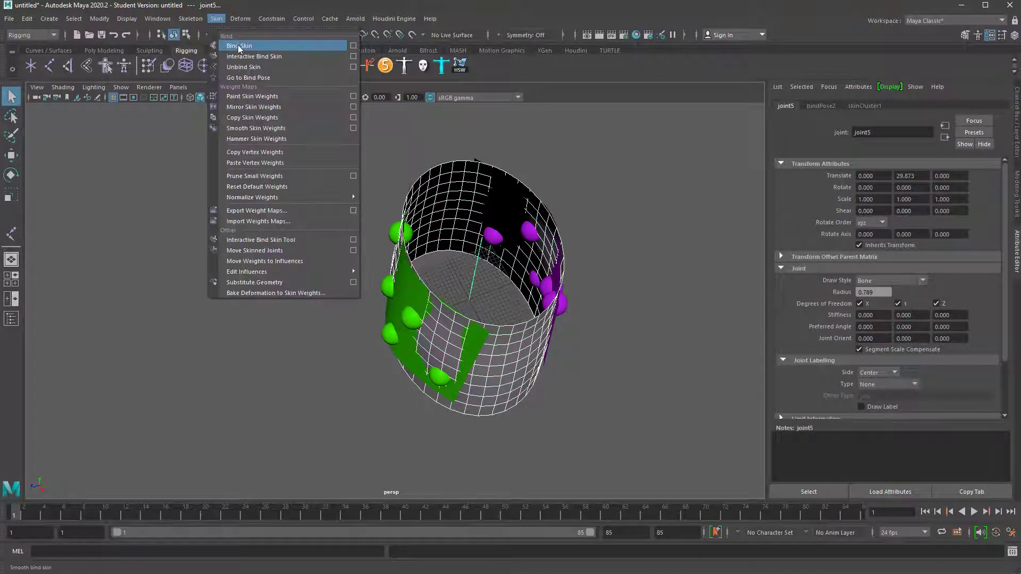
{"action": "left_click", "coordinate": [239, 46]}
{"action": "left_click", "coordinate": [216, 18]}
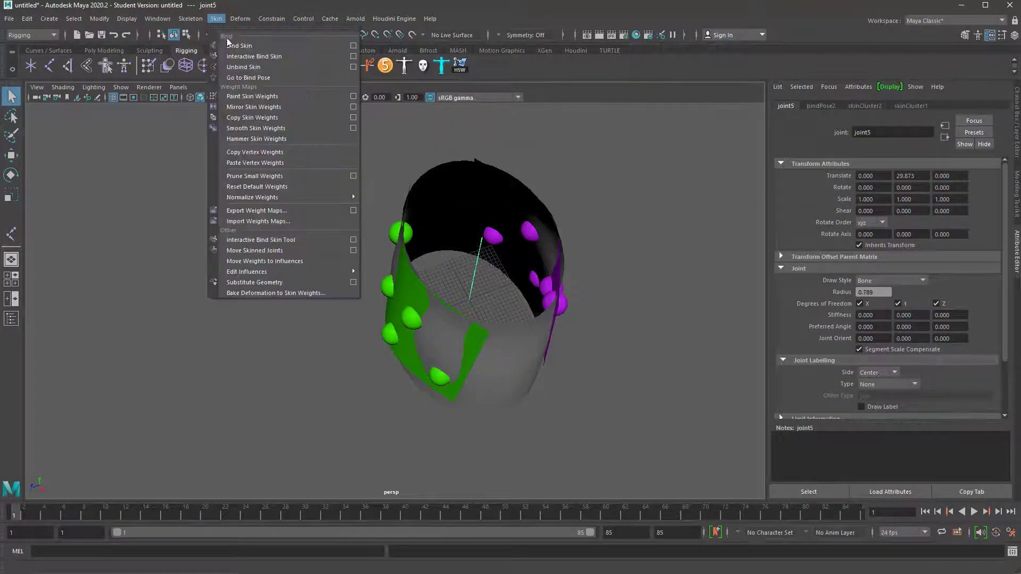
Step: Select the cylinder and rename its Blinn material as Skirt_Sim_Proxy
{"action": "left_click_drag", "start_coordinate": [490, 198], "coordinate": [511, 253], "text": "alt"}
{"action": "left_click", "coordinate": [510, 253]}
{"action": "double_click", "coordinate": [878, 132]}
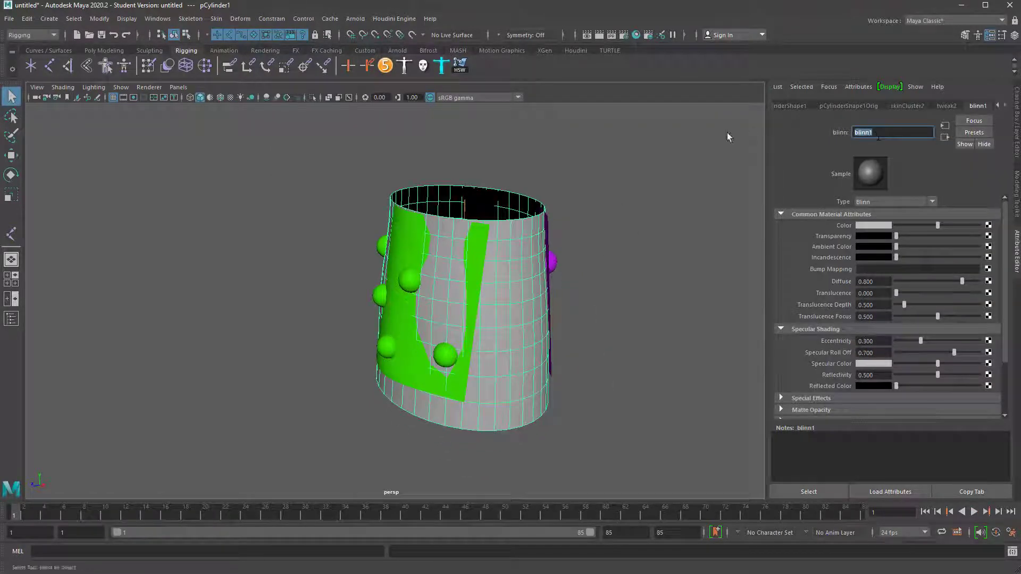
{"action": "type", "text": "Skirt_"}
{"action": "key", "text": "Caps_Lock"}
{"action": "type", "text": "_S"}
{"action": "key", "text": "Caps_Lock"}
{"action": "type", "text": "im_"}
{"action": "key", "text": "Caps_Lock"}
{"action": "type", "text": "P"}
{"action": "key", "text": "Caps_Lock"}
{"action": "type", "text": "roxy"}
{"action": "key", "text": "Return"}
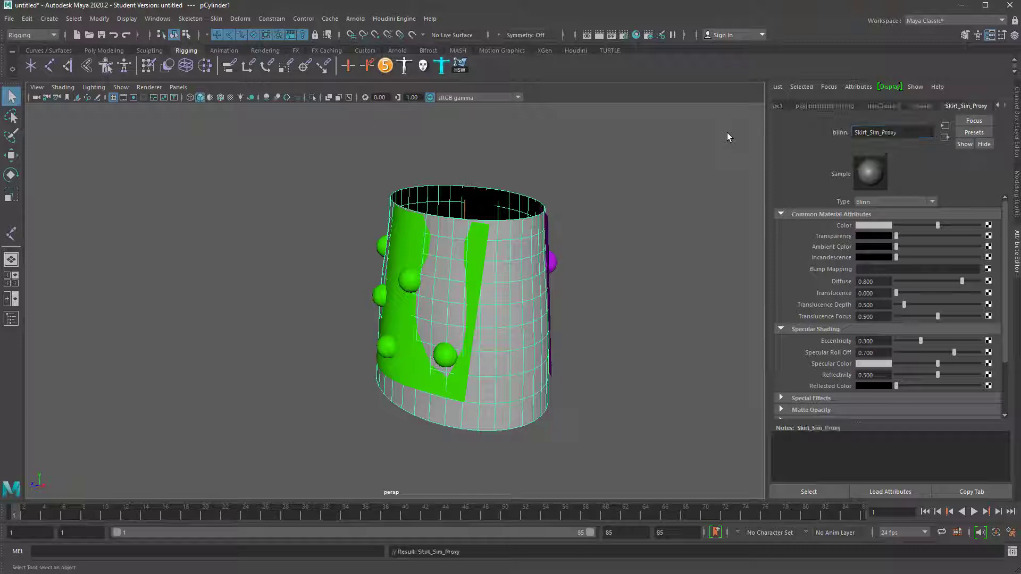
Step: Select the panel-and-sphere mesh and compare the attributes of its Clothing_back and Clothing_front materials
{"action": "left_click_drag", "start_coordinate": [654, 234], "coordinate": [563, 230], "text": "alt"}
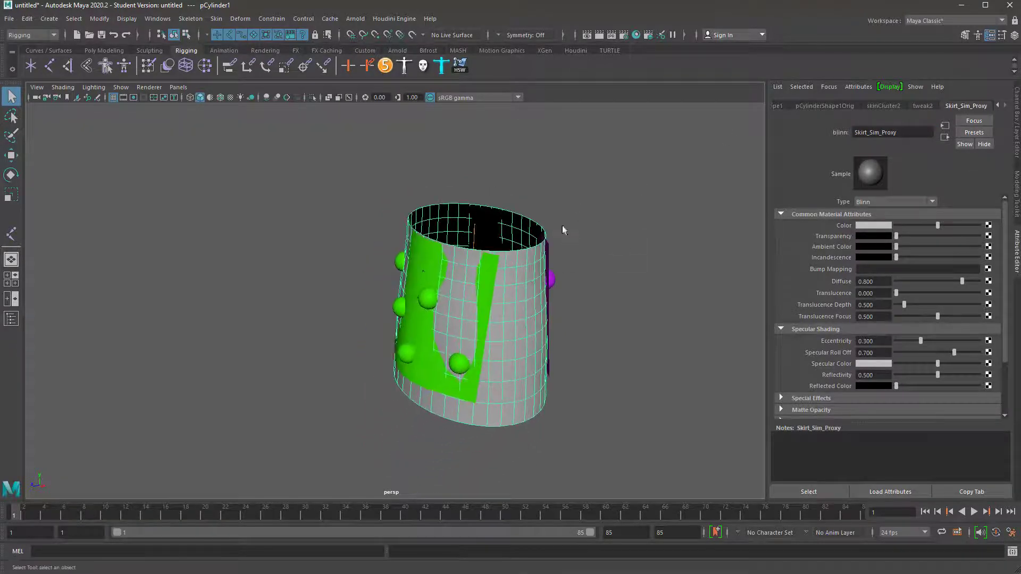
{"action": "left_click", "coordinate": [421, 275]}
{"action": "left_click", "coordinate": [1005, 106]}
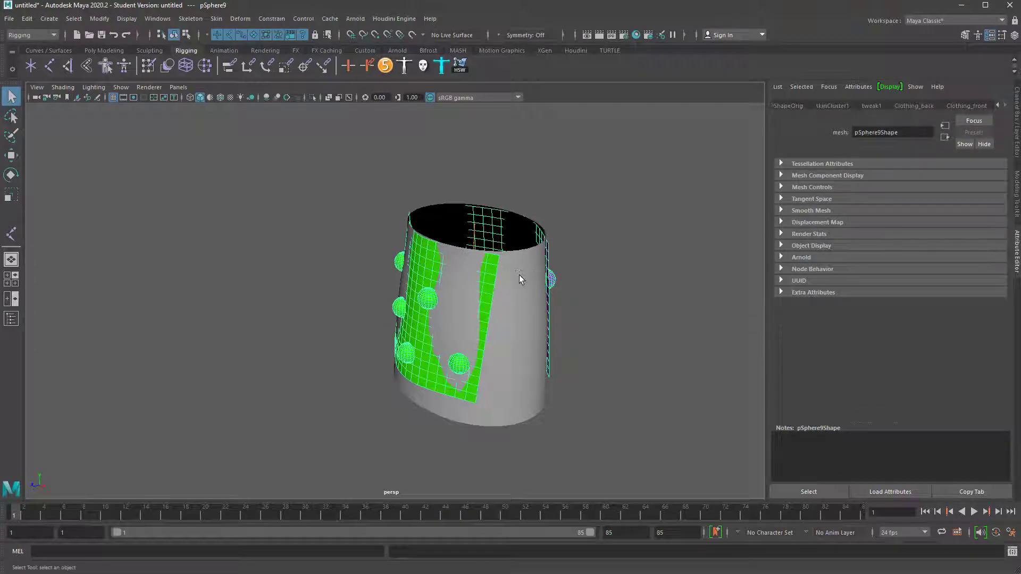
{"action": "left_click", "coordinate": [916, 107]}
{"action": "left_click", "coordinate": [974, 106]}
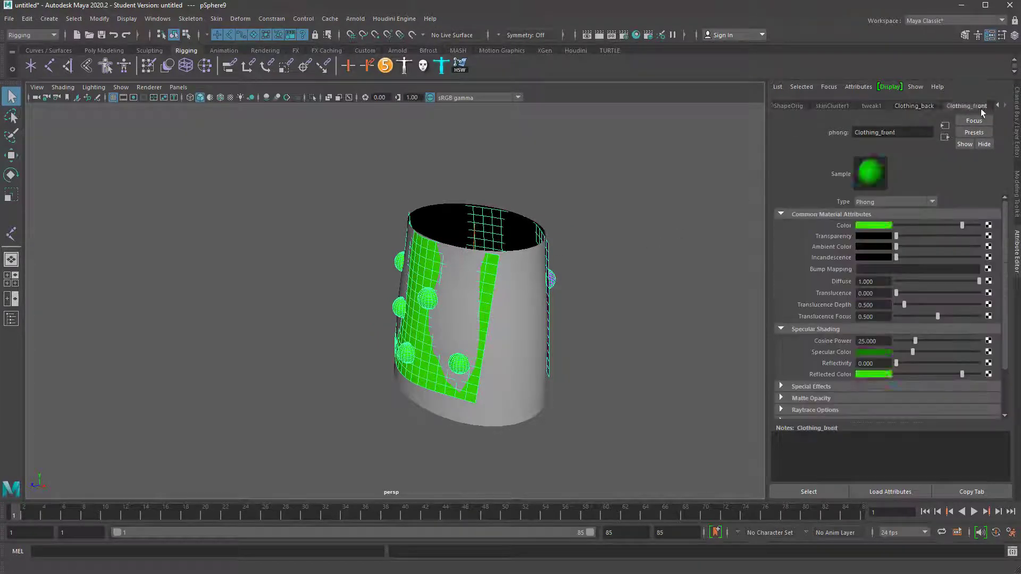
{"action": "left_click", "coordinate": [928, 105]}
{"action": "left_click", "coordinate": [967, 106]}
{"action": "left_click", "coordinate": [918, 105]}
{"action": "left_click_drag", "start_coordinate": [686, 194], "coordinate": [502, 357], "text": "alt"}
Step: Try to change the color of the cylinder's Skirt_Sim_Proxy material to red
{"action": "left_click", "coordinate": [502, 361]}
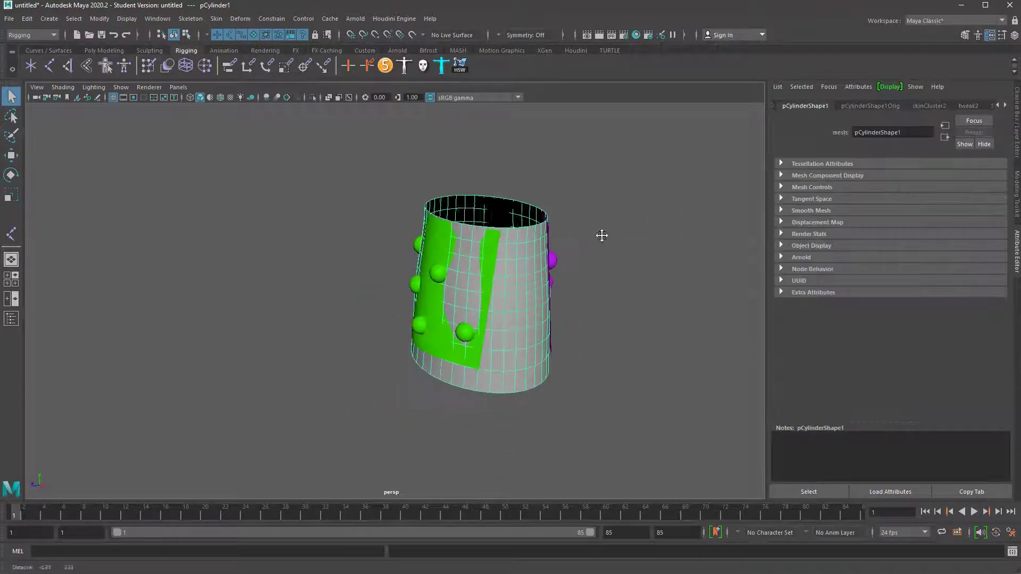
{"action": "left_click", "coordinate": [1006, 106]}
{"action": "left_click", "coordinate": [960, 106]}
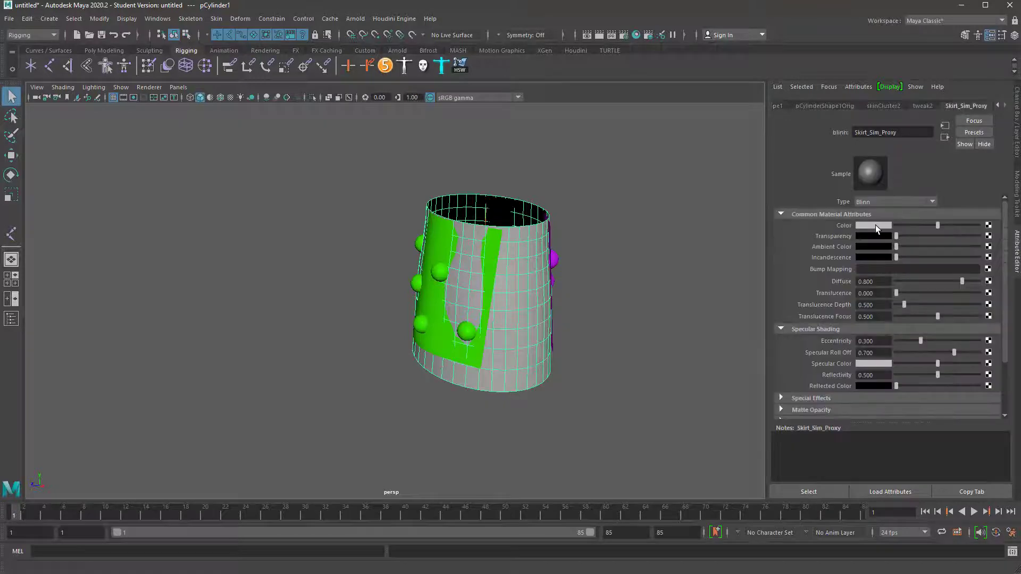
{"action": "left_click", "coordinate": [874, 225]}
{"action": "left_click", "coordinate": [411, 178]}
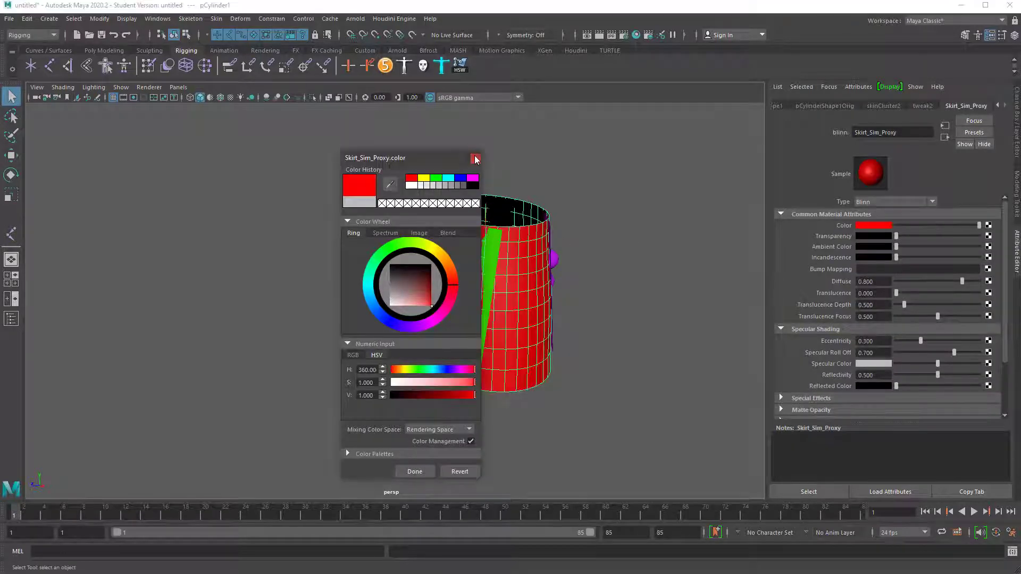
{"action": "left_click", "coordinate": [475, 159]}
Step: Reselect the cylinder, set its Skirt_Sim_Proxy material's color to pure red, and clear the selection
{"action": "left_click", "coordinate": [550, 246]}
{"action": "left_click", "coordinate": [527, 266]}
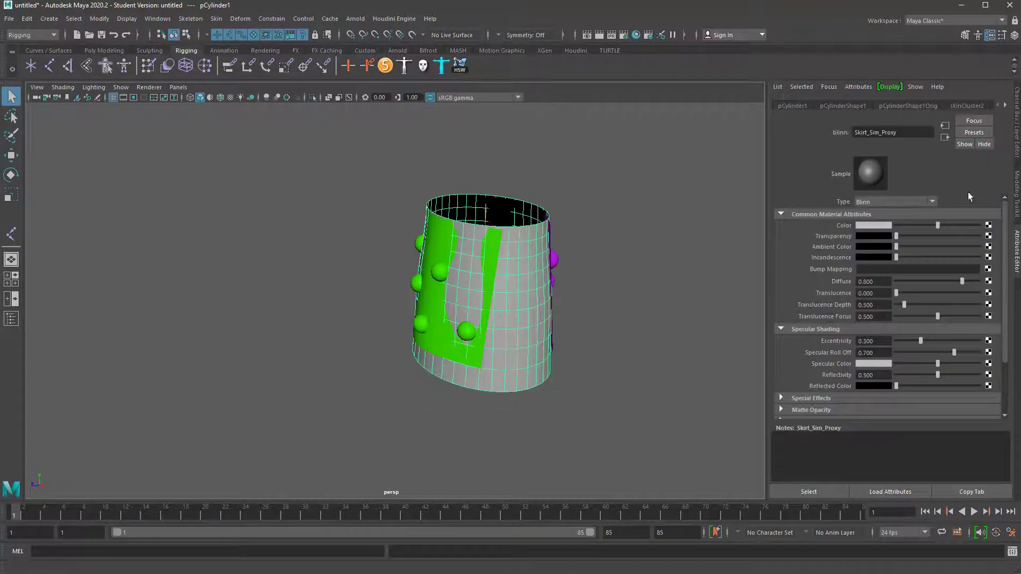
{"action": "left_click", "coordinate": [874, 225]}
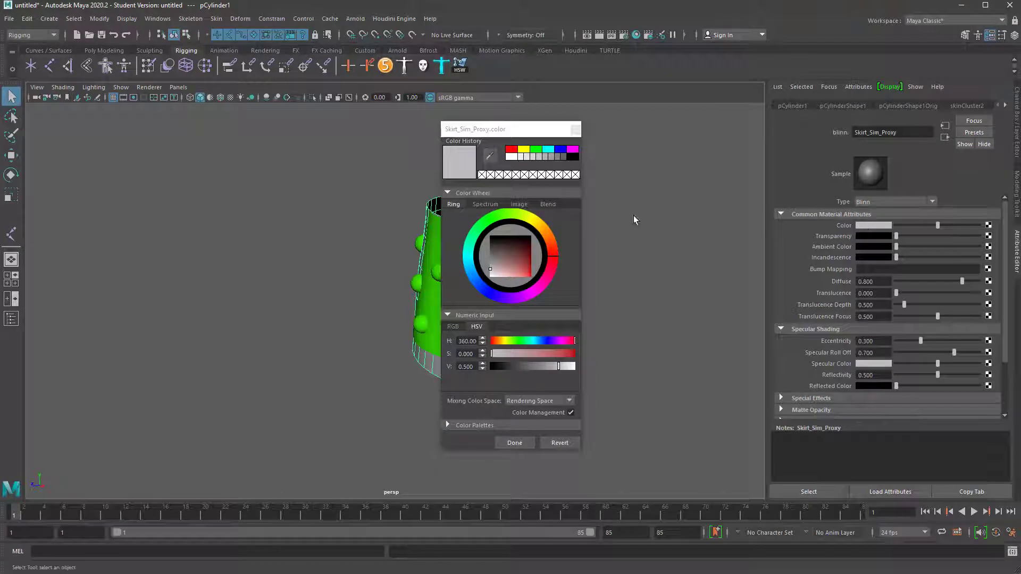
{"action": "left_click", "coordinate": [511, 150]}
{"action": "left_click", "coordinate": [514, 442]}
{"action": "left_click", "coordinate": [538, 410]}
Step: Select the panel-and-sphere mesh together with the red cylinder, and open an enlarged Game Exporter over the viewport
{"action": "left_click_drag", "start_coordinate": [538, 409], "coordinate": [565, 287], "text": "alt"}
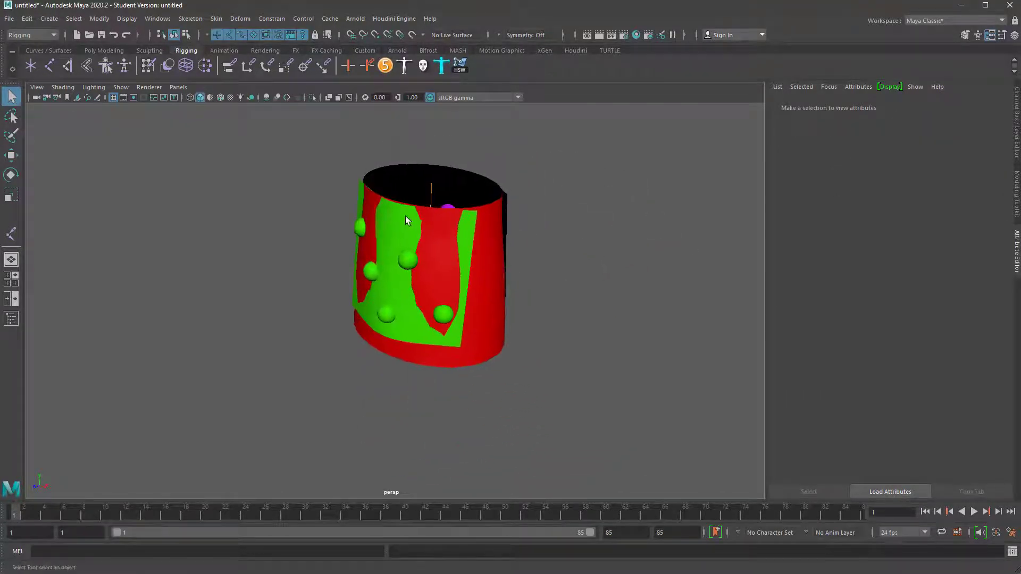
{"action": "left_click", "coordinate": [480, 213]}
{"action": "left_click", "coordinate": [471, 229], "text": "shift"}
{"action": "left_click_drag", "start_coordinate": [472, 229], "coordinate": [431, 194], "text": "alt"}
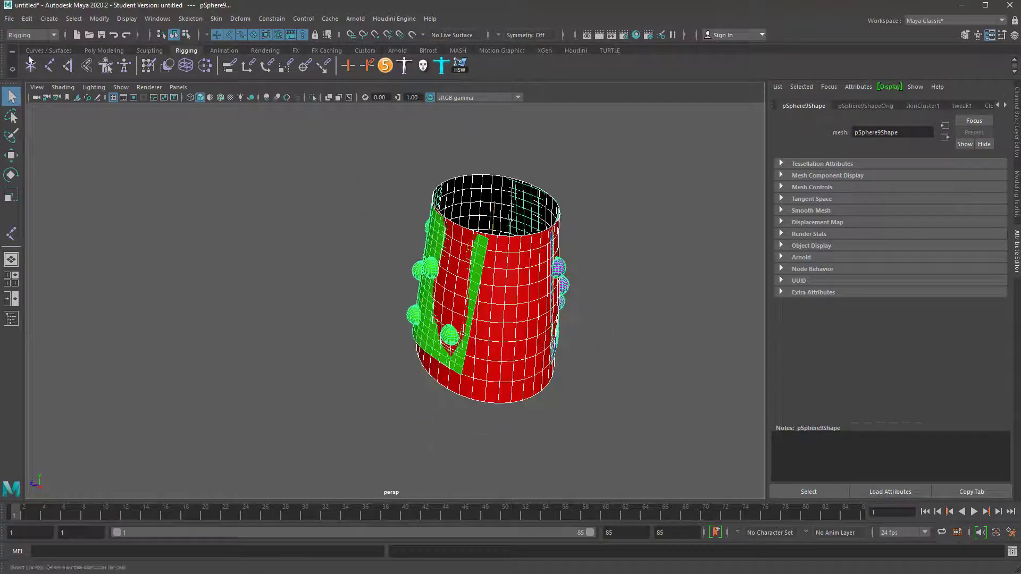
{"action": "left_click", "coordinate": [13, 19]}
{"action": "left_click", "coordinate": [108, 169]}
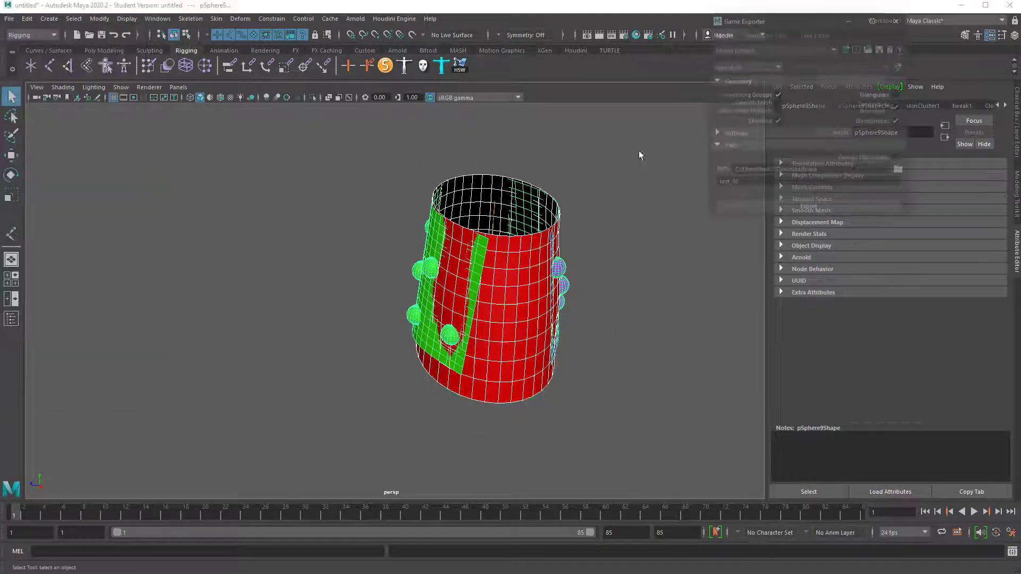
{"action": "left_click_drag", "start_coordinate": [736, 27], "coordinate": [460, 118]}
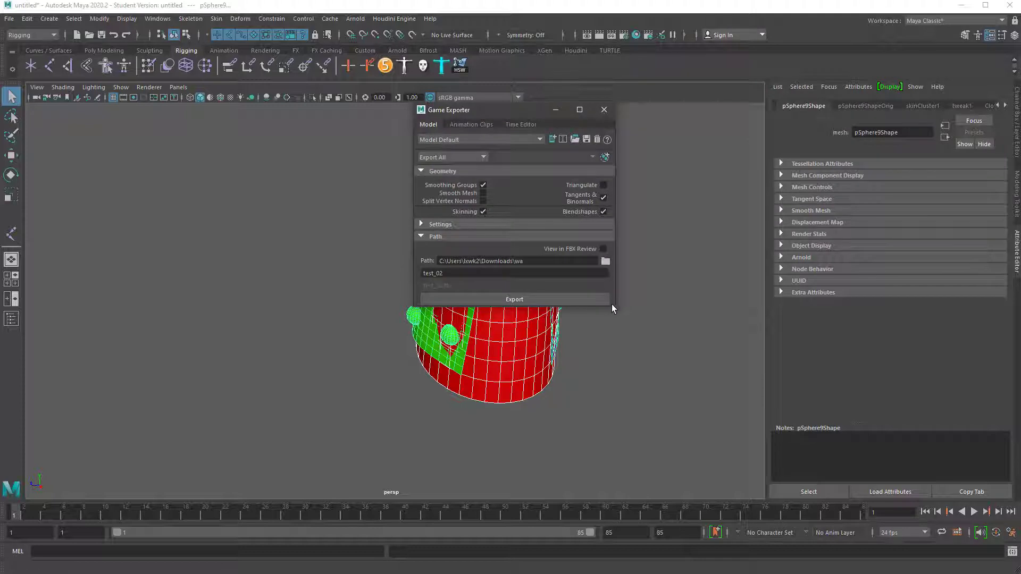
{"action": "left_click_drag", "start_coordinate": [618, 307], "coordinate": [630, 392]}
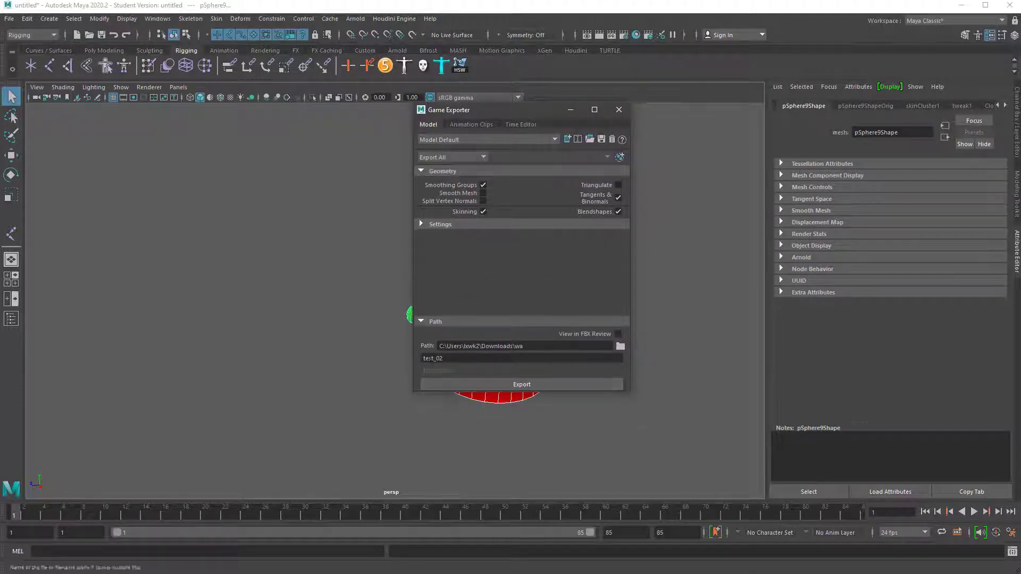
Step: Name the model file test_03 and export it to the Downloads\wa folder with Export All
{"action": "left_click", "coordinate": [460, 361]}
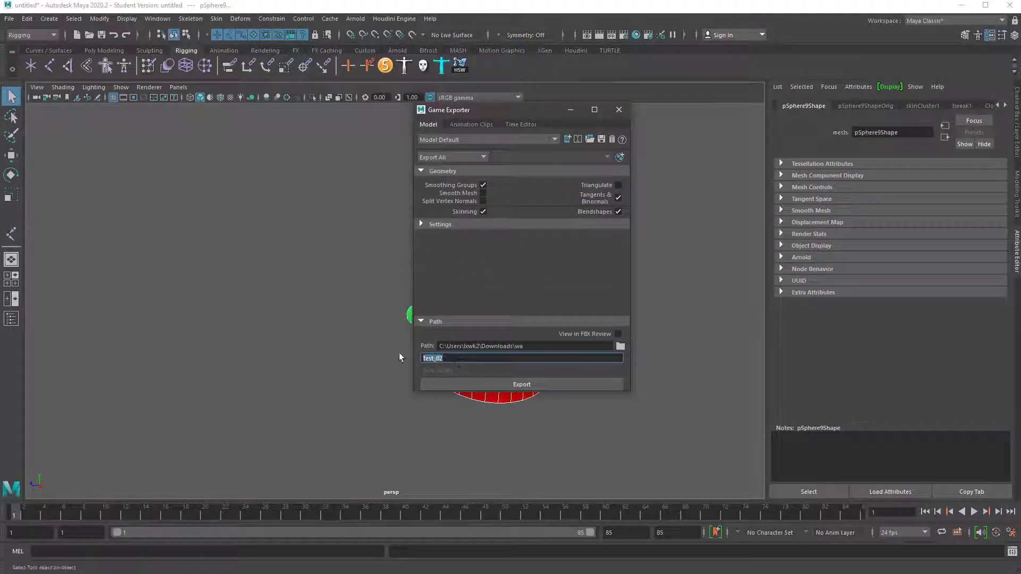
{"action": "left_click", "coordinate": [531, 346]}
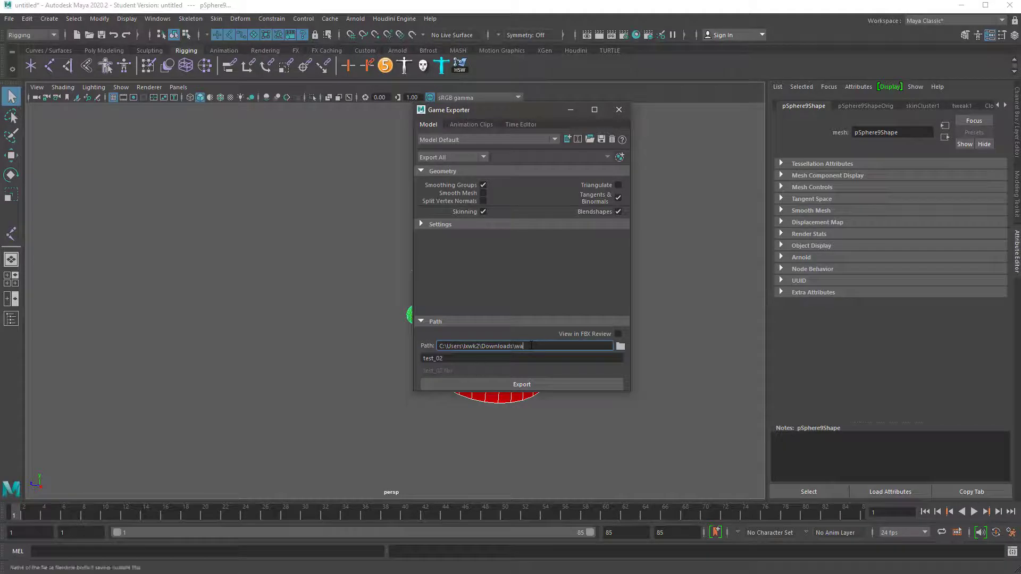
{"action": "left_click", "coordinate": [484, 358]}
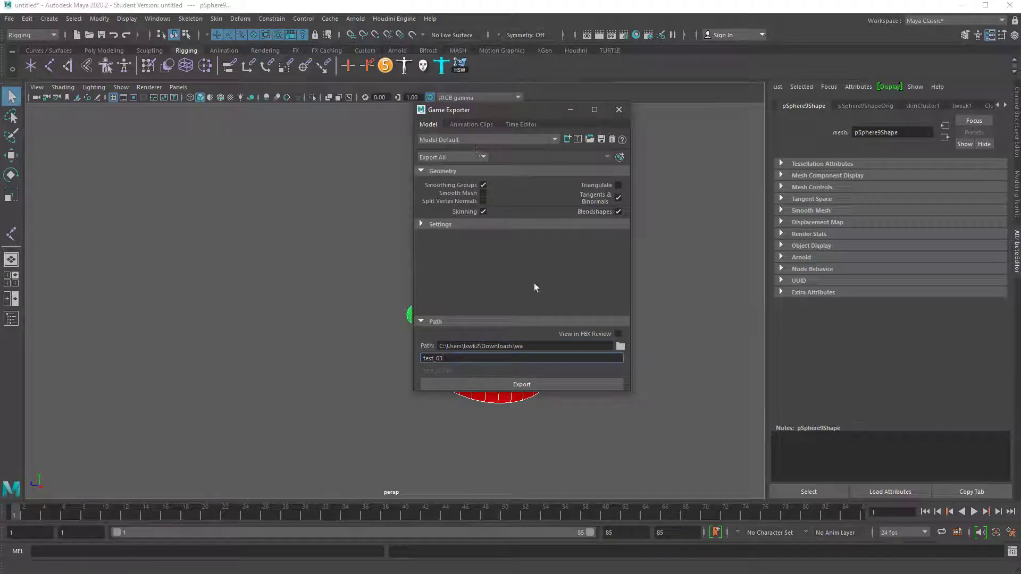
{"action": "left_click", "coordinate": [489, 379]}
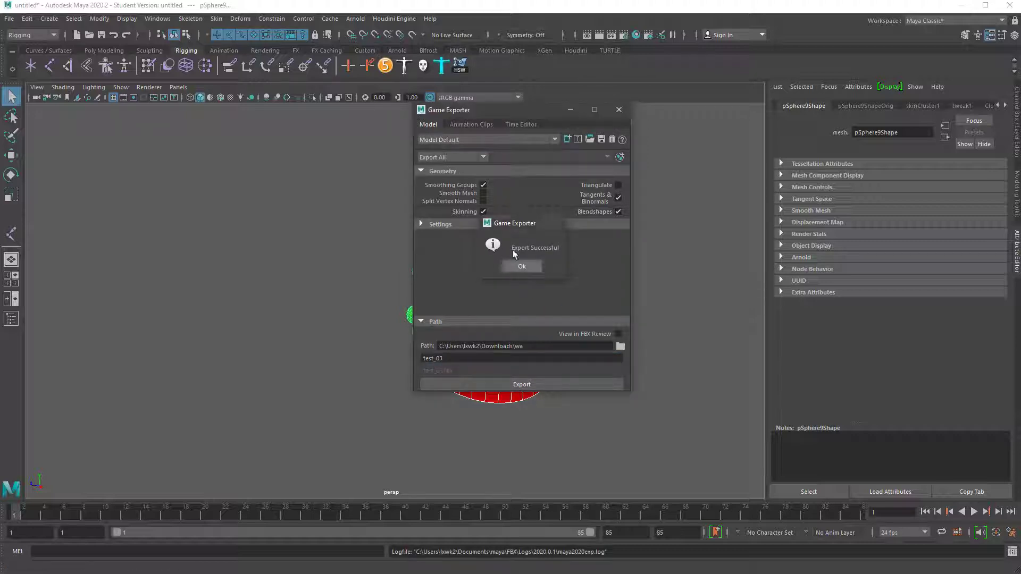
{"action": "left_click", "coordinate": [520, 266]}
Step: Add an animation clip named test_anim for frames 1 to 85 in the Game Exporter
{"action": "left_click", "coordinate": [479, 124]}
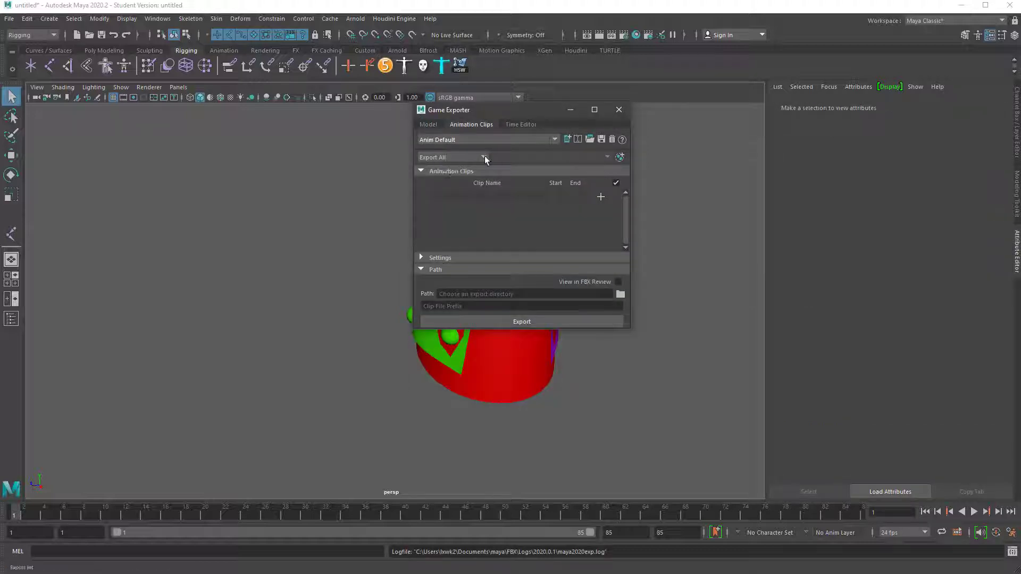
{"action": "left_click", "coordinate": [429, 124]}
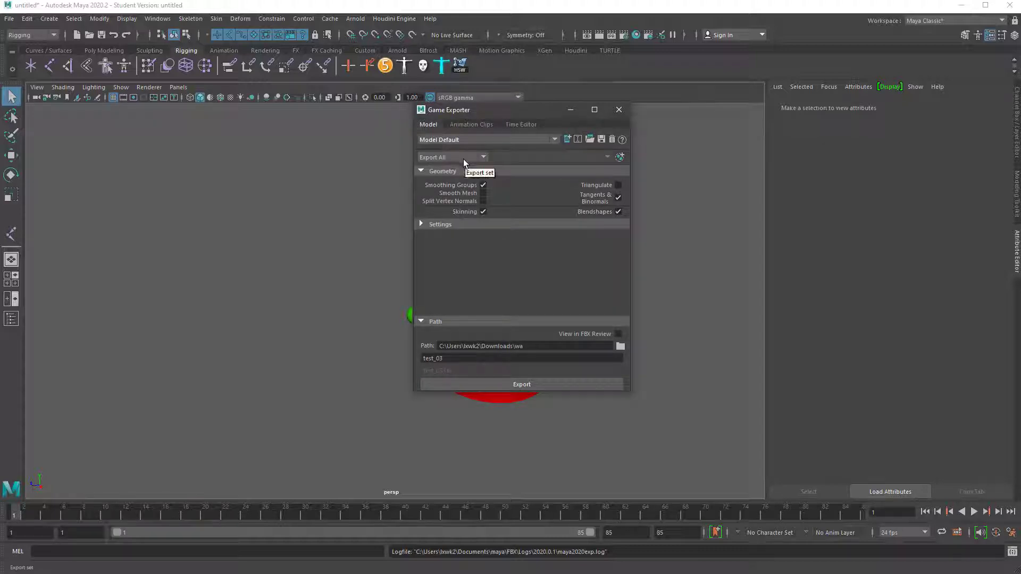
{"action": "left_click_drag", "start_coordinate": [522, 111], "coordinate": [608, 129]}
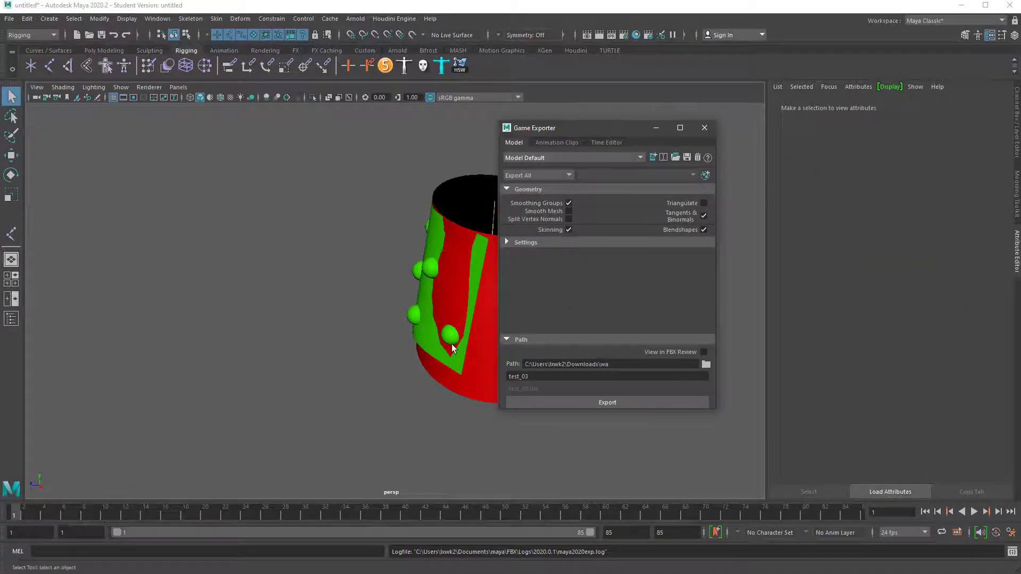
{"action": "left_click", "coordinate": [525, 177]}
{"action": "left_click", "coordinate": [547, 143]}
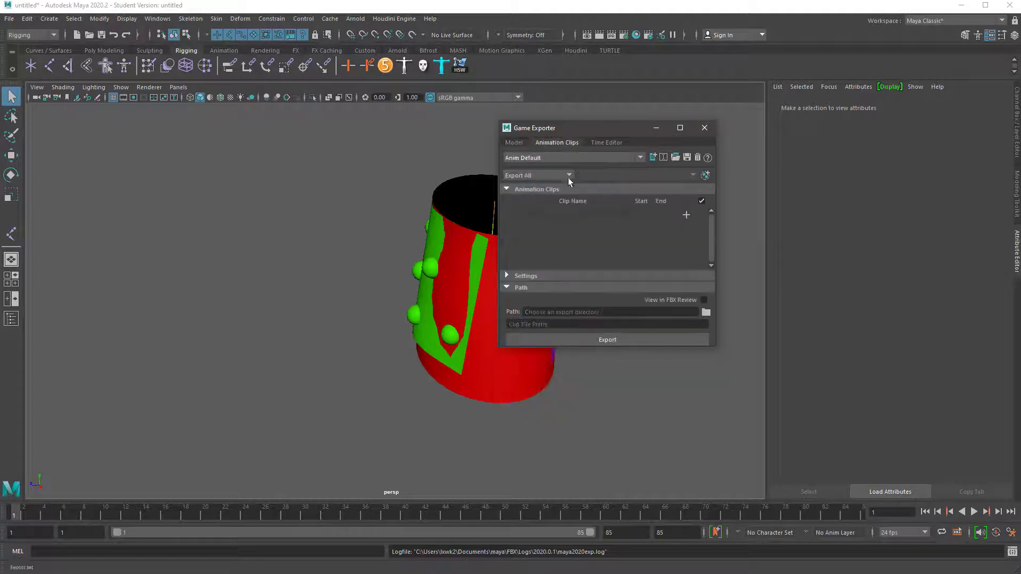
{"action": "left_click", "coordinate": [686, 215]}
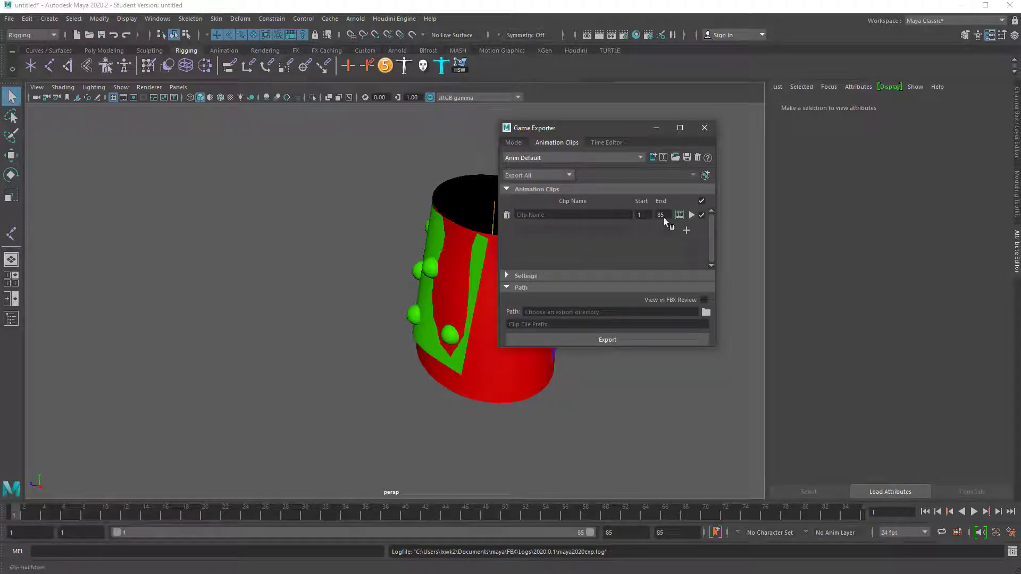
{"action": "type", "text": "test_anim"}
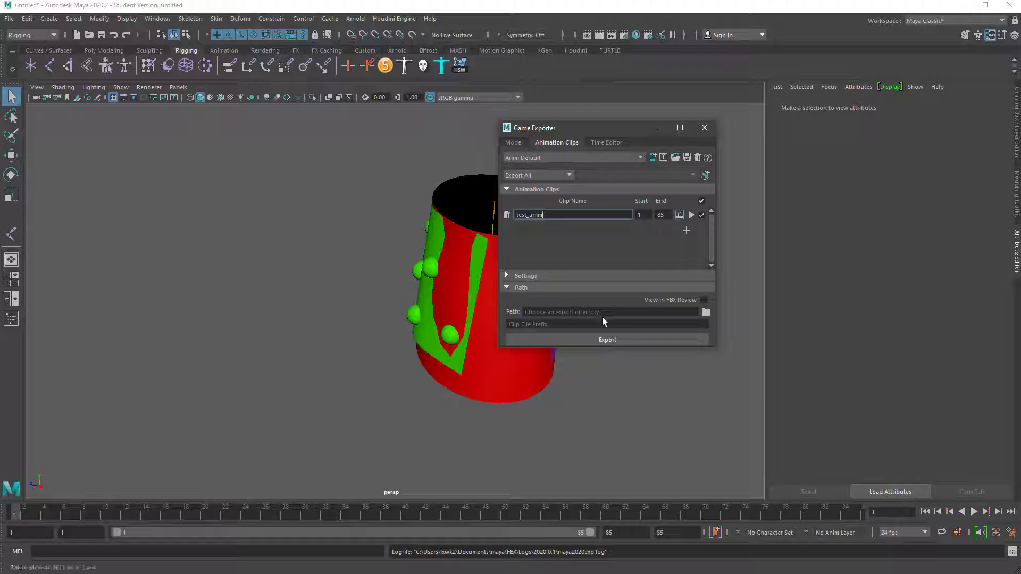
Step: Set the clip export directory to the Downloads\wa folder and the clip file prefix to test_anim
{"action": "left_click", "coordinate": [704, 311]}
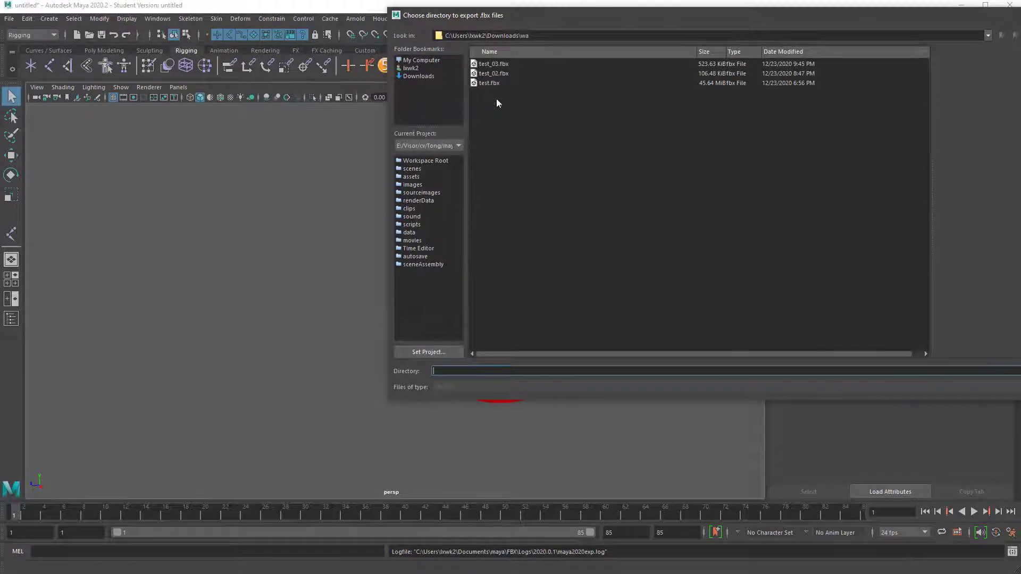
{"action": "key", "text": "Return"}
{"action": "left_click", "coordinate": [547, 317]}
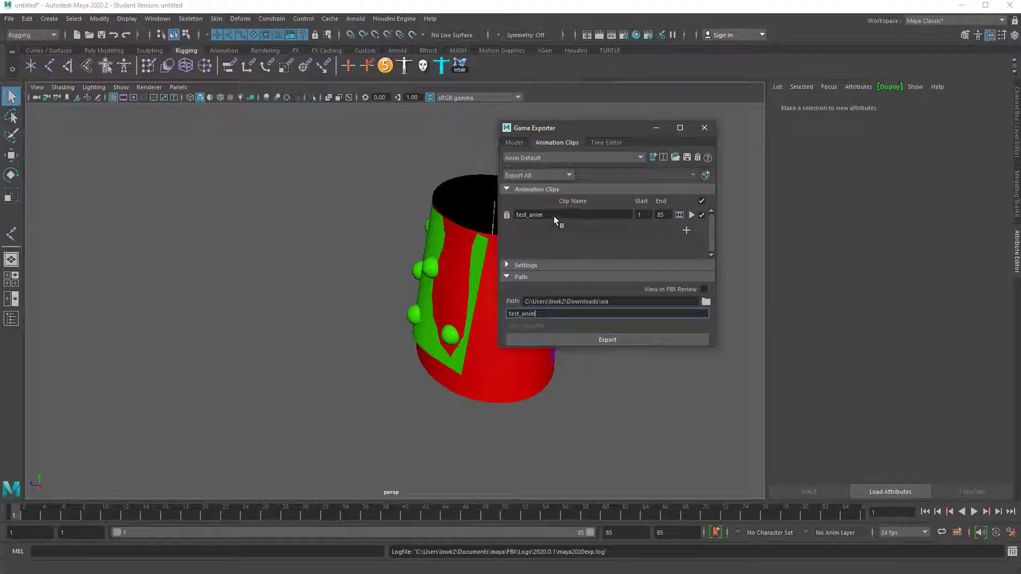
Step: Shorten the animation clip's name to test and export the clip
{"action": "left_click", "coordinate": [538, 215]}
{"action": "key", "text": "BackSpace"}
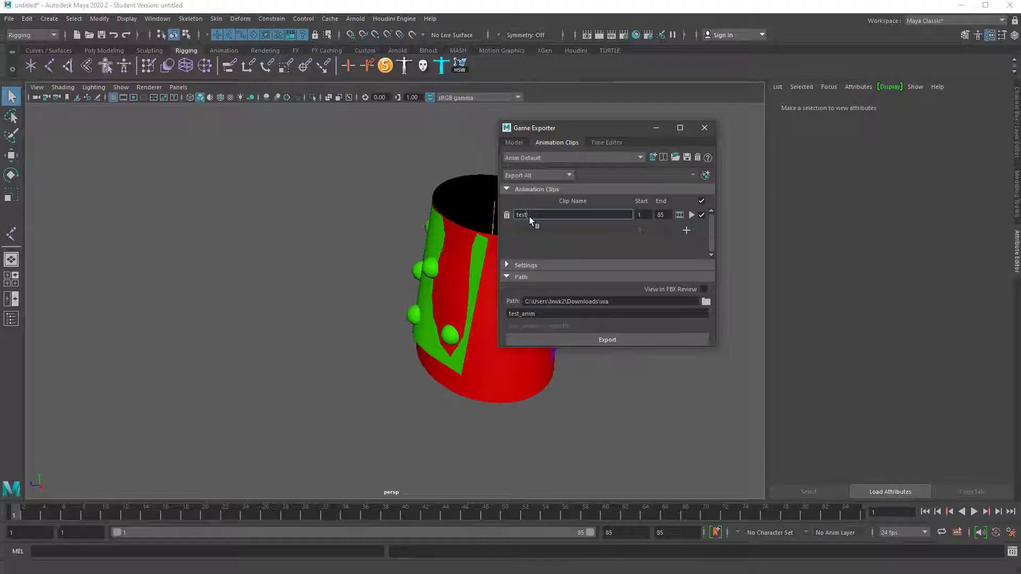
{"action": "left_click", "coordinate": [608, 341]}
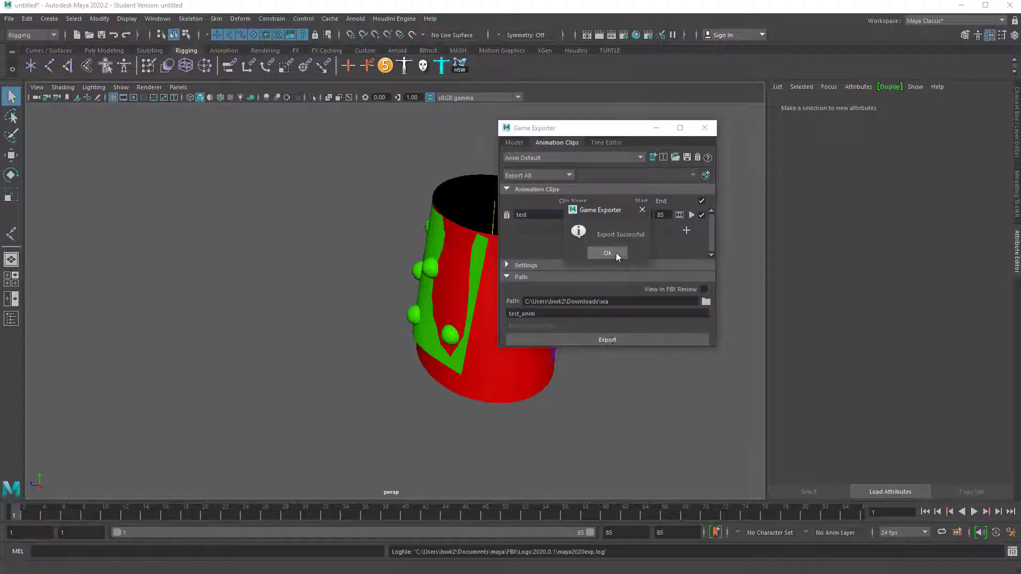
{"action": "left_click", "coordinate": [608, 254]}
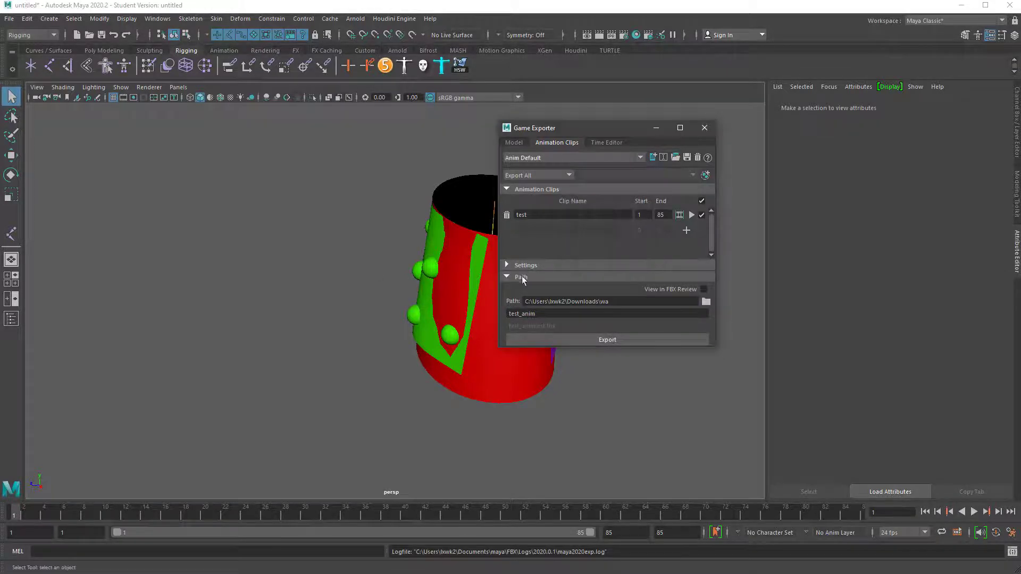
Step: Close the Game Exporter, switch to Unreal Engine, and bring the test_03 FBX into the Content/test/Simple folder
{"action": "left_click", "coordinate": [705, 128]}
{"action": "key", "text": "alt+Tab"}
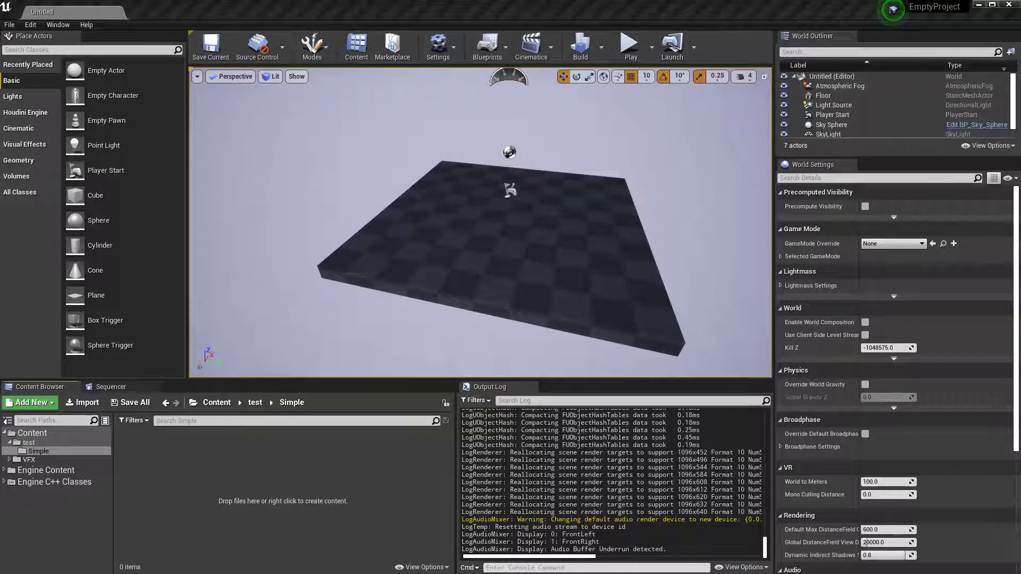
{"action": "left_click_drag", "start_coordinate": [242, 486], "coordinate": [244, 487]}
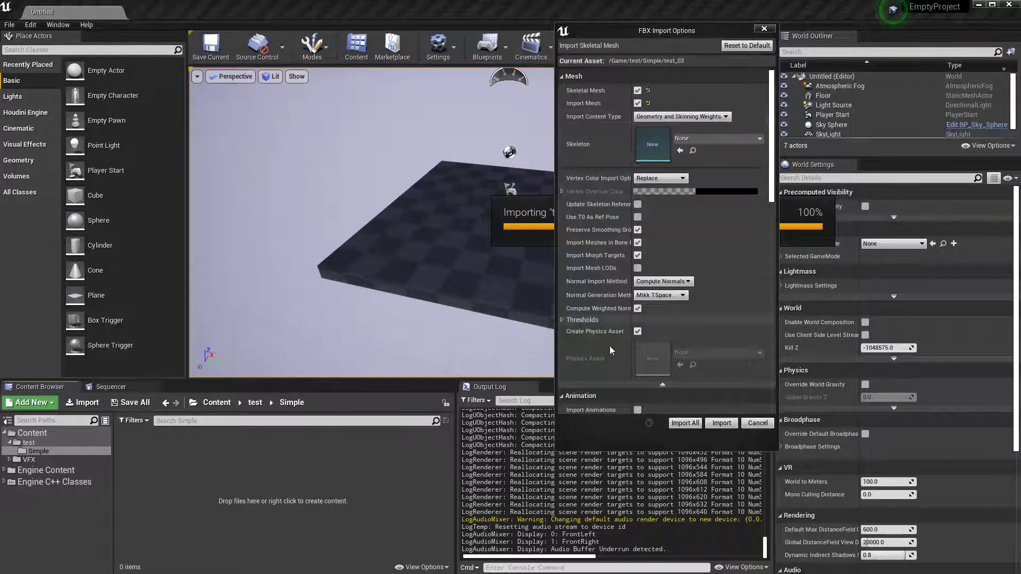
Step: Import all of test_03 as a skeletal mesh with Import Morph Targets on, no existing skeleton assigned, and a physics asset created
{"action": "scroll", "coordinate": [617, 291], "scroll_direction": "down", "scroll_amount": 2}
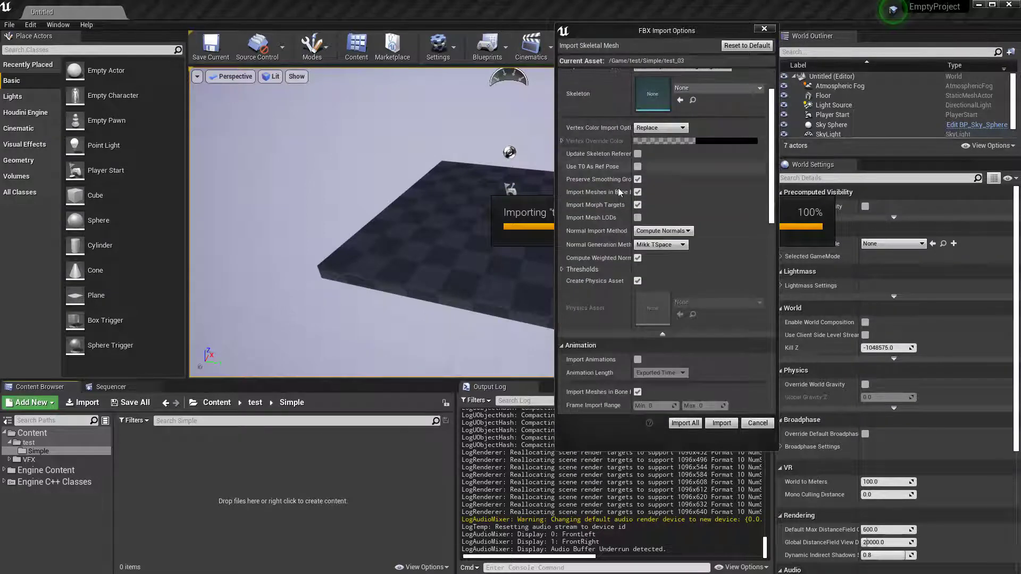
{"action": "scroll", "coordinate": [646, 256], "scroll_direction": "down", "scroll_amount": 3}
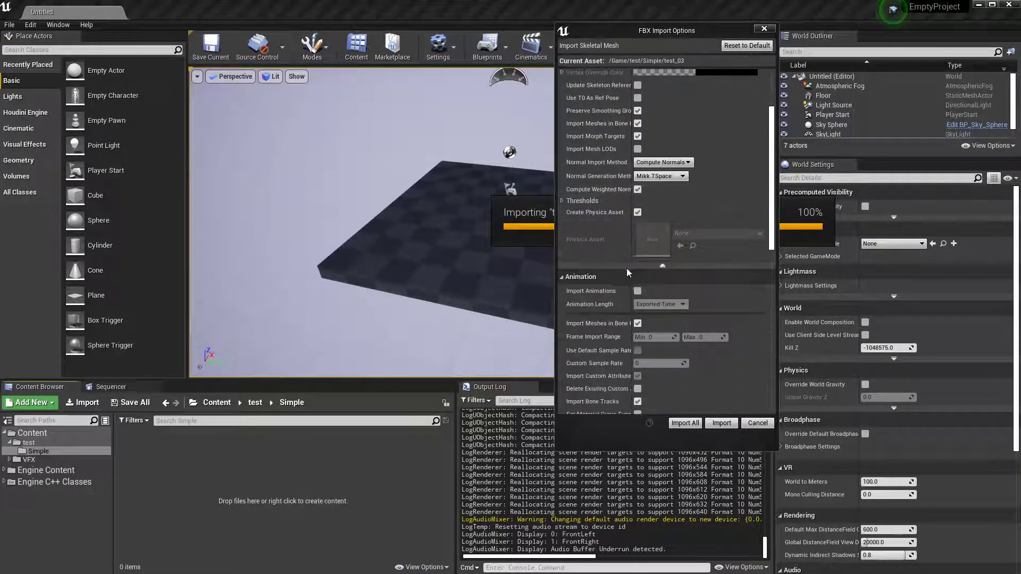
{"action": "scroll", "coordinate": [664, 269], "scroll_direction": "up", "scroll_amount": 5}
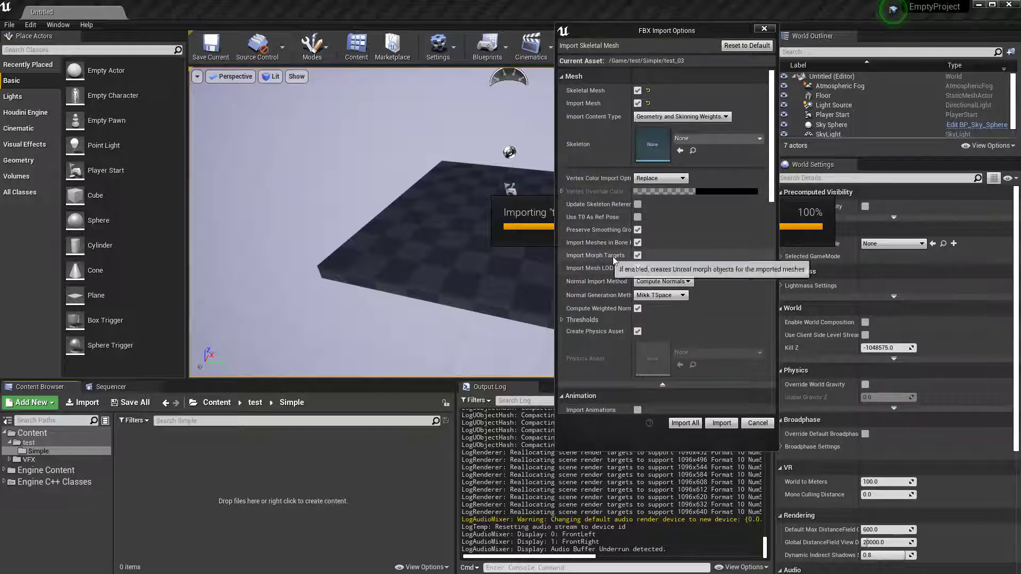
{"action": "left_click", "coordinate": [637, 256]}
{"action": "scroll", "coordinate": [636, 260], "scroll_direction": "down", "scroll_amount": 7}
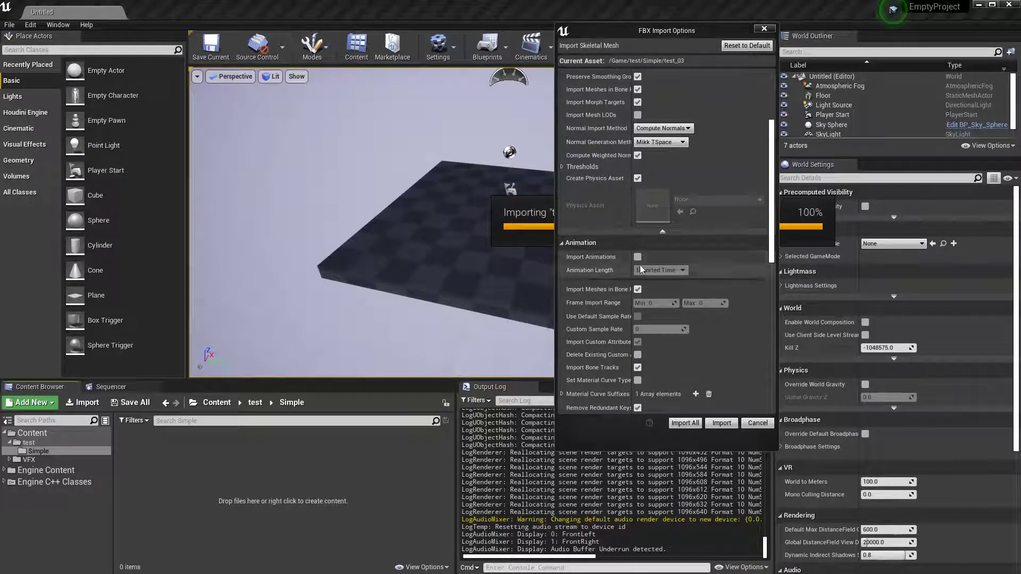
{"action": "left_click", "coordinate": [685, 423]}
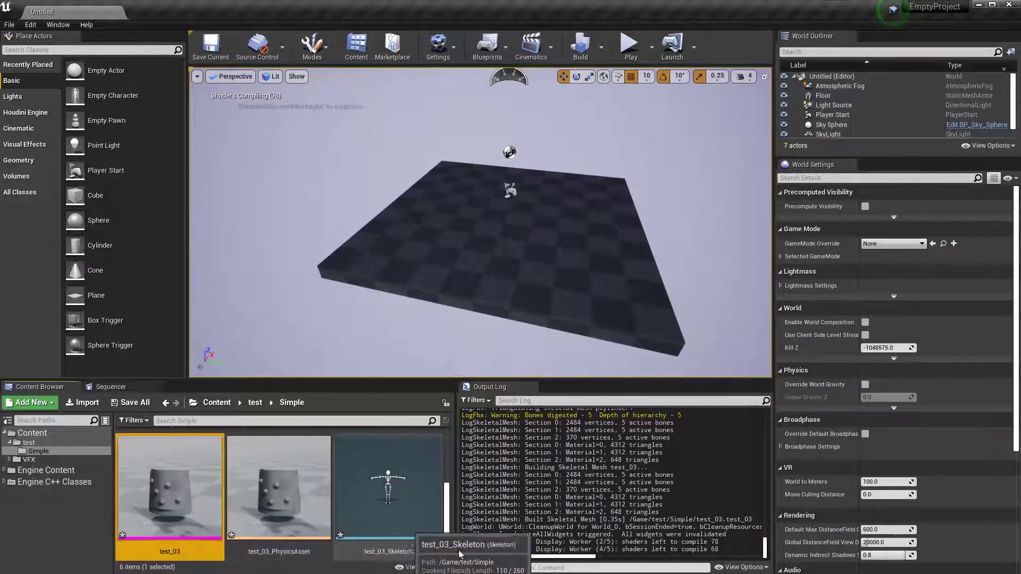
Step: Import the test_animtest FBX as an animation on test_03_Skeleton with Import Mesh off, and save the assets
{"action": "left_click", "coordinate": [388, 486]}
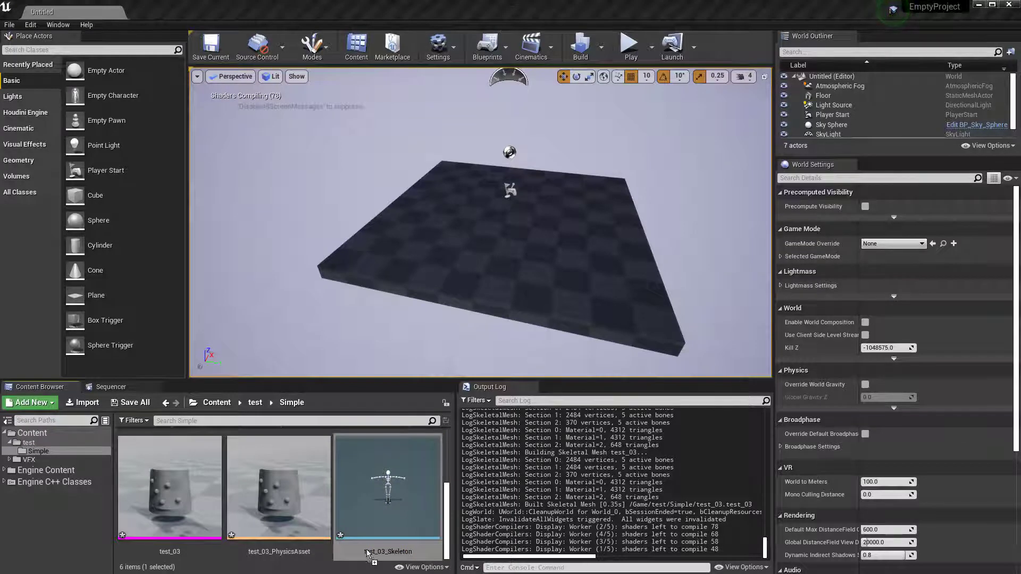
{"action": "left_click_drag", "start_coordinate": [317, 554], "coordinate": [317, 553]}
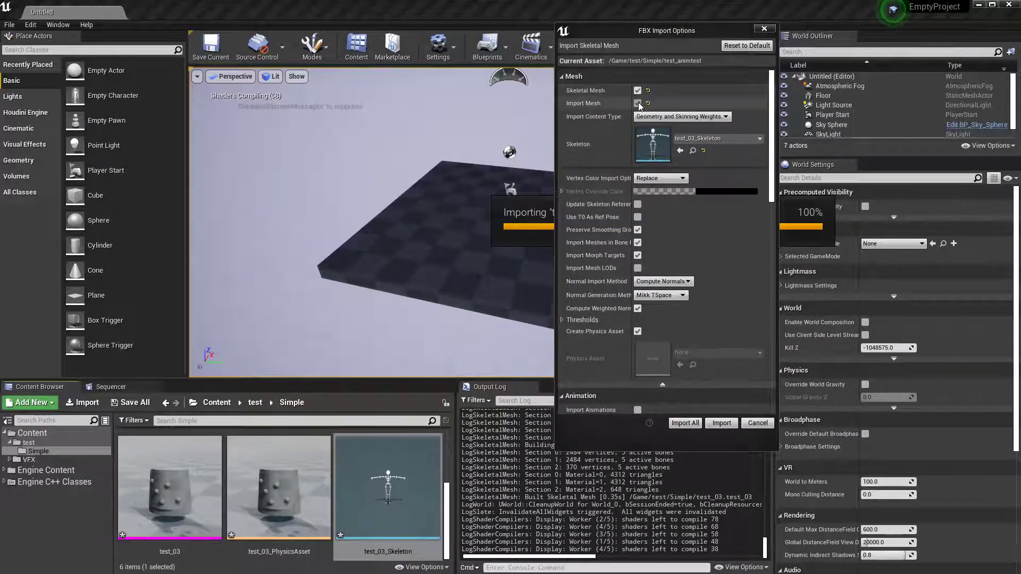
{"action": "left_click", "coordinate": [637, 103]}
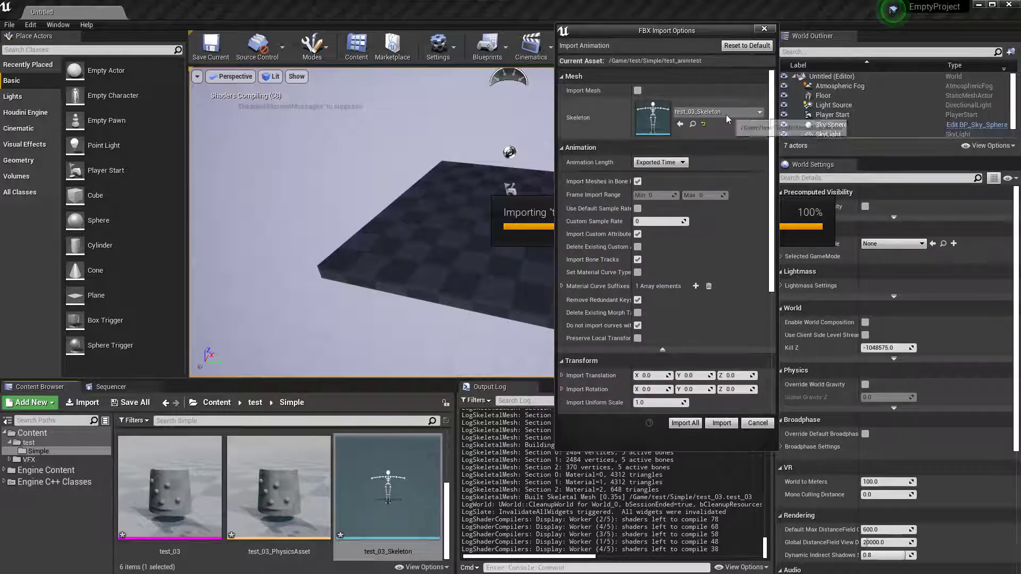
{"action": "left_click", "coordinate": [680, 426]}
{"action": "scroll", "coordinate": [248, 522], "scroll_direction": "down", "scroll_amount": 4}
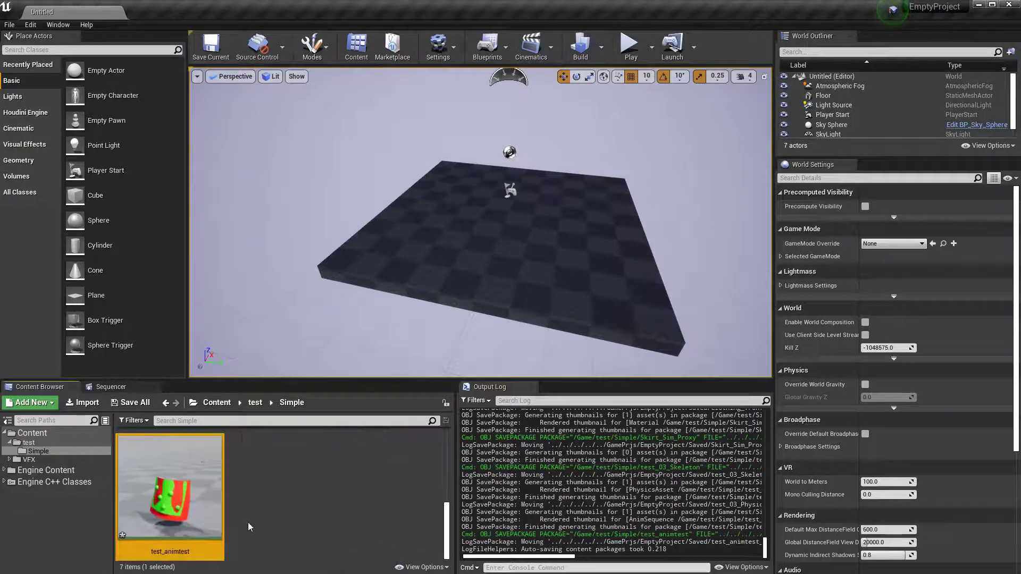
{"action": "key", "text": "ctrl+s"}
{"action": "scroll", "coordinate": [245, 523], "scroll_direction": "up", "scroll_amount": 3}
Step: Open the test_animtest animation in an enlarged editor window, watch it play, pause it, and return to frame 0
{"action": "double_click", "coordinate": [191, 521]}
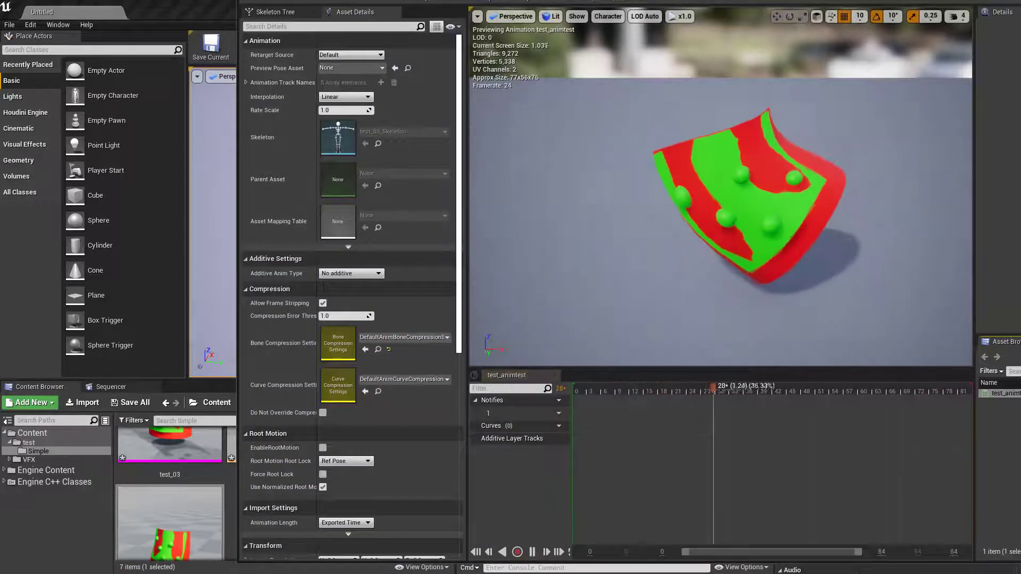
{"action": "left_click_drag", "start_coordinate": [700, 0], "coordinate": [463, 8]}
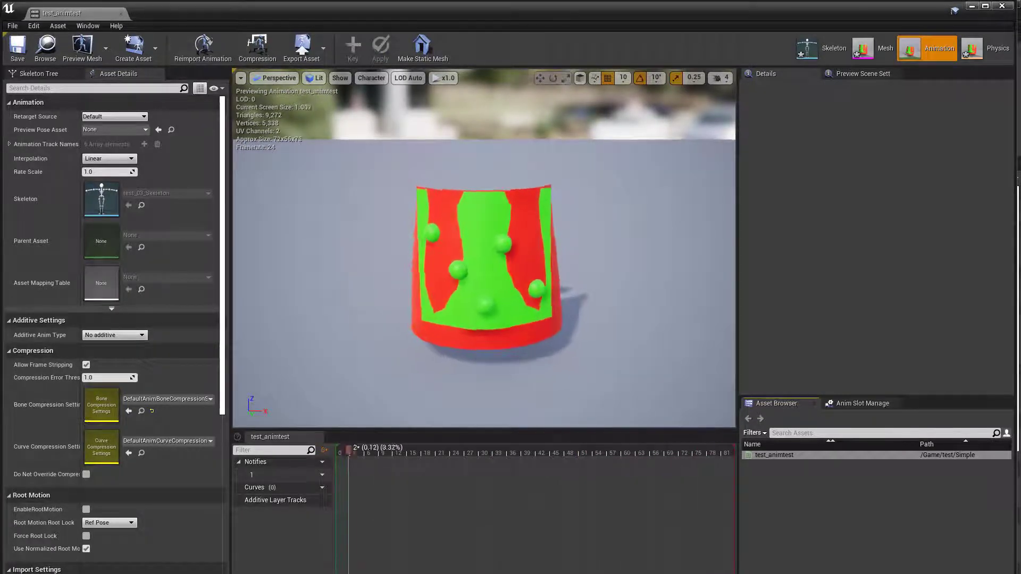
{"action": "left_click_drag", "start_coordinate": [1013, 573], "coordinate": [1017, 572]}
{"action": "right_click_drag", "start_coordinate": [589, 224], "coordinate": [558, 231]}
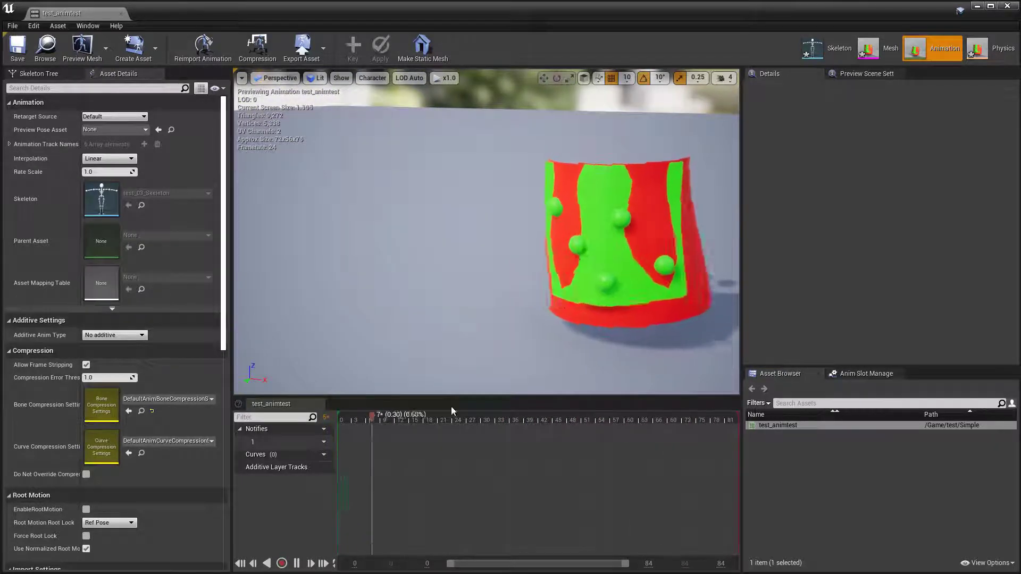
{"action": "left_click", "coordinate": [298, 566]}
{"action": "left_click_drag", "start_coordinate": [488, 418], "coordinate": [337, 418]}
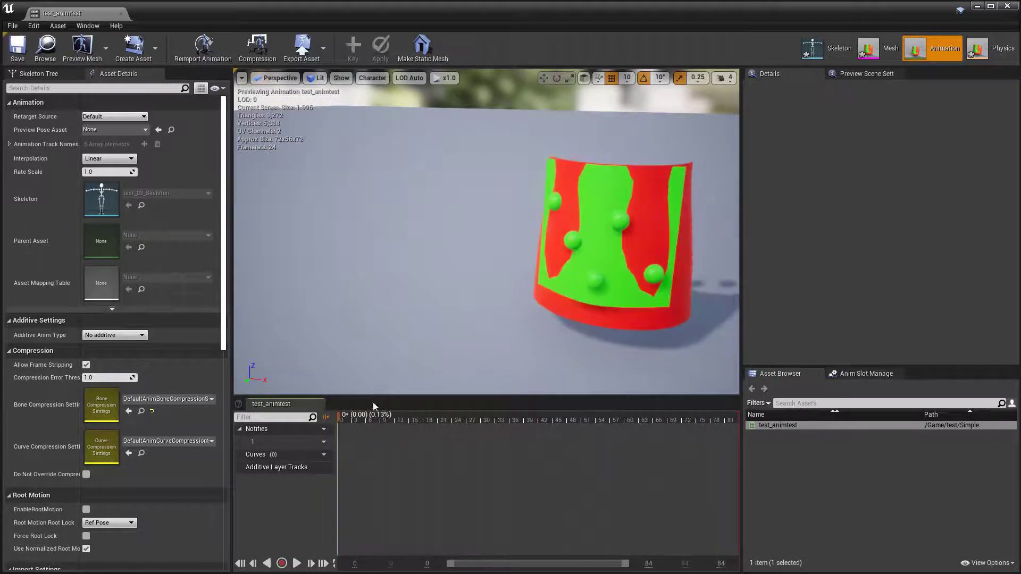
Step: Open and save the test_03 mesh, check its joint hierarchy in the skeleton view, and return to the mesh
{"action": "left_click", "coordinate": [880, 49]}
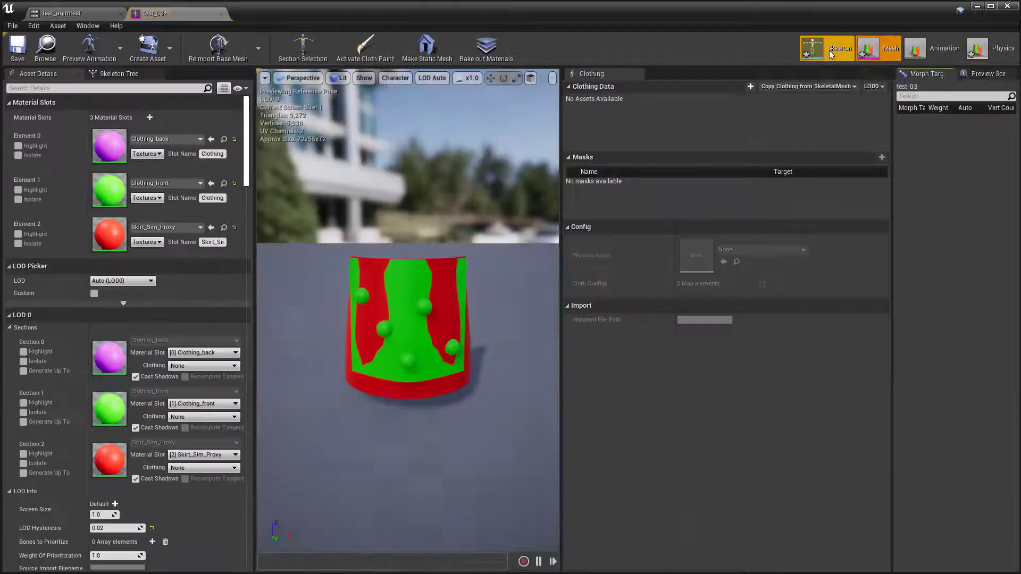
{"action": "left_click", "coordinate": [18, 47]}
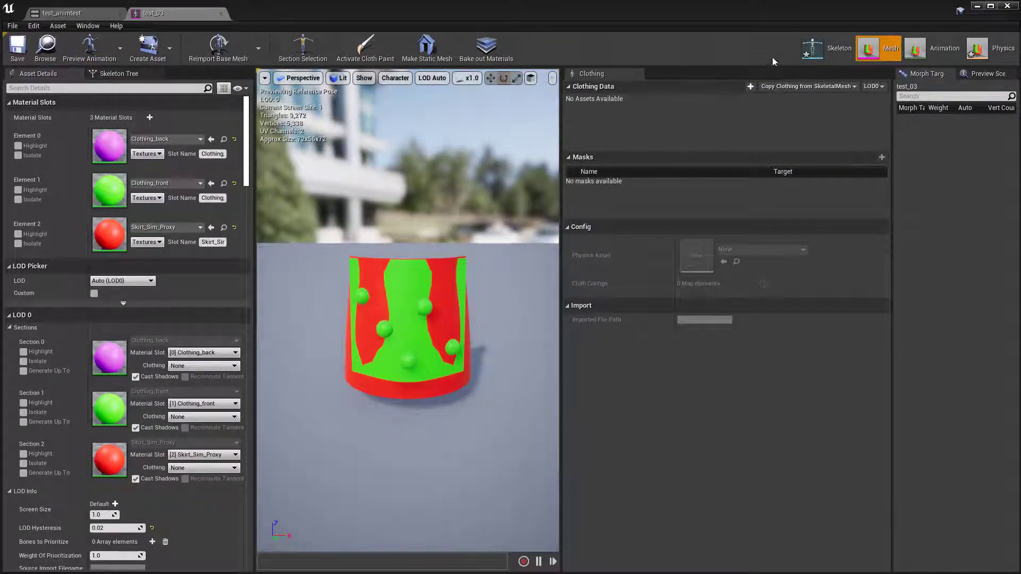
{"action": "left_click", "coordinate": [819, 49]}
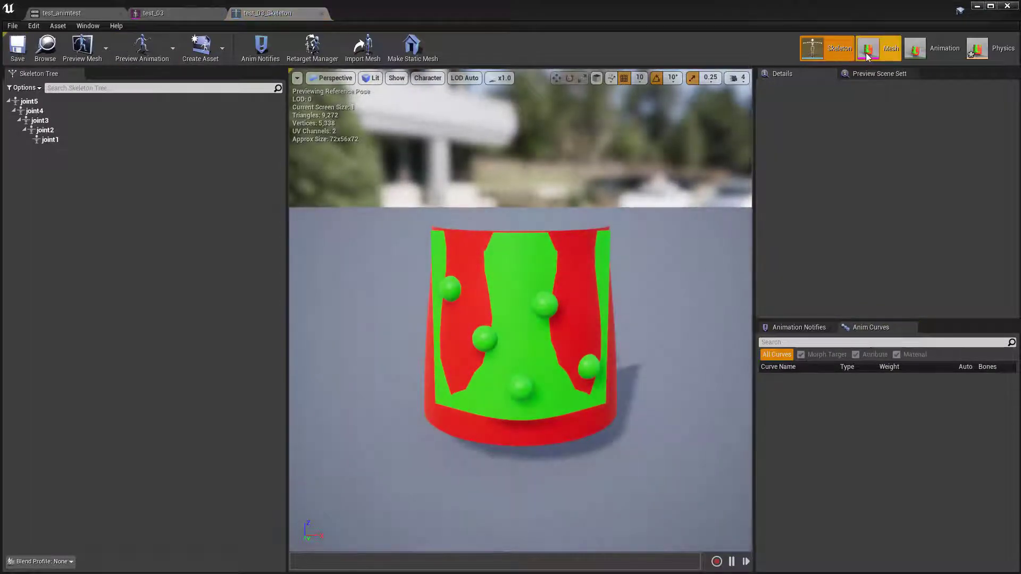
{"action": "left_click", "coordinate": [881, 49]}
{"action": "left_click_drag", "start_coordinate": [337, 334], "coordinate": [396, 276]}
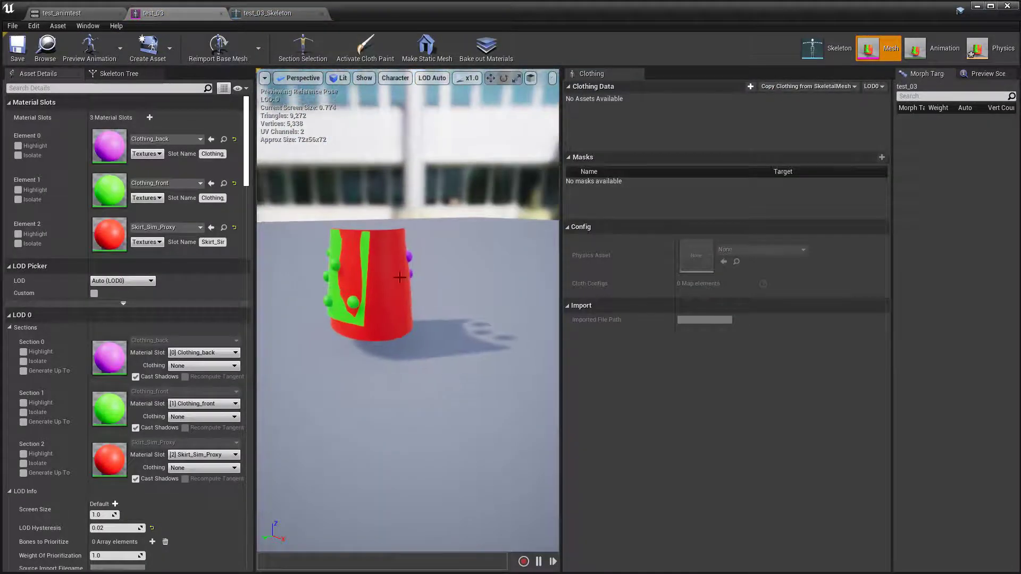
{"action": "left_click", "coordinate": [396, 276]}
{"action": "scroll", "coordinate": [410, 260], "scroll_direction": "up", "scroll_amount": 3}
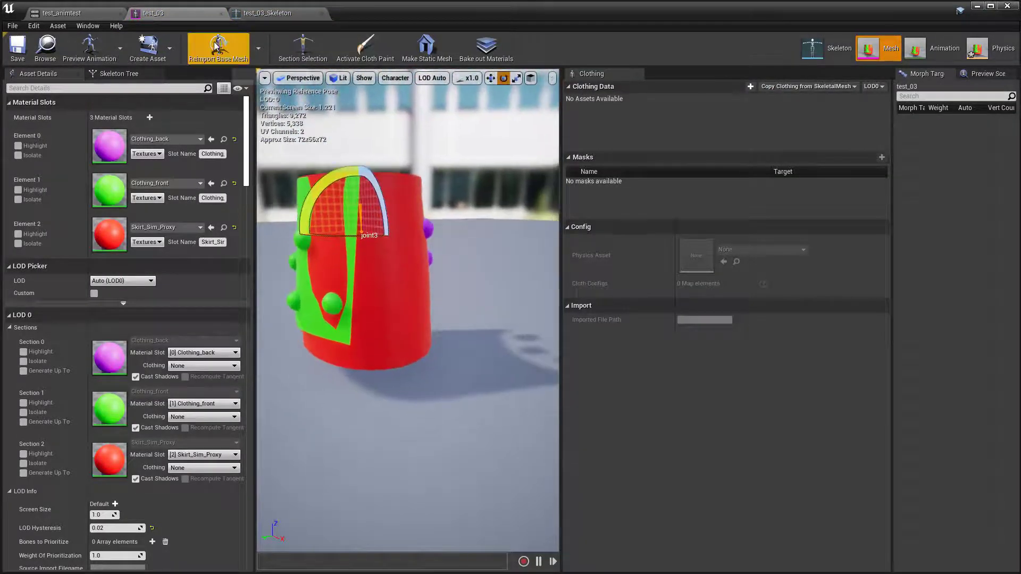
Step: Create clothing data named Proxy_01 from the red Skirt_Sim_Proxy section, using test_03_PhysicsAsset for collision
{"action": "left_click", "coordinate": [302, 49]}
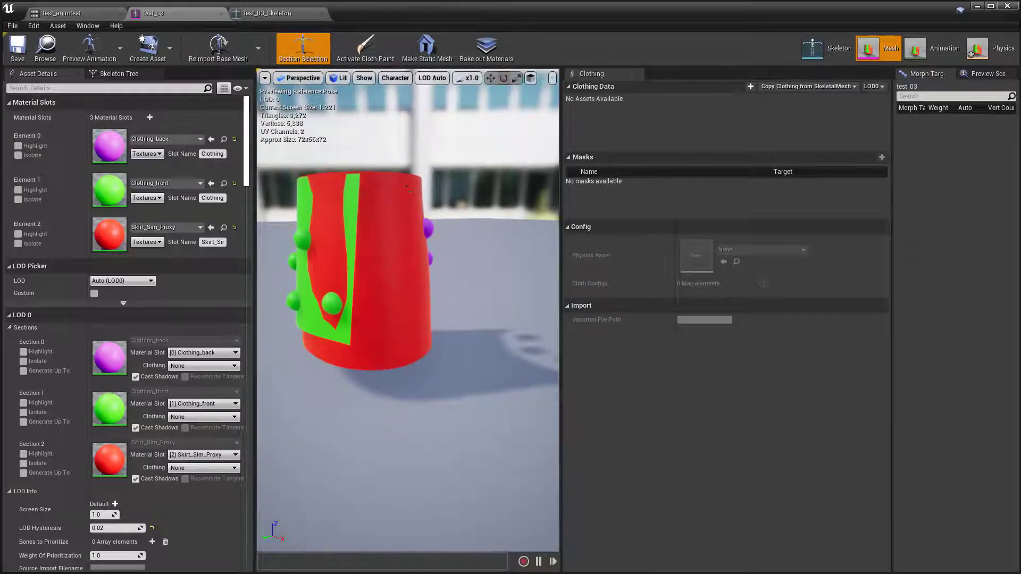
{"action": "right_click", "coordinate": [404, 194]}
{"action": "mouse_move", "coordinate": [468, 252]}
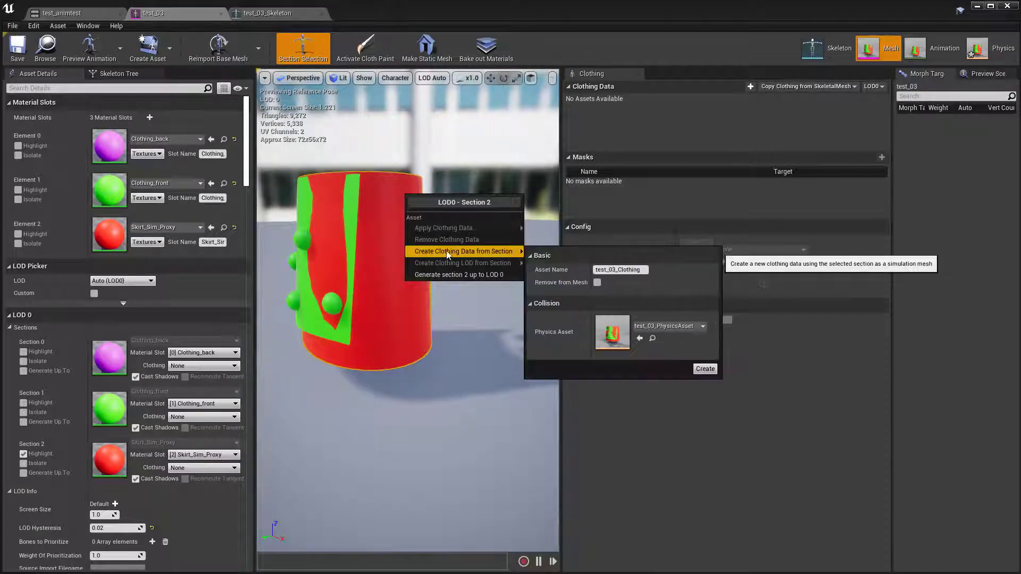
{"action": "left_click", "coordinate": [639, 271]}
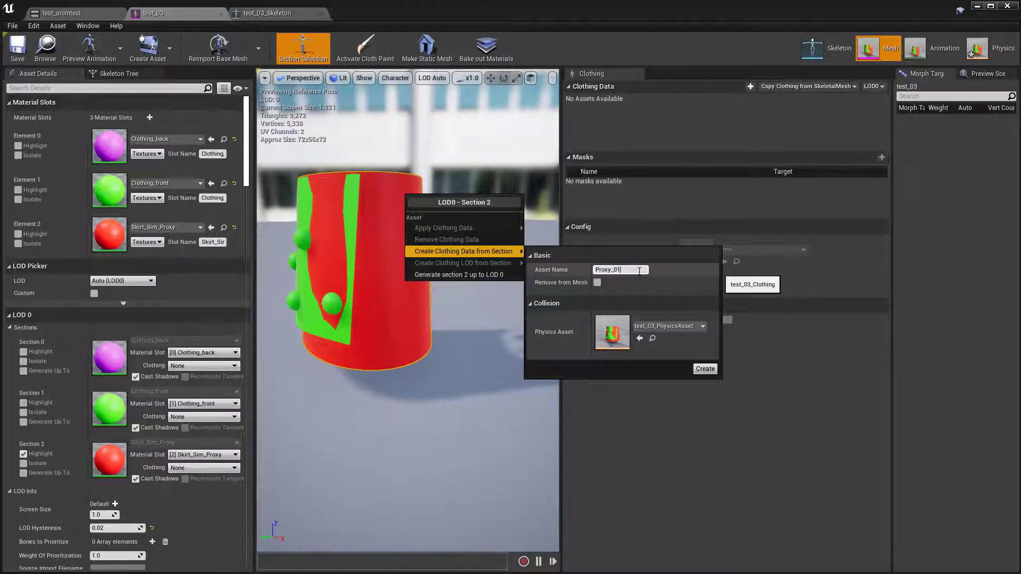
{"action": "left_click", "coordinate": [706, 368]}
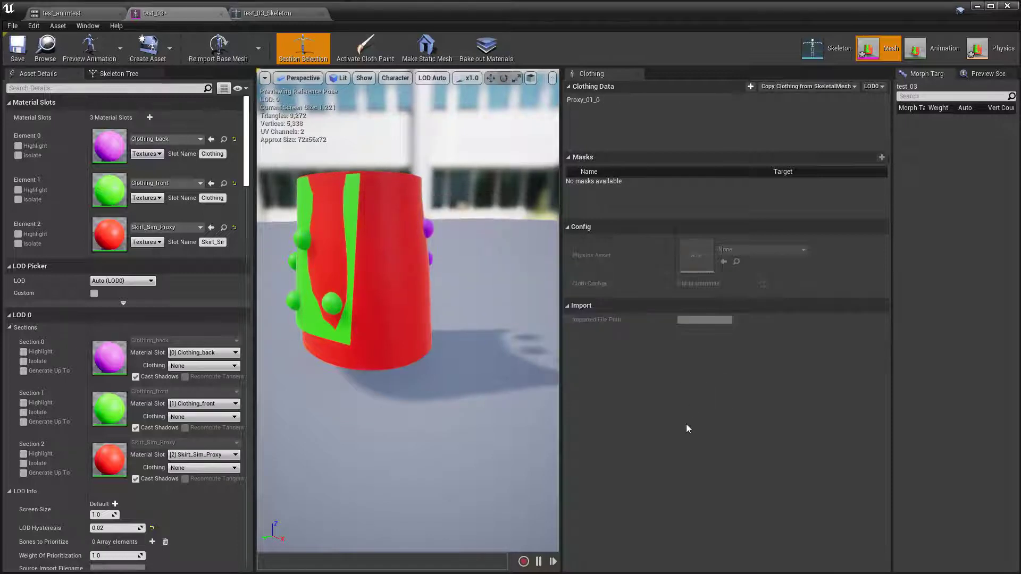
Step: Select the Proxy_01_0 clothing data and activate cloth painting on its Max Distance mask
{"action": "left_click", "coordinate": [592, 99]}
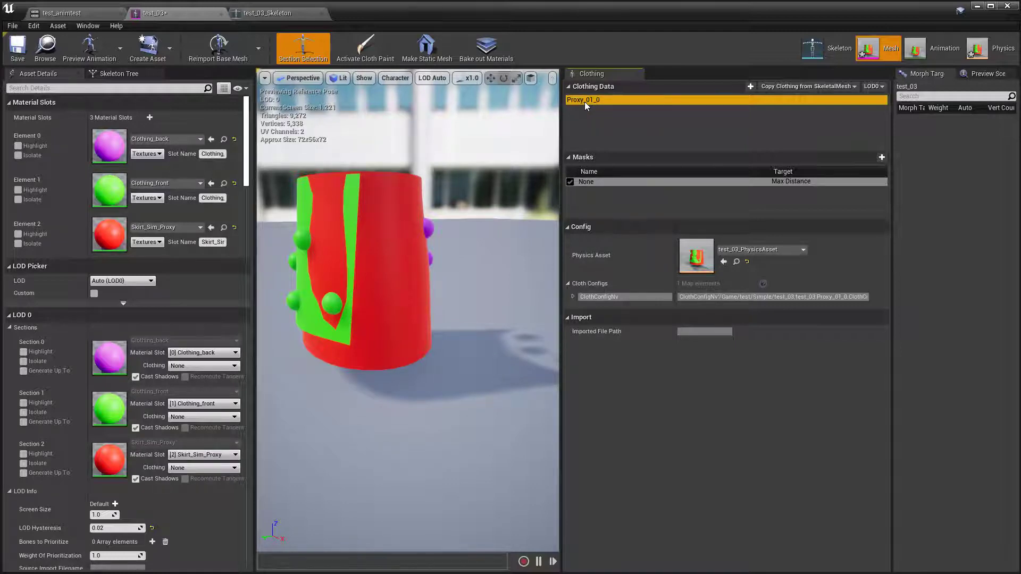
{"action": "right_click_drag", "start_coordinate": [501, 134], "coordinate": [502, 160]}
{"action": "right_click_drag", "start_coordinate": [438, 225], "coordinate": [409, 223]}
{"action": "left_click_drag", "start_coordinate": [404, 260], "coordinate": [371, 261], "text": "alt"}
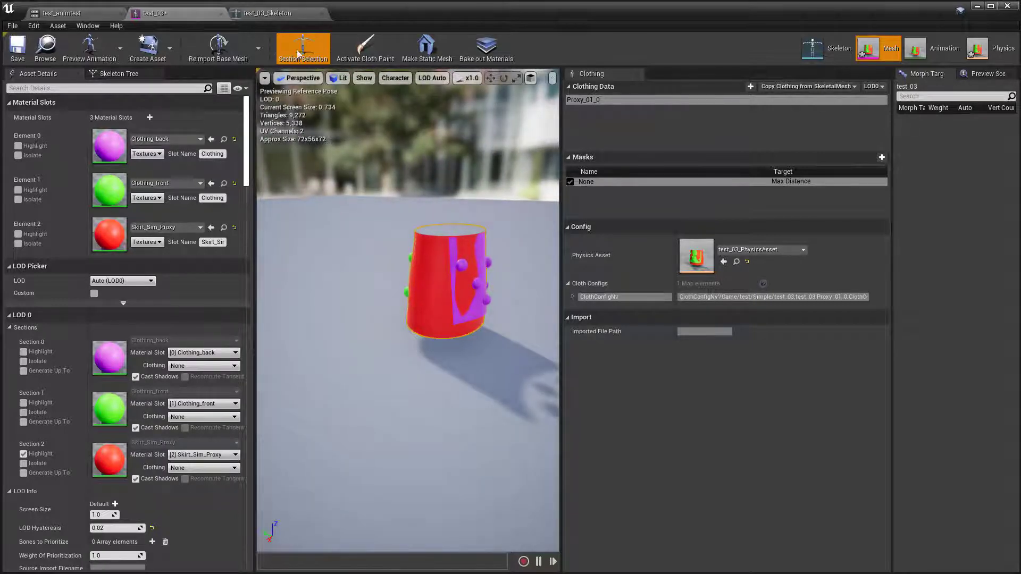
{"action": "left_click", "coordinate": [365, 48]}
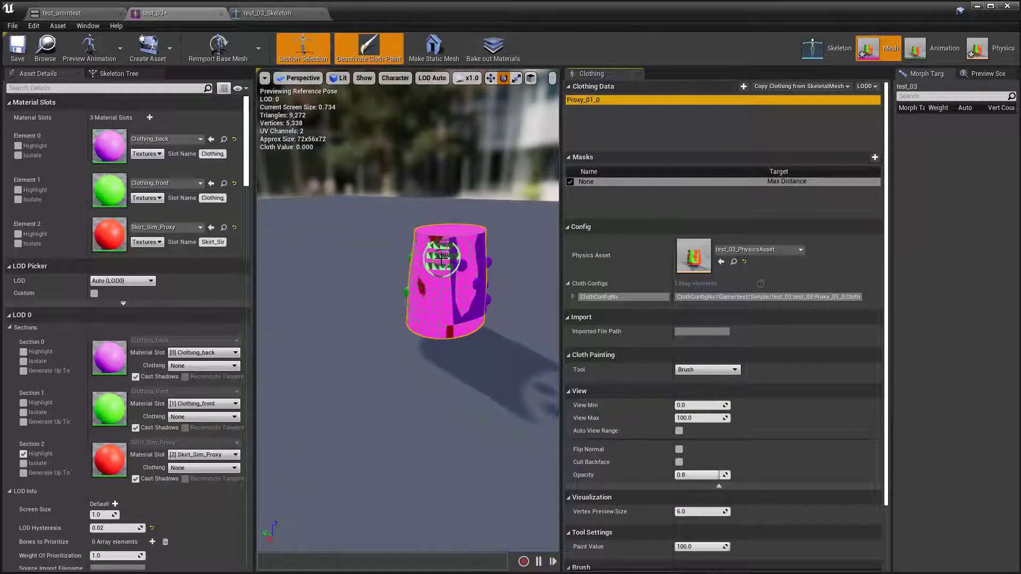
Step: Isolate the Skirt_Sim_Proxy material slot in the preview and compare the cloth mesh with isolation on and off
{"action": "left_click", "coordinate": [18, 244]}
{"action": "right_click_drag", "start_coordinate": [425, 351], "coordinate": [386, 364]}
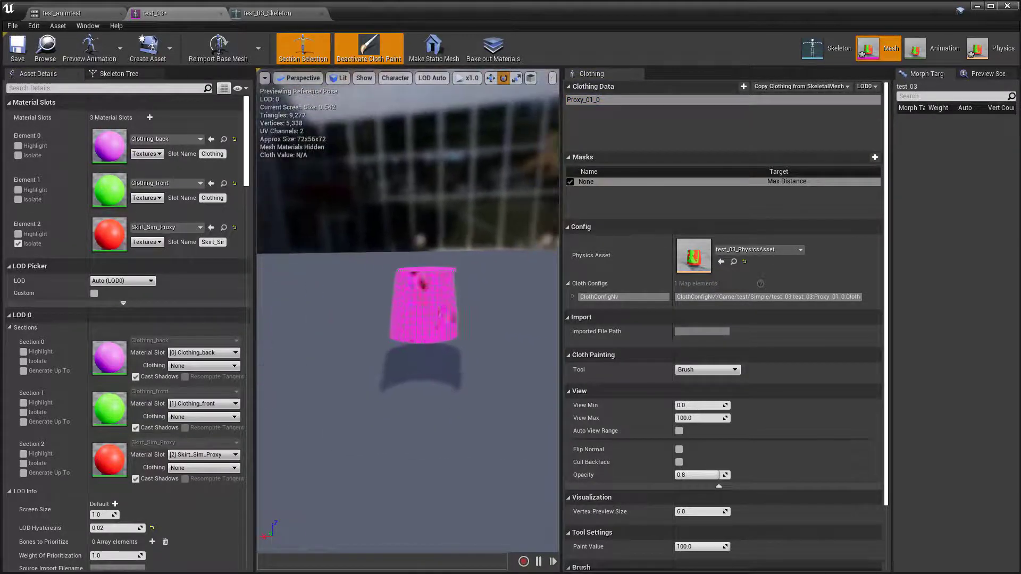
{"action": "mouse_move", "coordinate": [418, 319]}
{"action": "right_mouse_down"}
{"action": "mouse_move", "coordinate": [441, 314]}
{"action": "mouse_move", "coordinate": [396, 297]}
{"action": "mouse_move", "coordinate": [412, 369]}
{"action": "mouse_move", "coordinate": [411, 359]}
{"action": "right_mouse_up"}
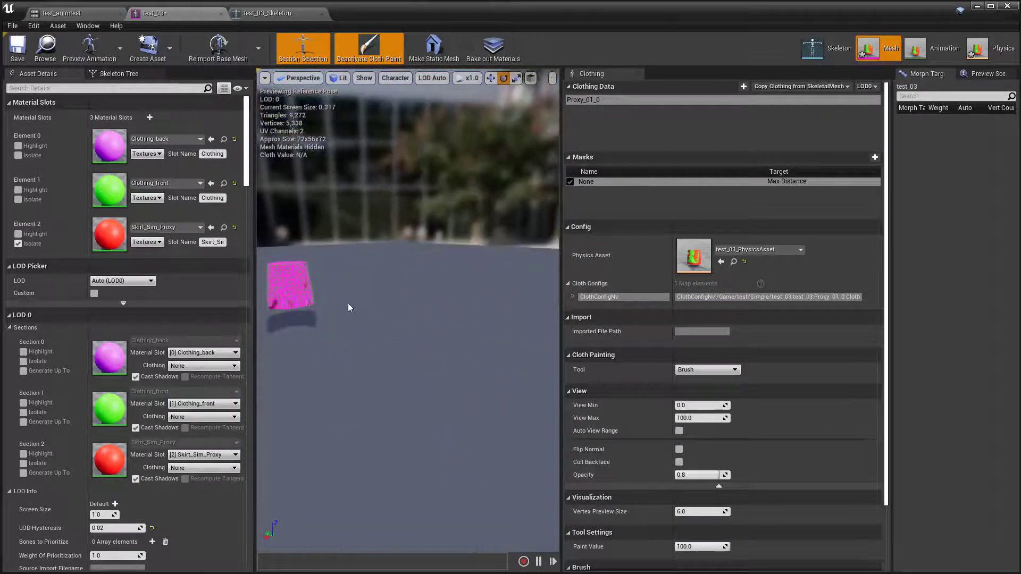
{"action": "right_click_drag", "start_coordinate": [348, 308], "coordinate": [371, 293]}
{"action": "scroll", "coordinate": [415, 304], "scroll_direction": "up", "scroll_amount": 3}
{"action": "scroll", "coordinate": [421, 307], "scroll_direction": "up", "scroll_amount": 3}
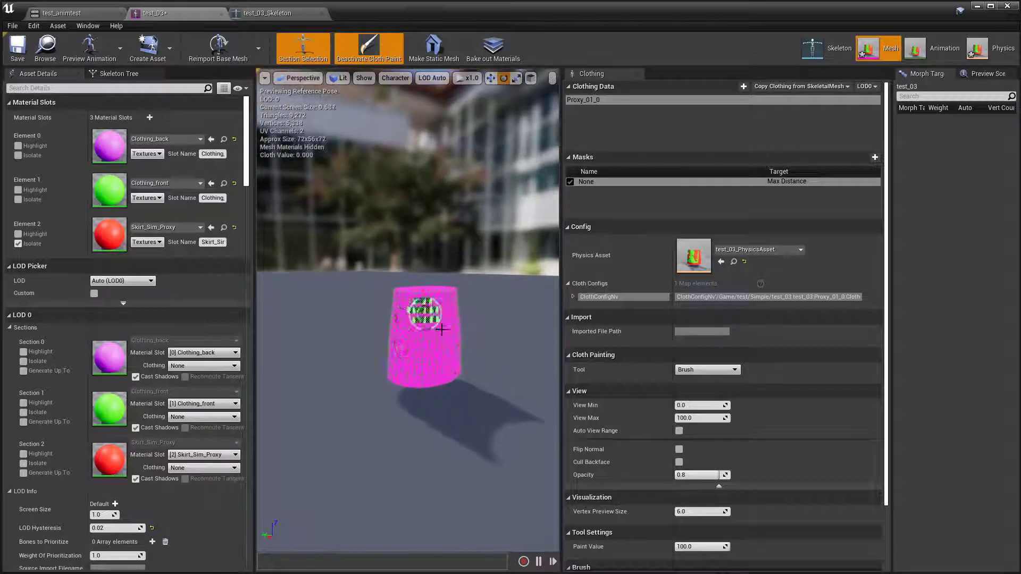
{"action": "left_click", "coordinate": [19, 243]}
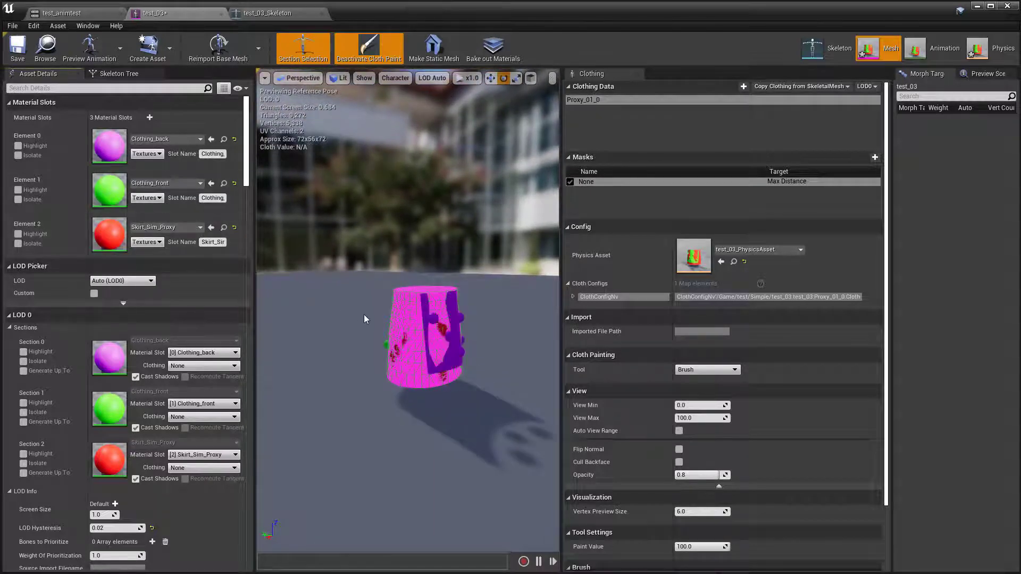
{"action": "left_click", "coordinate": [18, 243]}
{"action": "mouse_move", "coordinate": [346, 300]}
{"action": "right_mouse_down"}
{"action": "mouse_move", "coordinate": [290, 301]}
{"action": "mouse_move", "coordinate": [340, 301]}
{"action": "right_mouse_up"}
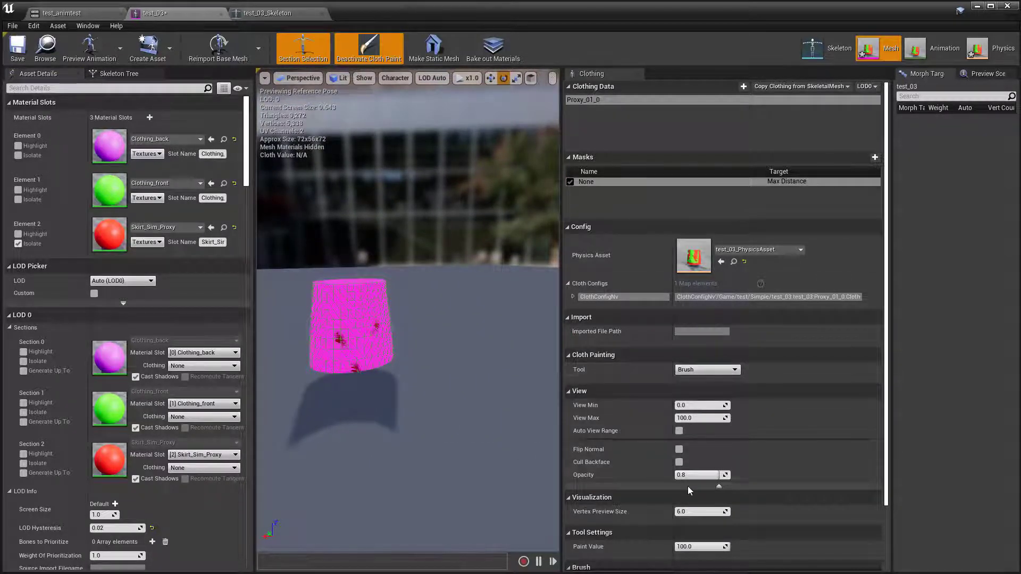
Step: Paint a Max Distance value of 100 around the lower part of the Skirt_Sim_Proxy cloth mesh
{"action": "mouse_move", "coordinate": [349, 361]}
{"action": "left_mouse_down"}
{"action": "mouse_move", "coordinate": [389, 355]}
{"action": "mouse_move", "coordinate": [351, 364]}
{"action": "mouse_move", "coordinate": [314, 354]}
{"action": "mouse_move", "coordinate": [441, 378]}
{"action": "left_mouse_up"}
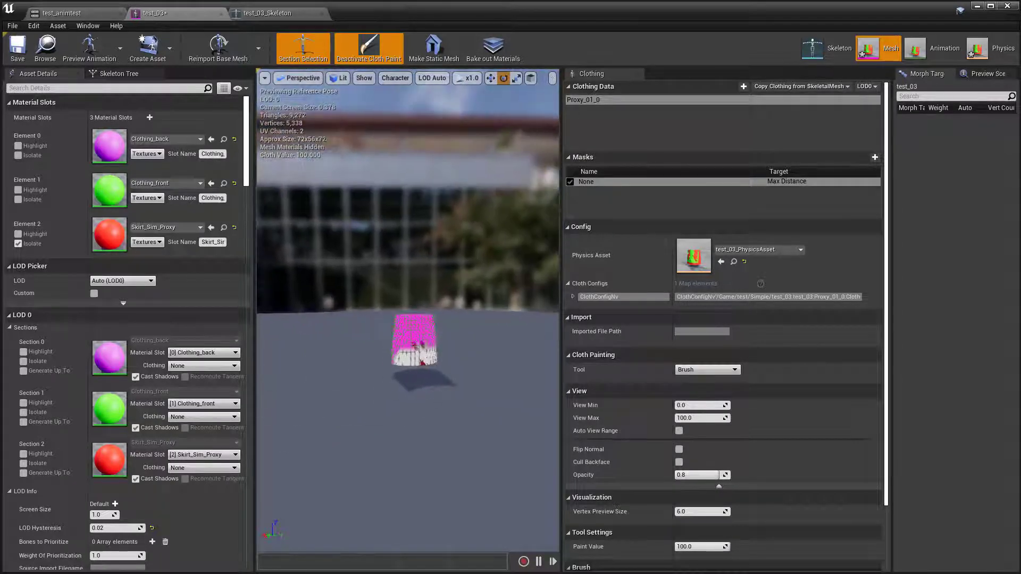
{"action": "scroll", "coordinate": [358, 390], "scroll_direction": "up", "scroll_amount": 3}
{"action": "left_click_drag", "start_coordinate": [358, 390], "coordinate": [452, 384], "text": "alt"}
{"action": "left_click_drag", "start_coordinate": [396, 319], "coordinate": [272, 325], "text": "alt"}
{"action": "scroll", "coordinate": [371, 361], "scroll_direction": "down", "scroll_amount": 3}
{"action": "scroll", "coordinate": [371, 360], "scroll_direction": "up", "scroll_amount": 4}
{"action": "left_click_drag", "start_coordinate": [370, 360], "coordinate": [313, 366], "text": "alt"}
{"action": "scroll", "coordinate": [371, 359], "scroll_direction": "down", "scroll_amount": 3}
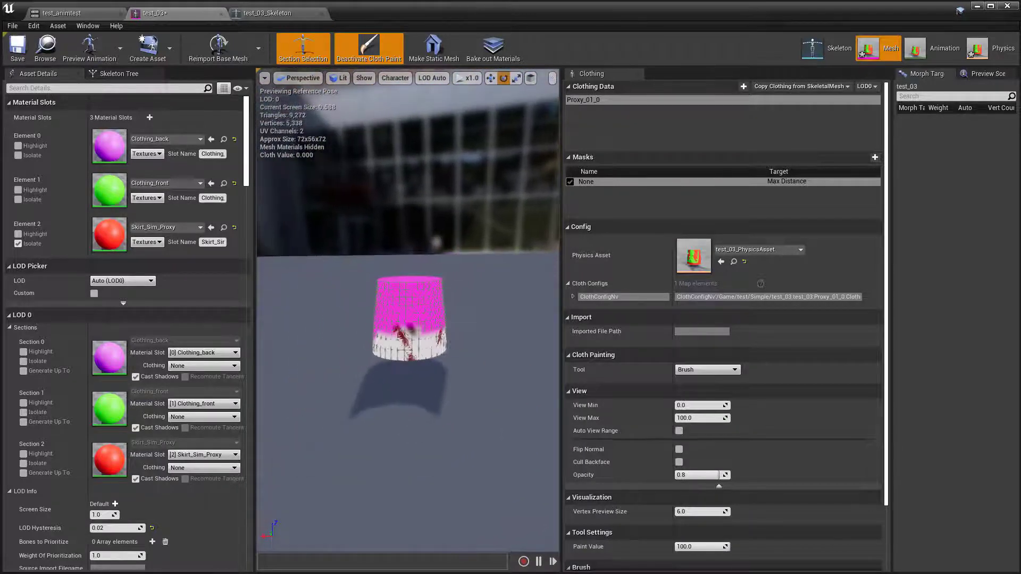
{"action": "scroll", "coordinate": [371, 358], "scroll_direction": "up", "scroll_amount": 3}
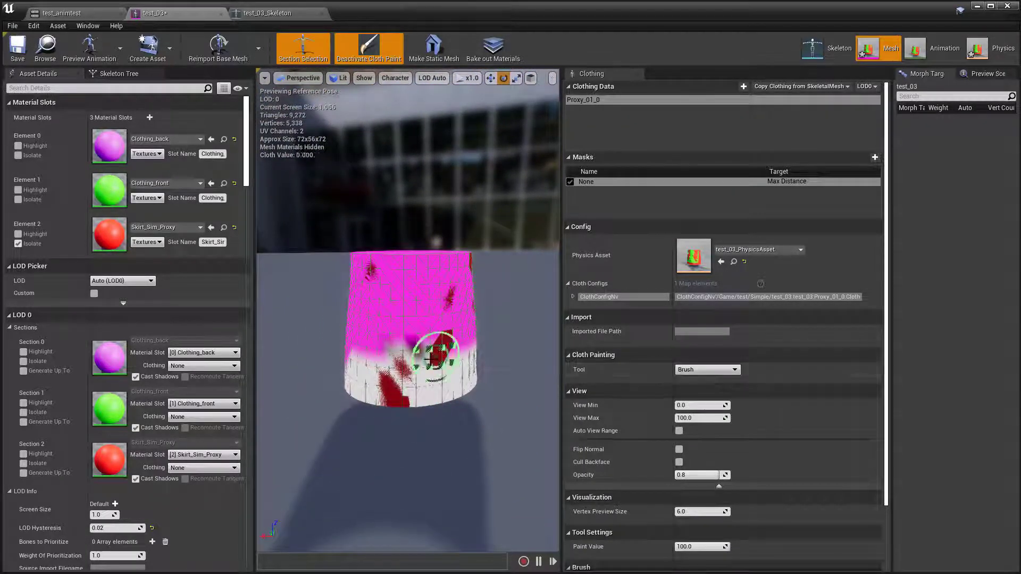
Step: Blend the painted Max Distance values upward all around the skirt proxy using the Smooth tool at strength 0.2
{"action": "left_click", "coordinate": [708, 370]}
{"action": "left_click", "coordinate": [694, 394]}
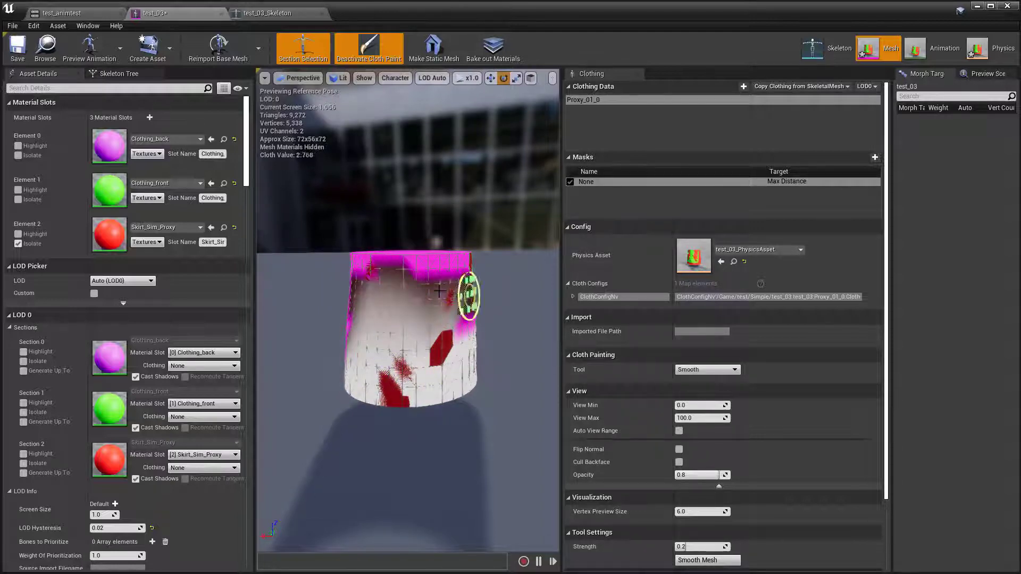
{"action": "left_click_drag", "start_coordinate": [444, 308], "coordinate": [373, 308], "text": "alt"}
{"action": "mouse_move", "coordinate": [341, 298]}
{"action": "left_mouse_down"}
{"action": "mouse_move", "coordinate": [370, 313]}
{"action": "mouse_move", "coordinate": [338, 358]}
{"action": "mouse_move", "coordinate": [393, 315]}
{"action": "left_mouse_up"}
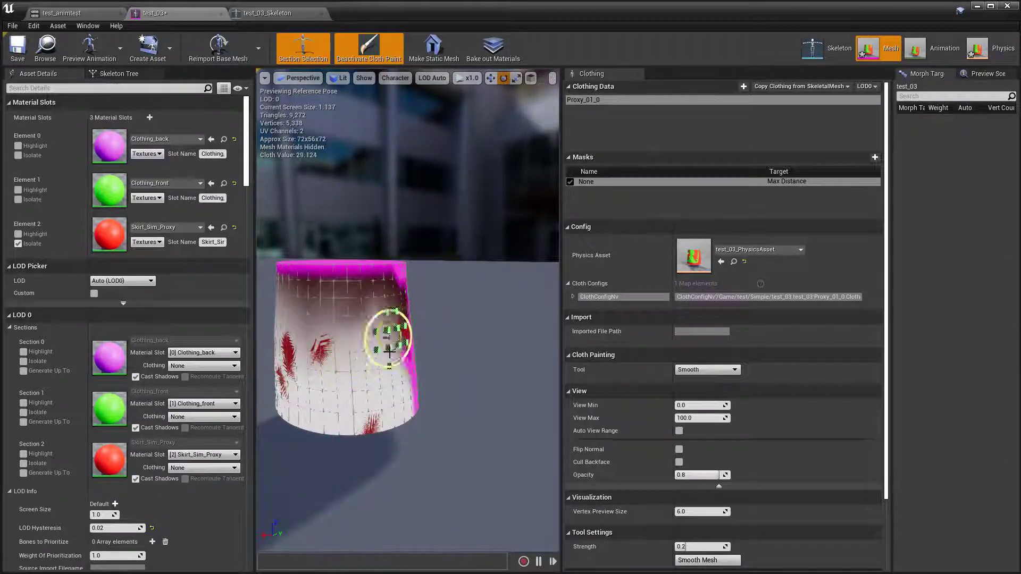
{"action": "key", "text": "a"}
{"action": "mouse_move", "coordinate": [371, 390]}
{"action": "right_mouse_down"}
{"action": "mouse_move", "coordinate": [452, 390]}
{"action": "mouse_move", "coordinate": [497, 375]}
{"action": "right_mouse_up"}
{"action": "key", "text": "w"}
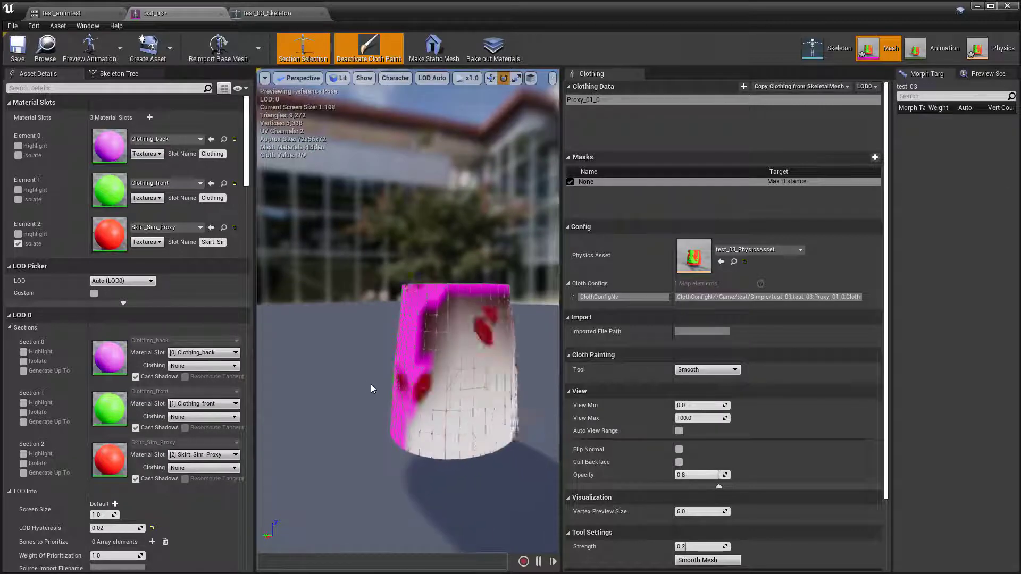
{"action": "left_click_drag", "start_coordinate": [426, 356], "coordinate": [418, 393]}
{"action": "right_click_drag", "start_coordinate": [418, 392], "coordinate": [468, 394]}
{"action": "left_click_drag", "start_coordinate": [380, 399], "coordinate": [384, 402]}
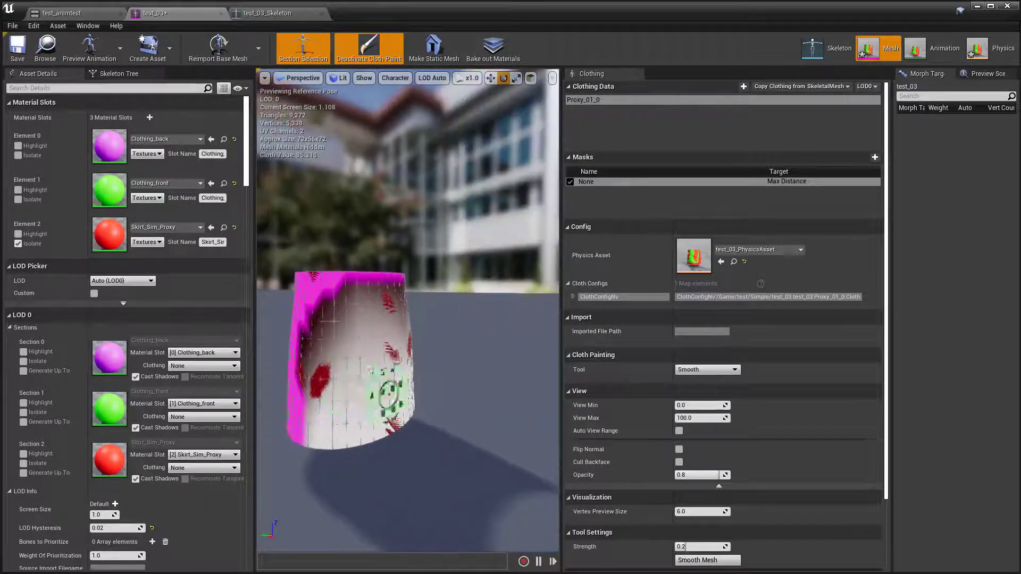
{"action": "right_click_drag", "start_coordinate": [384, 402], "coordinate": [330, 398]}
{"action": "key", "text": "s"}
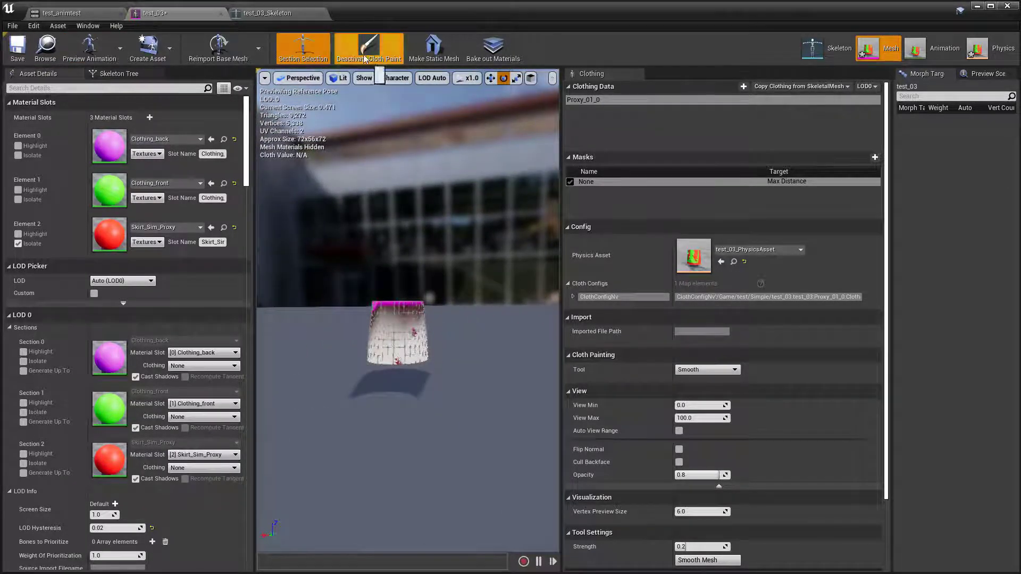
Step: Deactivate cloth painting, save the test_03 mesh, and review the preview's cloth simulation options
{"action": "left_click", "coordinate": [369, 48]}
{"action": "left_click", "coordinate": [18, 47]}
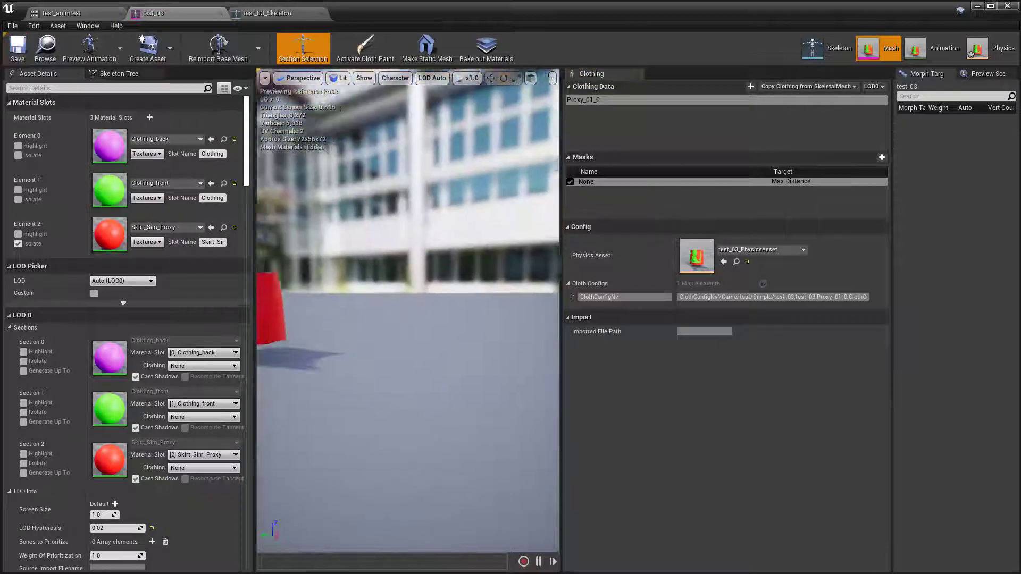
{"action": "right_click_drag", "start_coordinate": [409, 213], "coordinate": [282, 215]}
{"action": "key", "text": "d"}
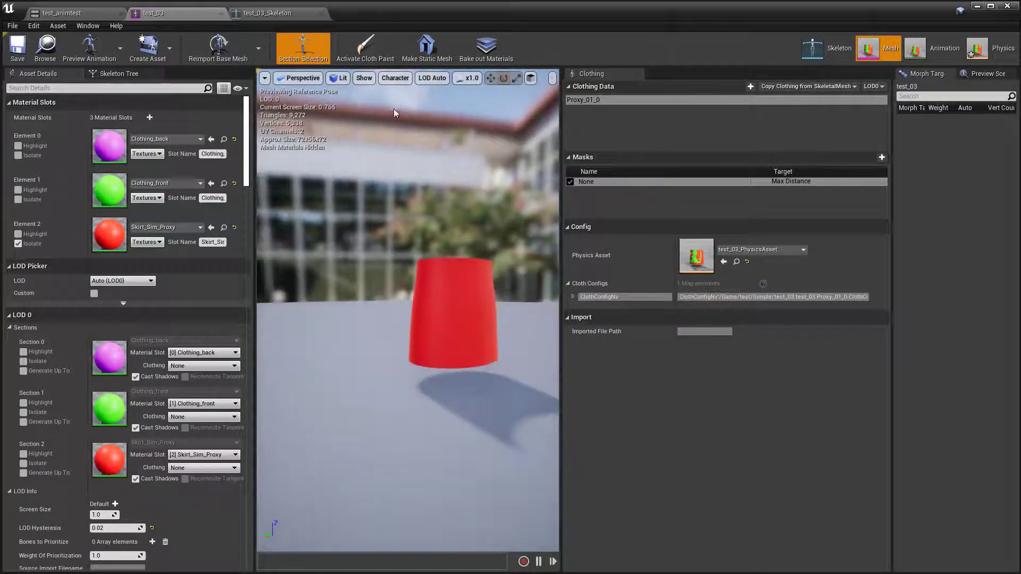
{"action": "left_click", "coordinate": [396, 78]}
{"action": "mouse_move", "coordinate": [403, 134]}
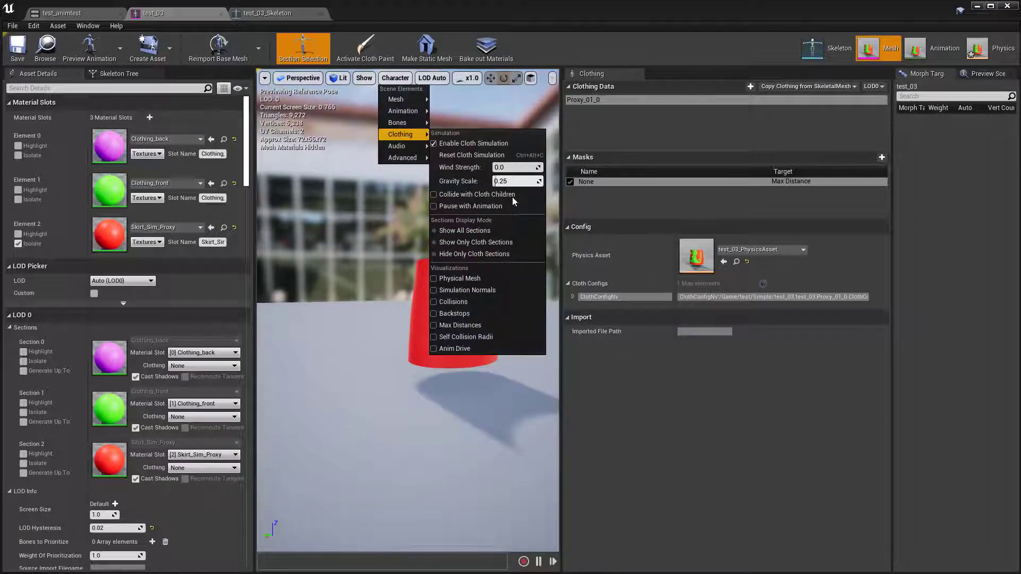
{"action": "left_click", "coordinate": [374, 341]}
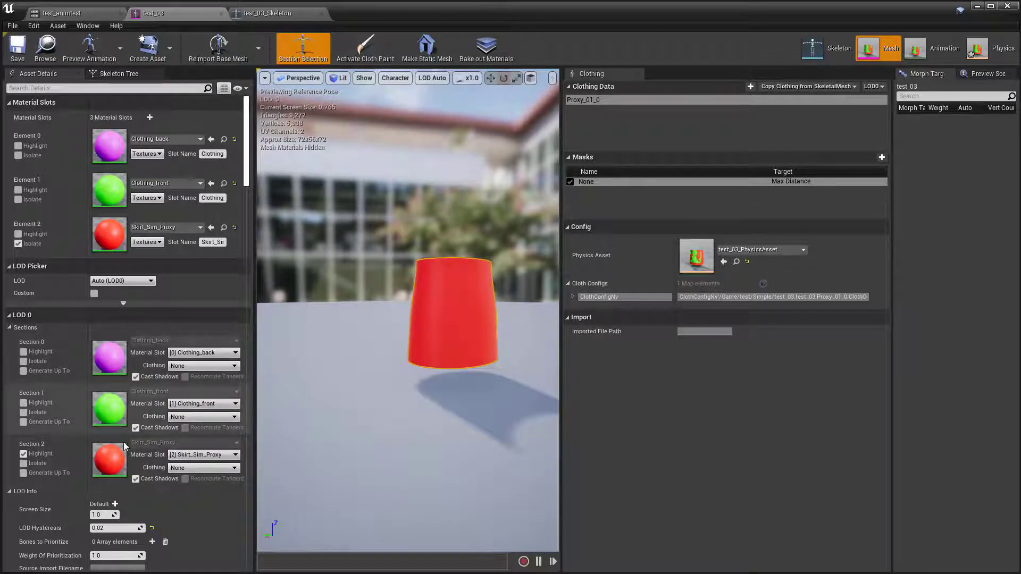
Step: Assign the Proxy_01_0 - LOD0 clothing data to the Skirt_Sim_Proxy section
{"action": "left_click", "coordinate": [202, 468]}
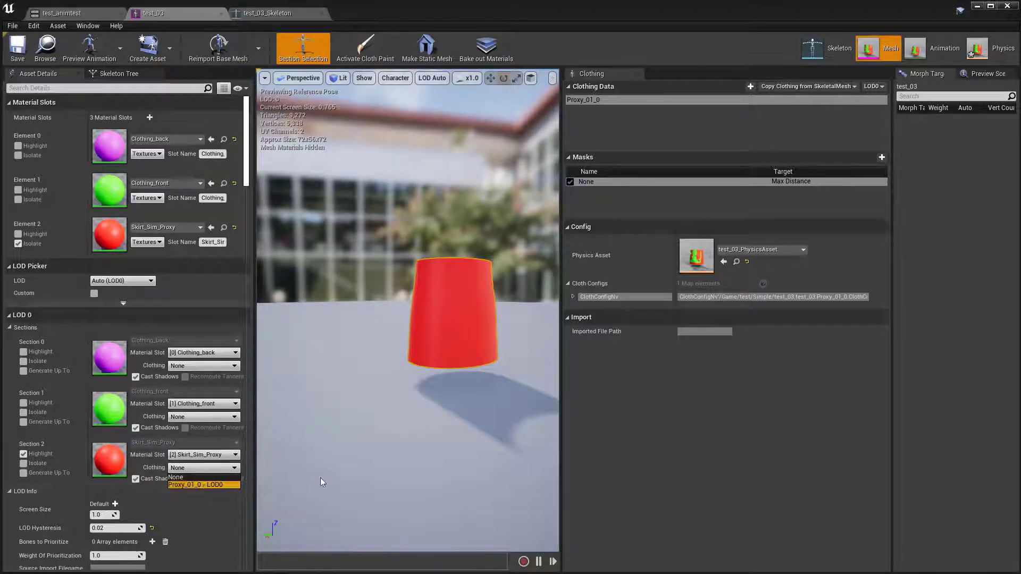
{"action": "left_click", "coordinate": [198, 484]}
{"action": "right_click_drag", "start_coordinate": [424, 358], "coordinate": [500, 365]}
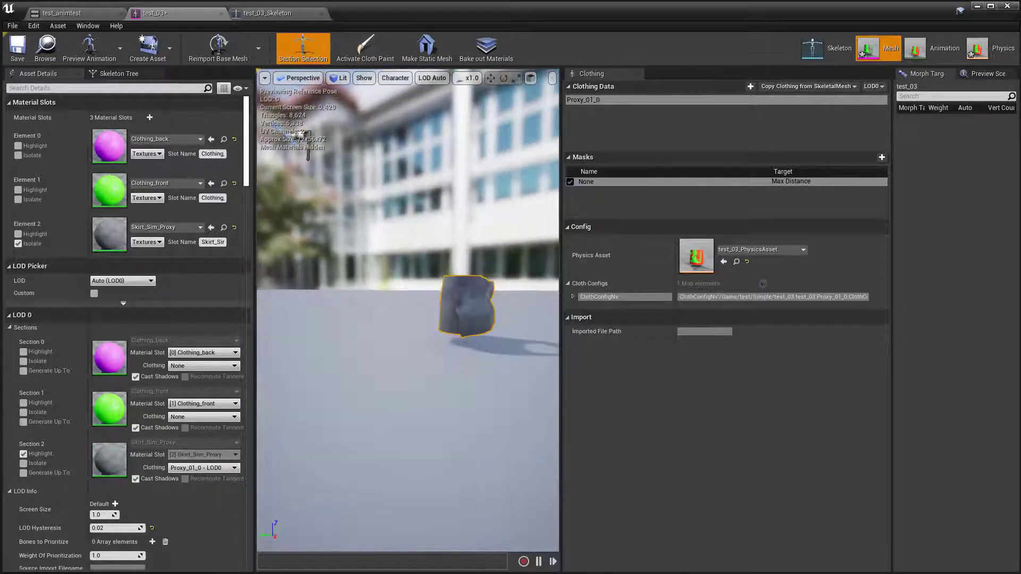
Step: Delete the joint4, joint3 and joint2 physics bodies from test_03_PhysicsAsset, keeping only joint5
{"action": "left_click", "coordinate": [977, 48]}
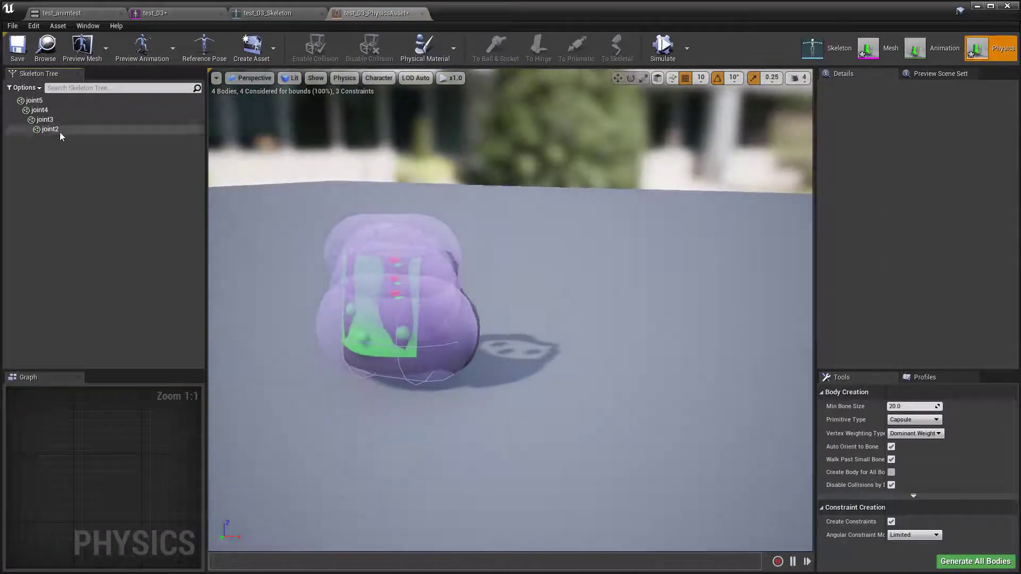
{"action": "left_click", "coordinate": [60, 132]}
{"action": "left_click", "coordinate": [43, 113], "text": "shift"}
{"action": "key", "text": "Delete"}
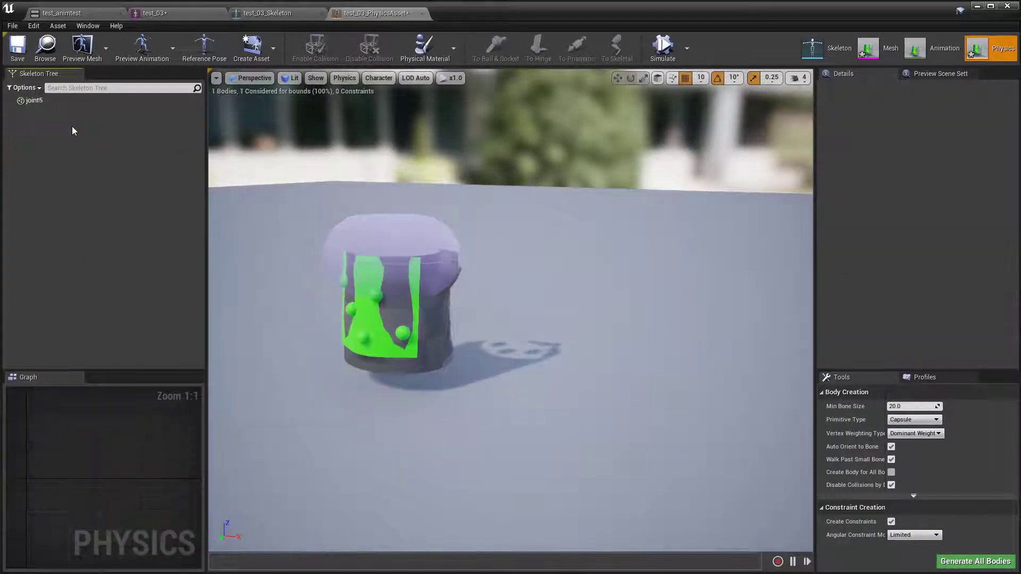
Step: Rotate the joint5 capsule upright, move it down inside the skirt, and save the physics asset
{"action": "left_click", "coordinate": [59, 101]}
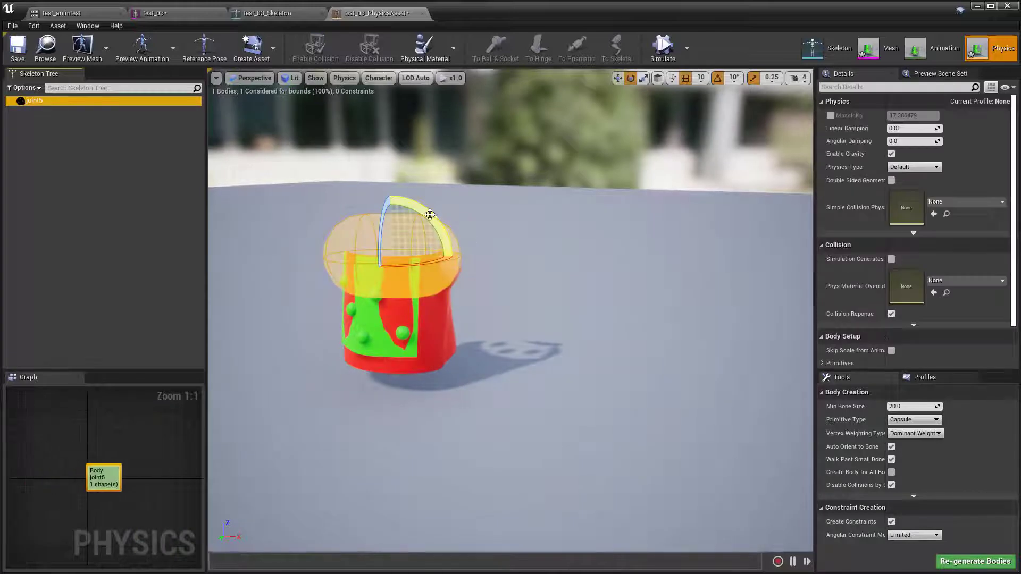
{"action": "left_click_drag", "start_coordinate": [430, 214], "coordinate": [456, 251]}
{"action": "key", "text": "w"}
{"action": "left_click_drag", "start_coordinate": [390, 219], "coordinate": [385, 276]}
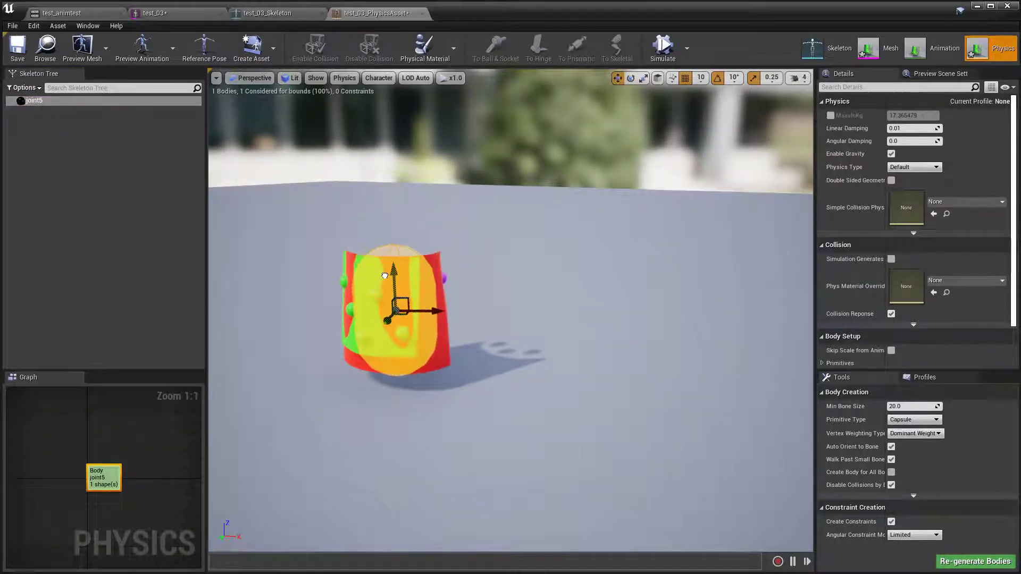
{"action": "left_click", "coordinate": [18, 53]}
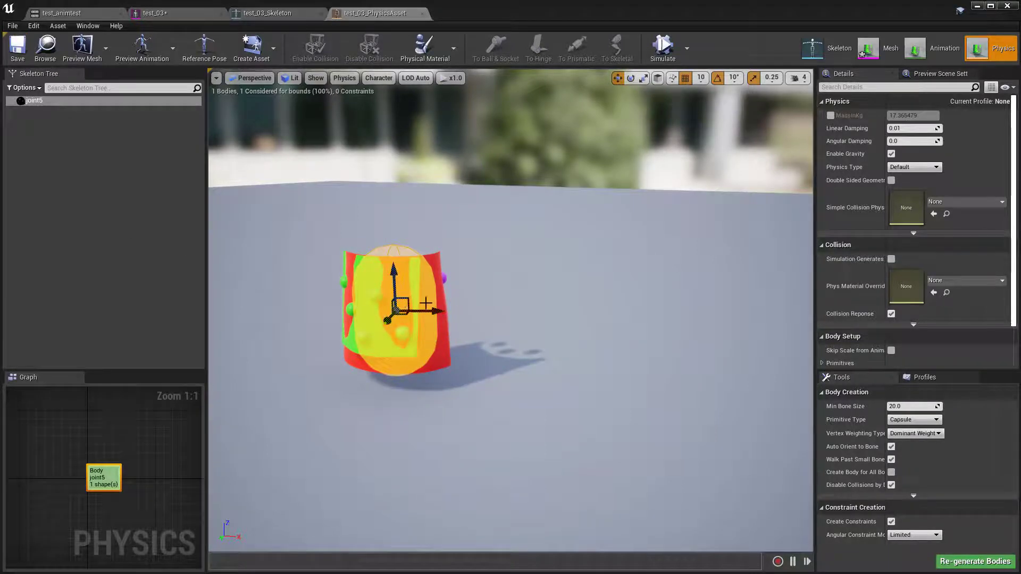
Step: Scale the joint5 capsule down uniformly so it sits well inside the skirt, and save the physics asset
{"action": "right_click_drag", "start_coordinate": [433, 304], "coordinate": [426, 320]}
{"action": "key", "text": "r"}
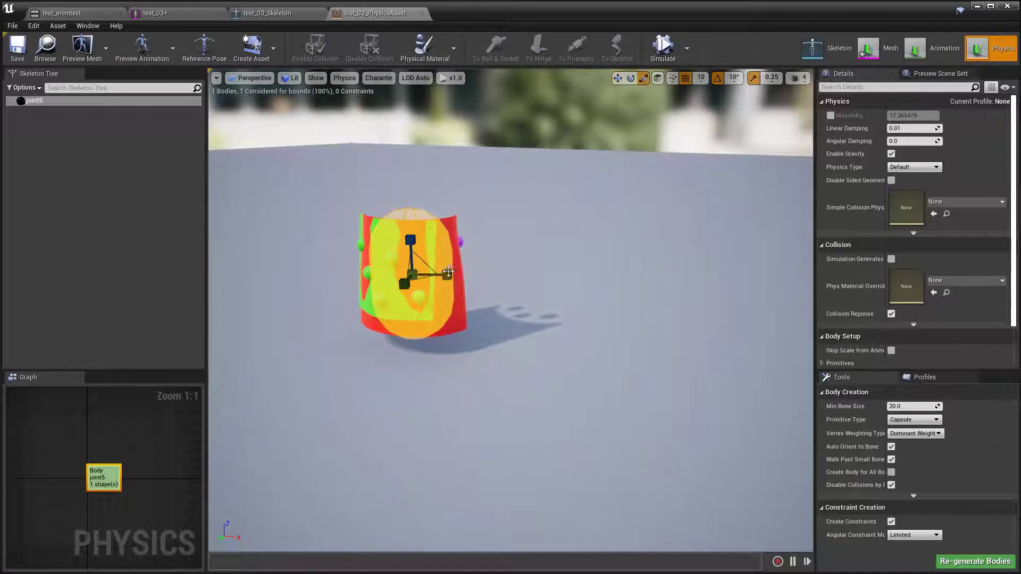
{"action": "left_click_drag", "start_coordinate": [413, 275], "coordinate": [400, 287]}
{"action": "left_click", "coordinate": [18, 47]}
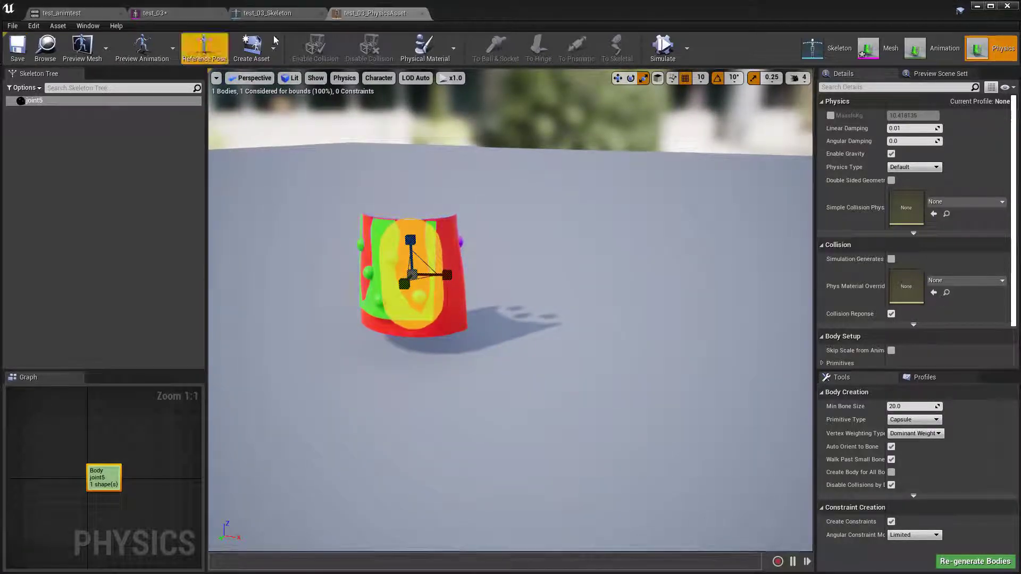
Step: Return to the test_03 mesh, save it, and preview the cloth simulation with a wind strength of about 0.64
{"action": "left_click", "coordinate": [879, 47]}
{"action": "left_click", "coordinate": [17, 47]}
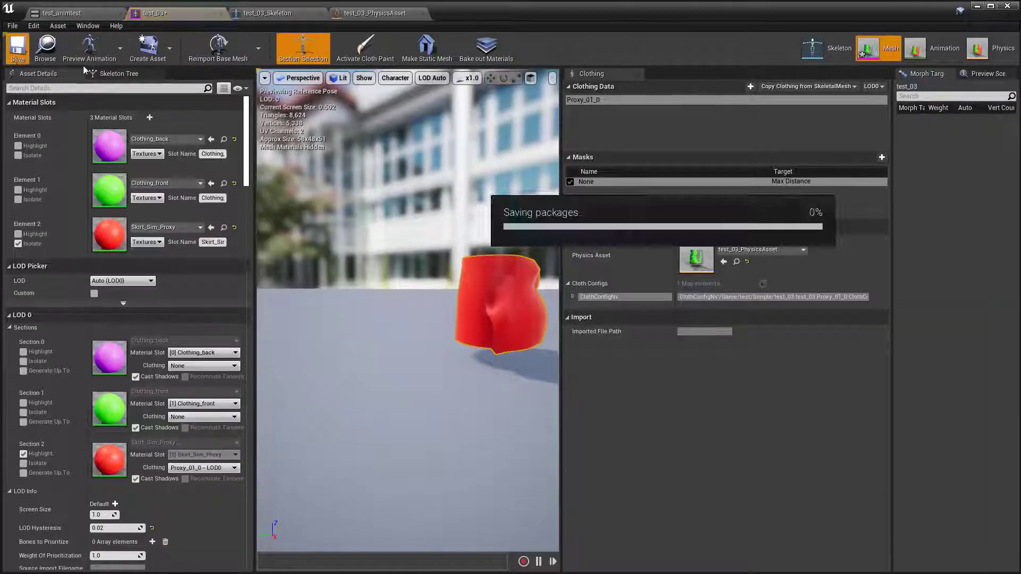
{"action": "left_click", "coordinate": [395, 77]}
{"action": "mouse_move", "coordinate": [410, 134]}
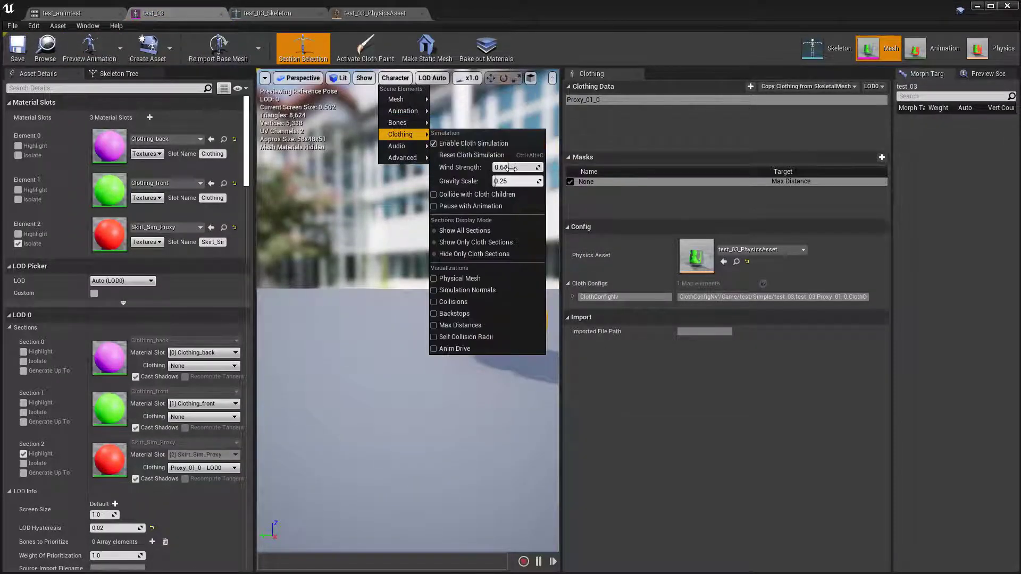
{"action": "left_click", "coordinate": [423, 246]}
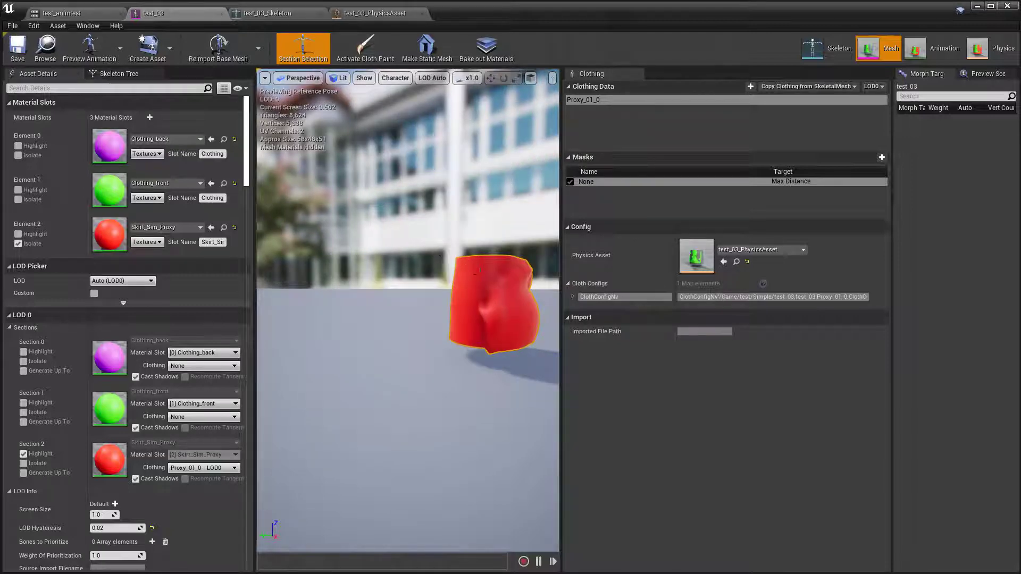
{"action": "left_click_drag", "start_coordinate": [476, 272], "coordinate": [478, 250]}
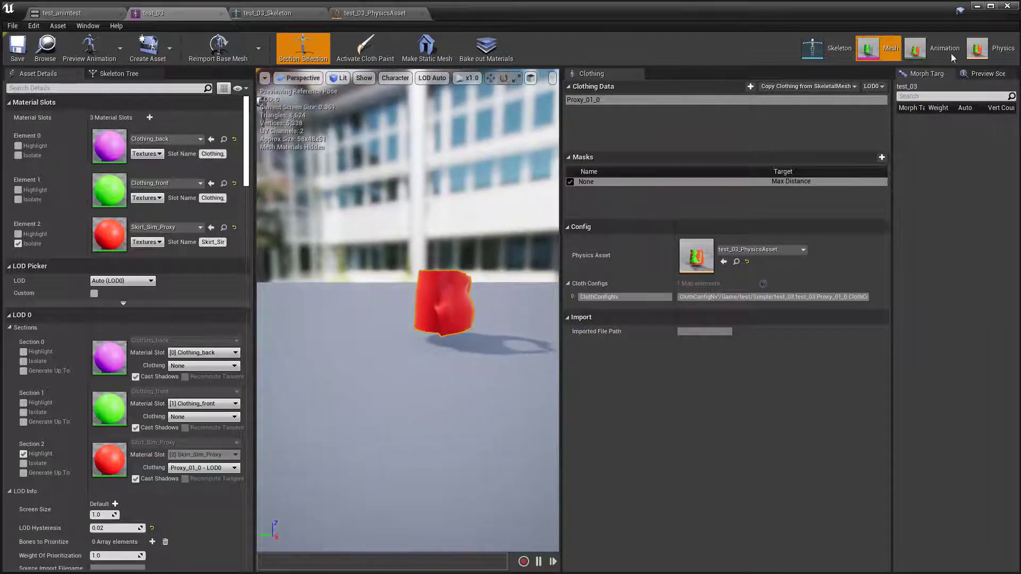
Step: Close the mesh editor and open the test_animtest animation to examine the cloth simulation in motion
{"action": "left_click", "coordinate": [1008, 6]}
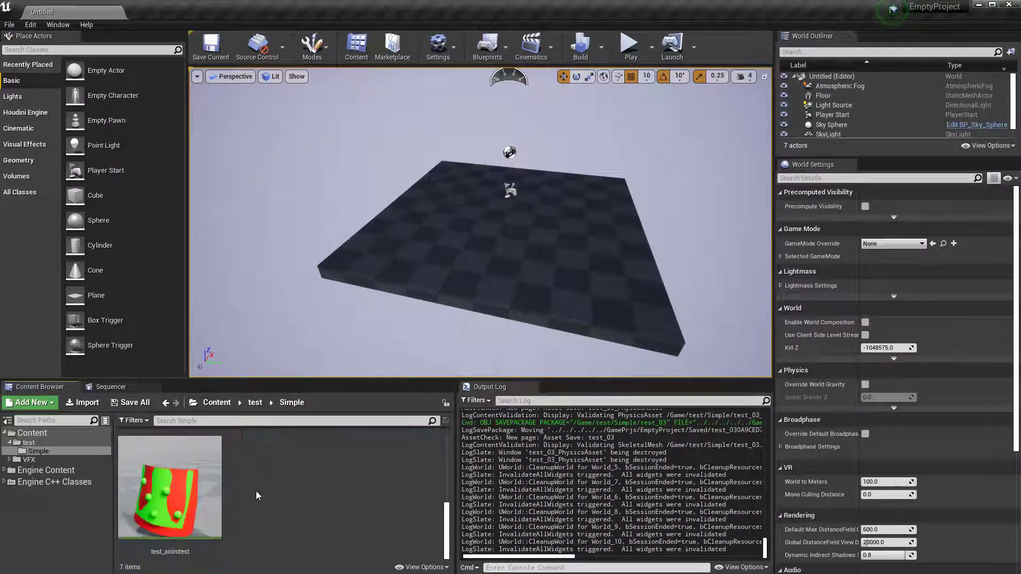
{"action": "double_click", "coordinate": [218, 493]}
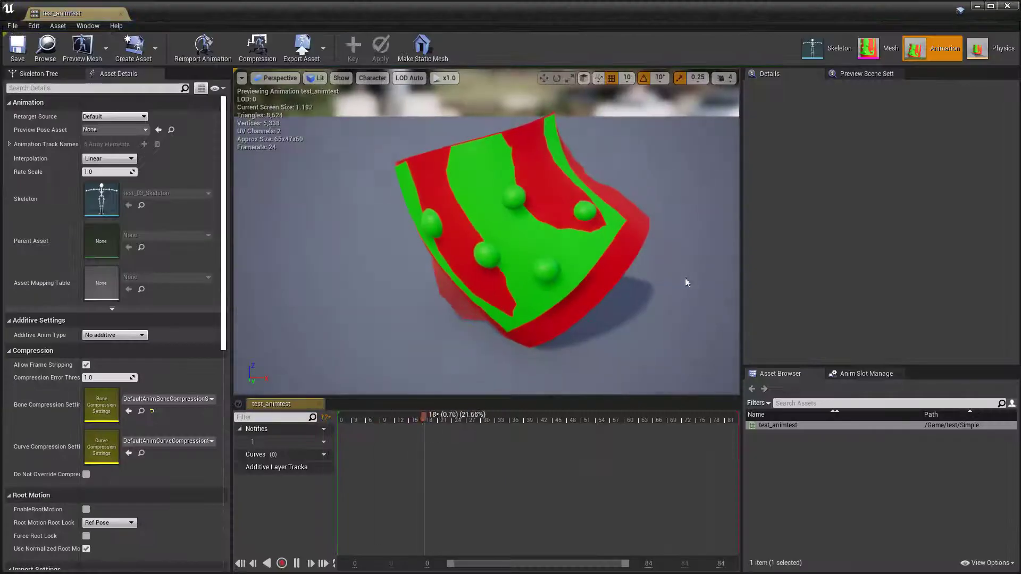
{"action": "left_click_drag", "start_coordinate": [662, 248], "coordinate": [474, 260]}
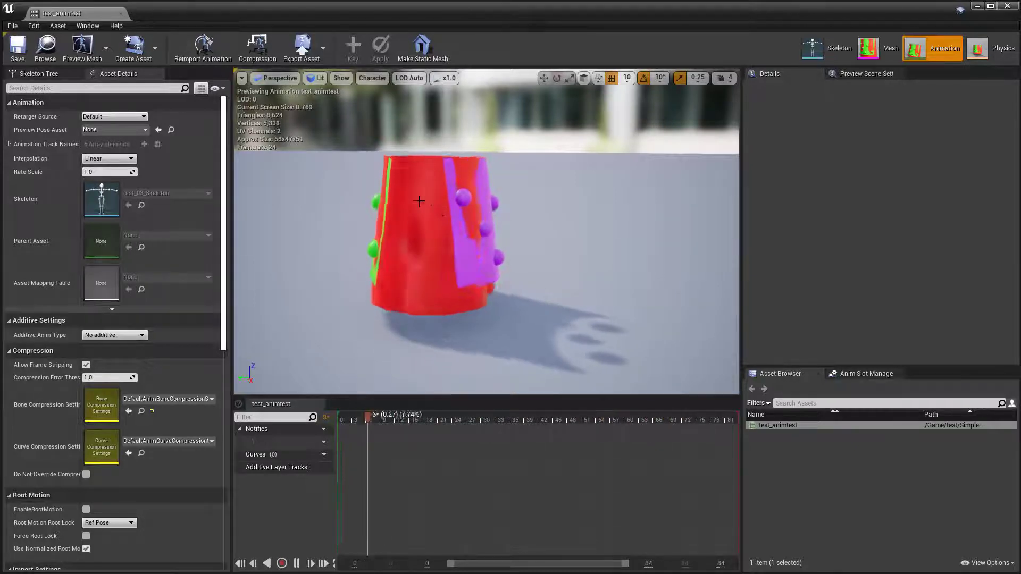
Step: Open the test_03 mesh again and set the Skirt_Sim_Proxy section's clothing to None
{"action": "left_click", "coordinate": [878, 48]}
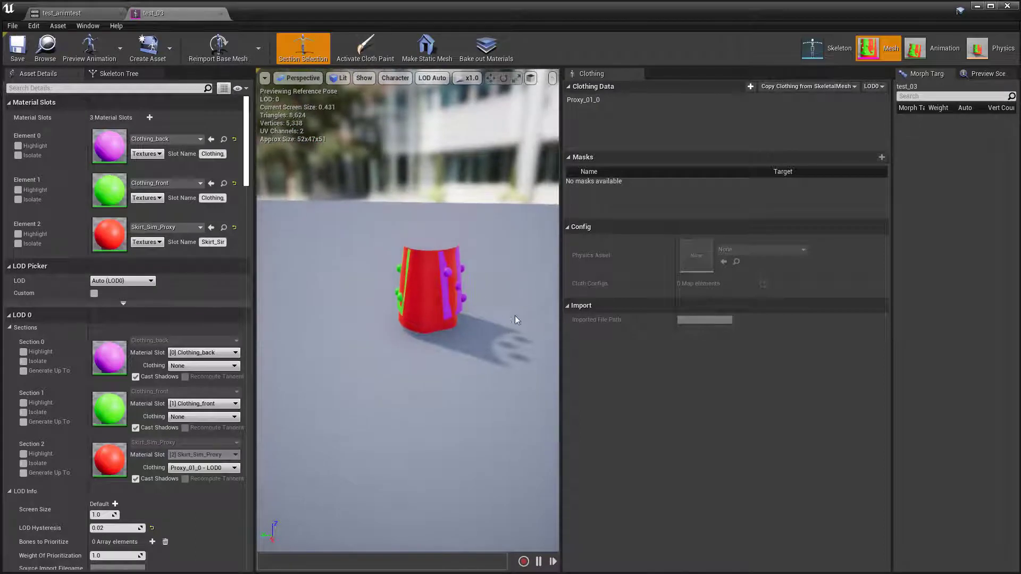
{"action": "left_click", "coordinate": [481, 320]}
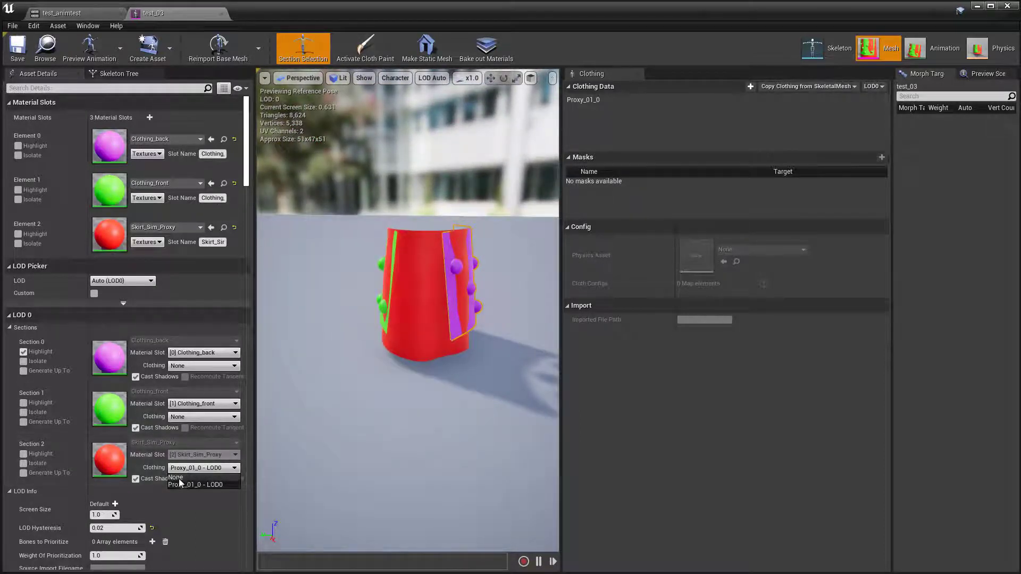
{"action": "left_click", "coordinate": [179, 478]}
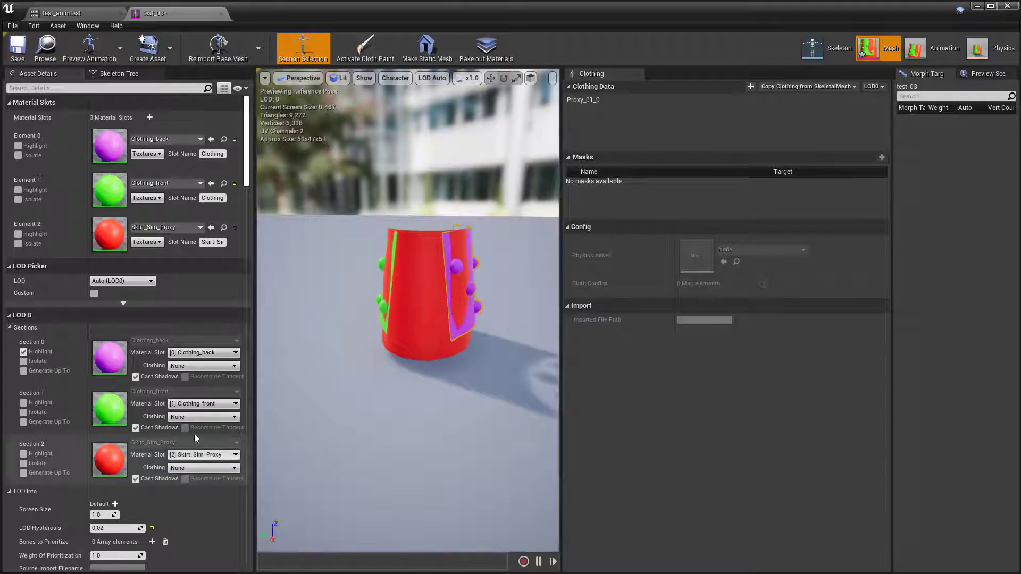
Step: Assign the Proxy_01_0 - LOD0 clothing data to the Clothing_back section and view the skirt's back
{"action": "left_click", "coordinate": [189, 366]}
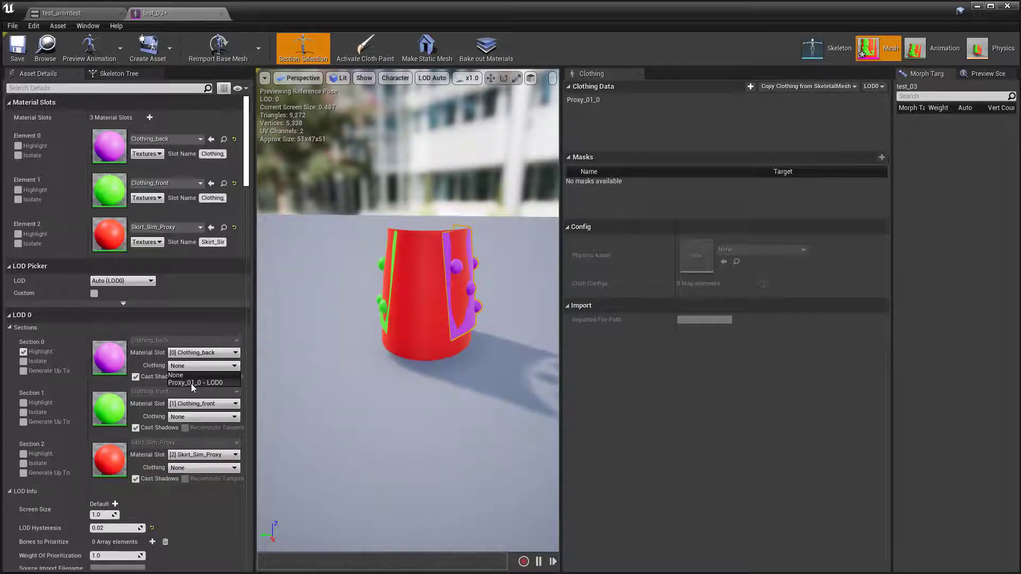
{"action": "left_click", "coordinate": [190, 383]}
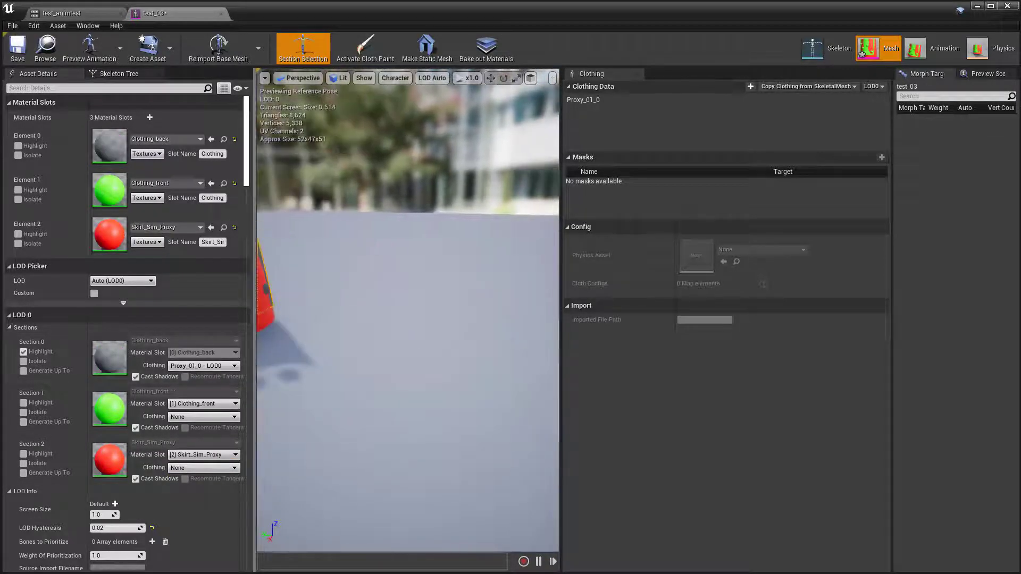
{"action": "right_click_drag", "start_coordinate": [462, 302], "coordinate": [470, 282]}
{"action": "right_click_drag", "start_coordinate": [445, 321], "coordinate": [426, 352]}
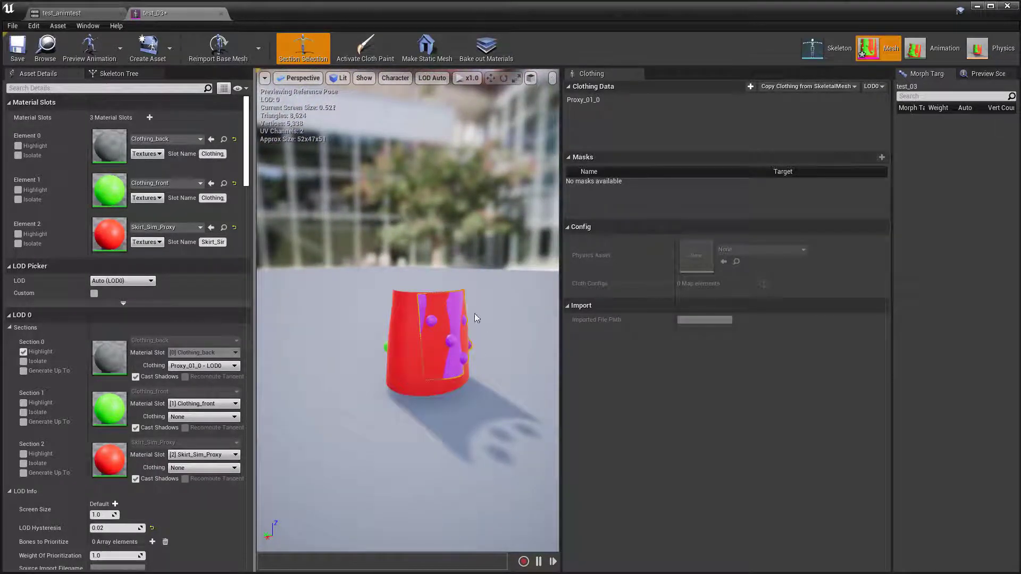
Step: Increase the preview wind strength for the cloth simulation and examine how the Clothing_back piece moves up close
{"action": "left_click", "coordinate": [394, 79]}
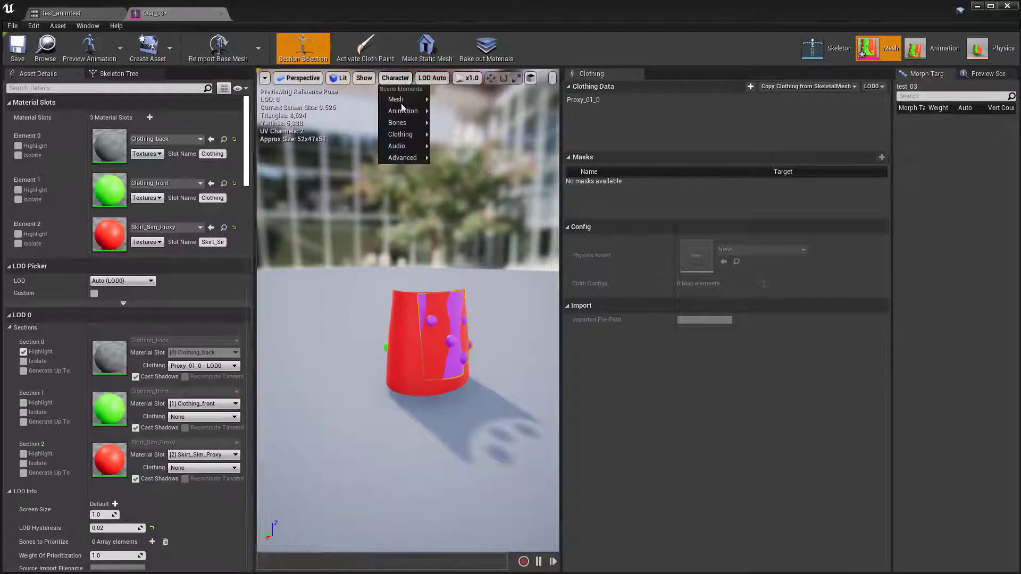
{"action": "mouse_move", "coordinate": [407, 135]}
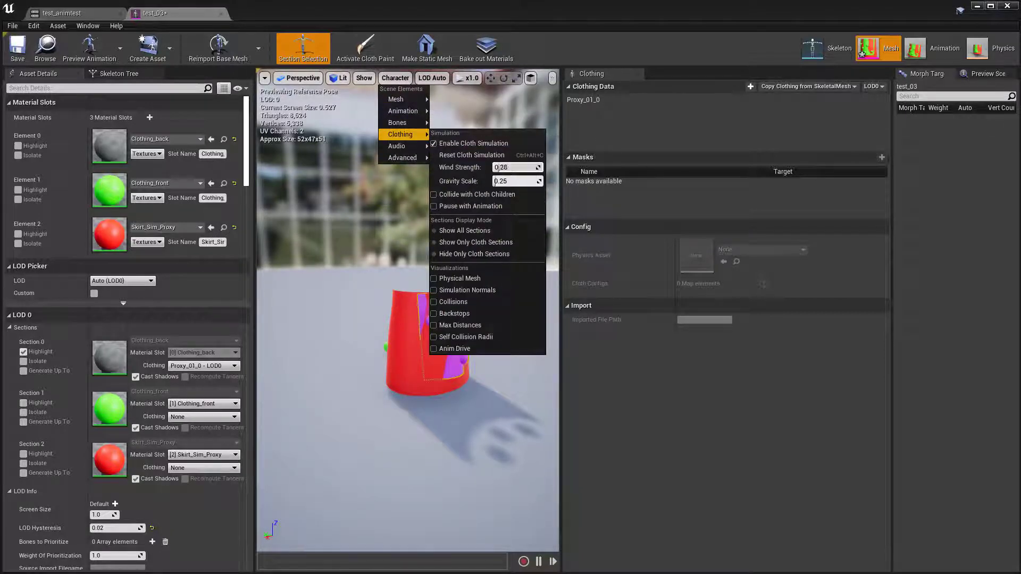
{"action": "left_click_drag", "start_coordinate": [496, 167], "coordinate": [525, 167]}
{"action": "right_click_drag", "start_coordinate": [412, 321], "coordinate": [421, 325]}
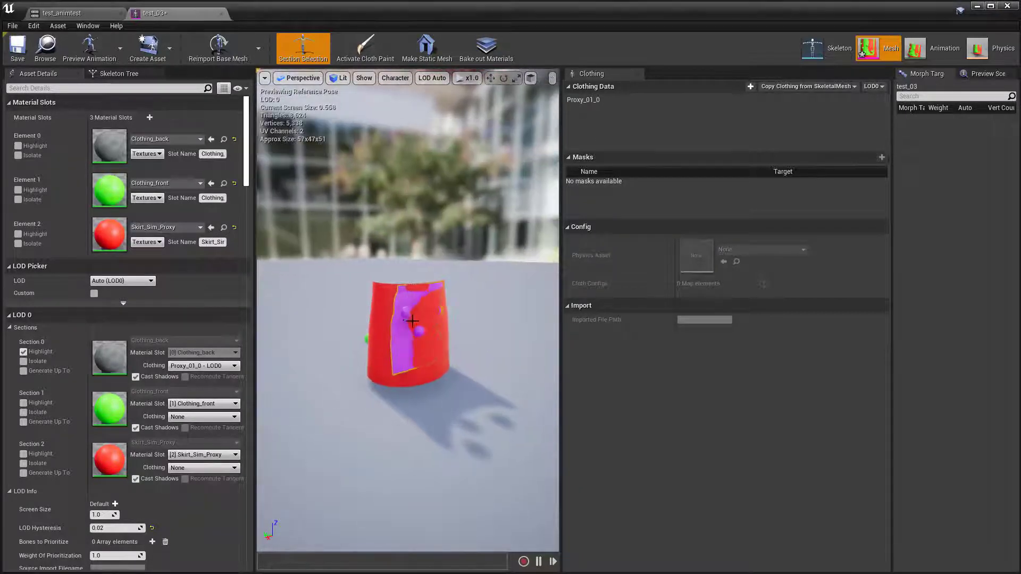
{"action": "scroll", "coordinate": [408, 314], "scroll_direction": "up", "scroll_amount": 6}
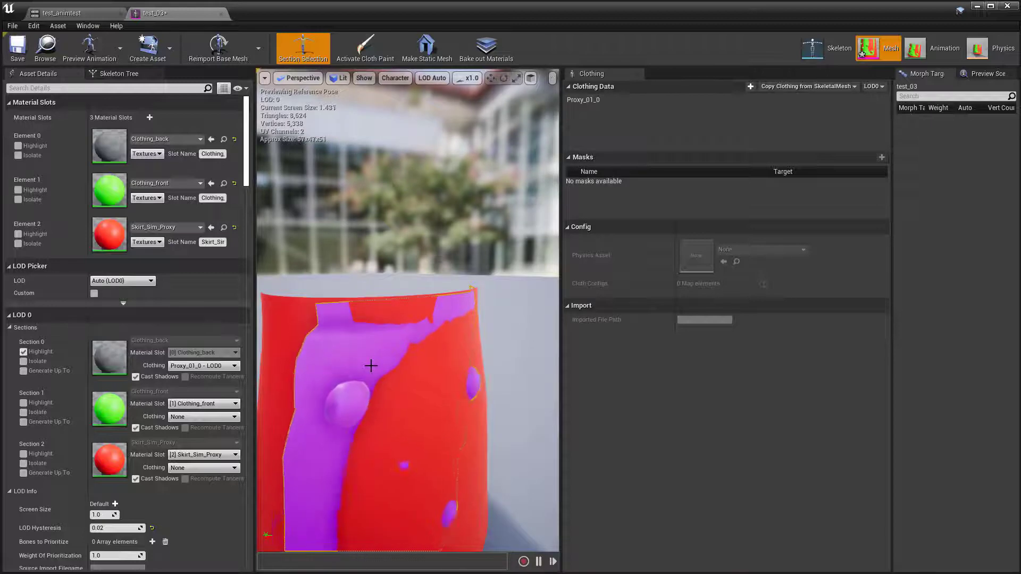
{"action": "right_click_drag", "start_coordinate": [370, 365], "coordinate": [362, 420]}
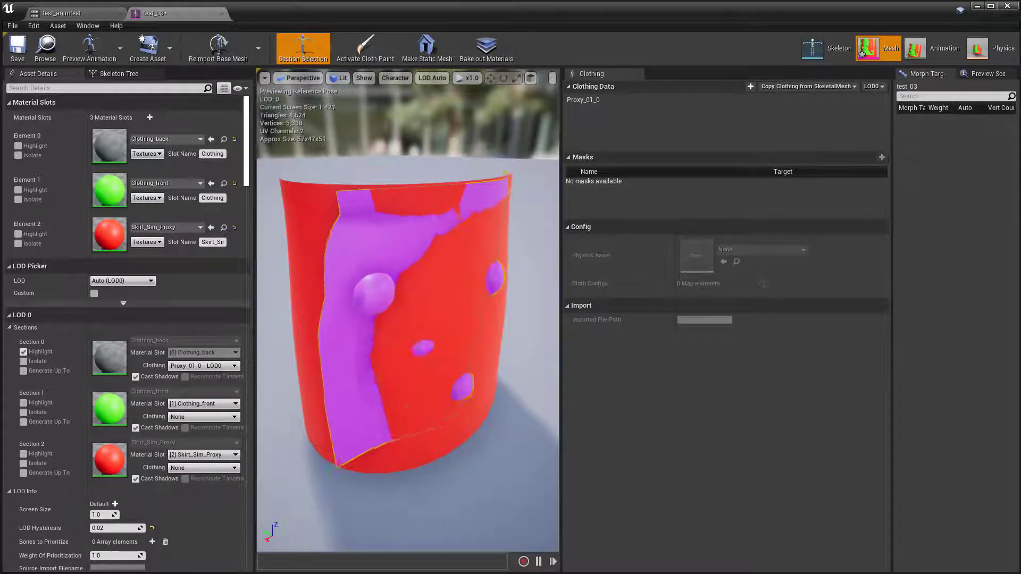
{"action": "right_click_drag", "start_coordinate": [370, 366], "coordinate": [292, 354]}
{"action": "left_click", "coordinate": [214, 417]}
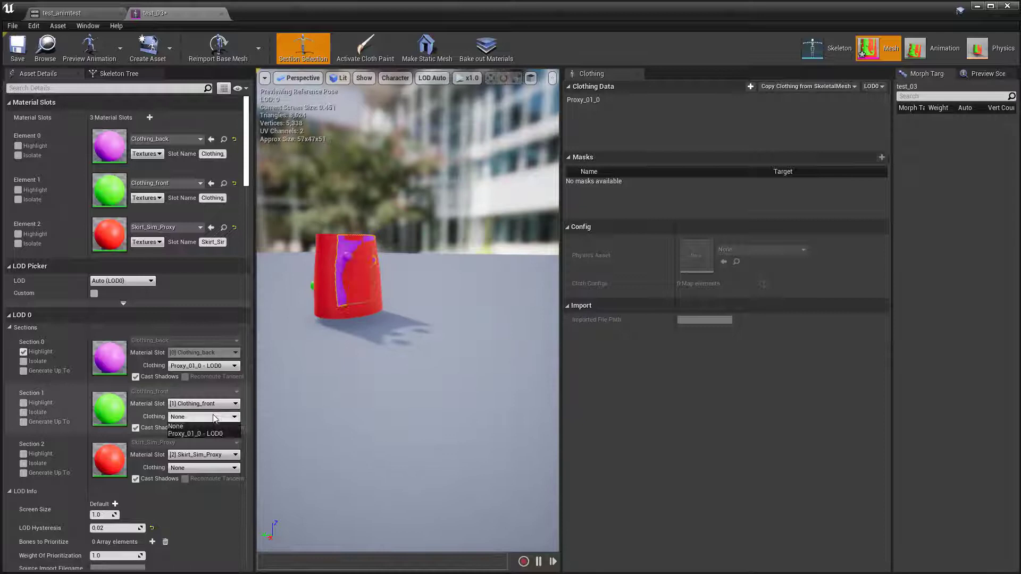
{"action": "left_click", "coordinate": [186, 434]}
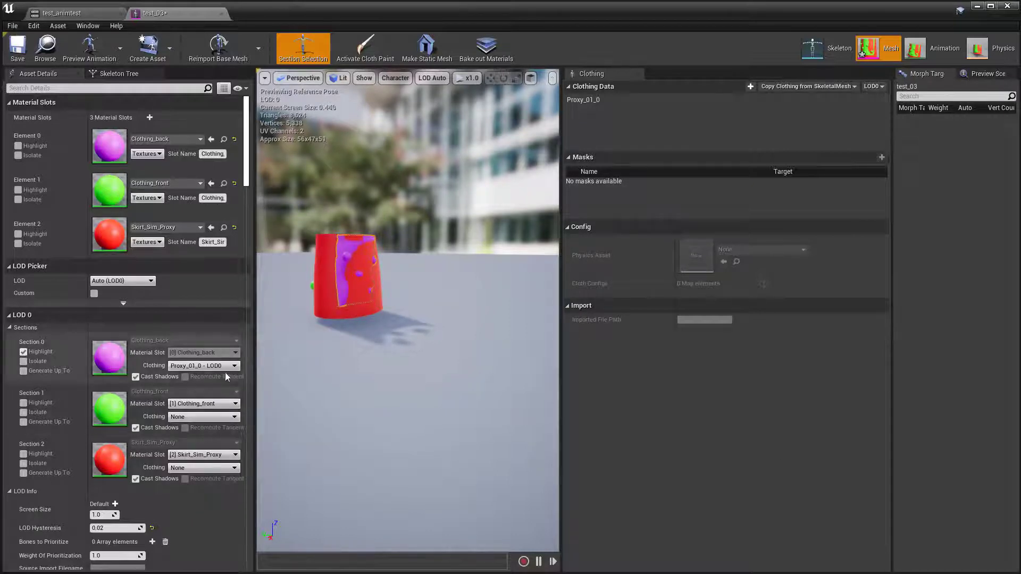
{"action": "left_click", "coordinate": [206, 420]}
{"action": "left_click", "coordinate": [205, 420]}
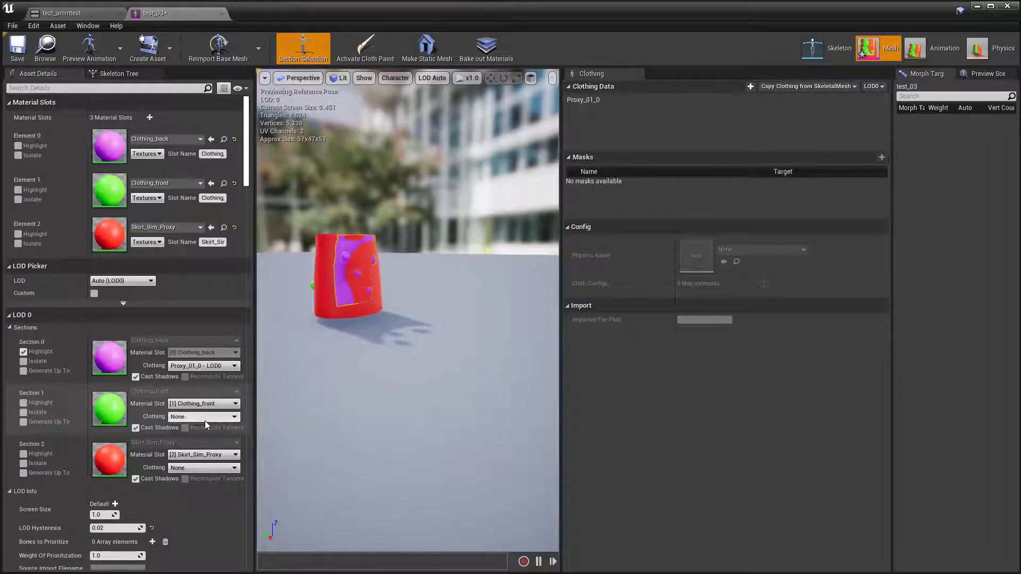
Step: Create clothing data named Proxy_02 from the red proxy section, Section 2, using test_03_PhysicsAsset for collision
{"action": "left_click_drag", "start_coordinate": [402, 314], "coordinate": [500, 335], "text": "alt"}
{"action": "scroll", "coordinate": [407, 278], "scroll_direction": "up", "scroll_amount": 5}
{"action": "scroll", "coordinate": [406, 279], "scroll_direction": "down", "scroll_amount": 4}
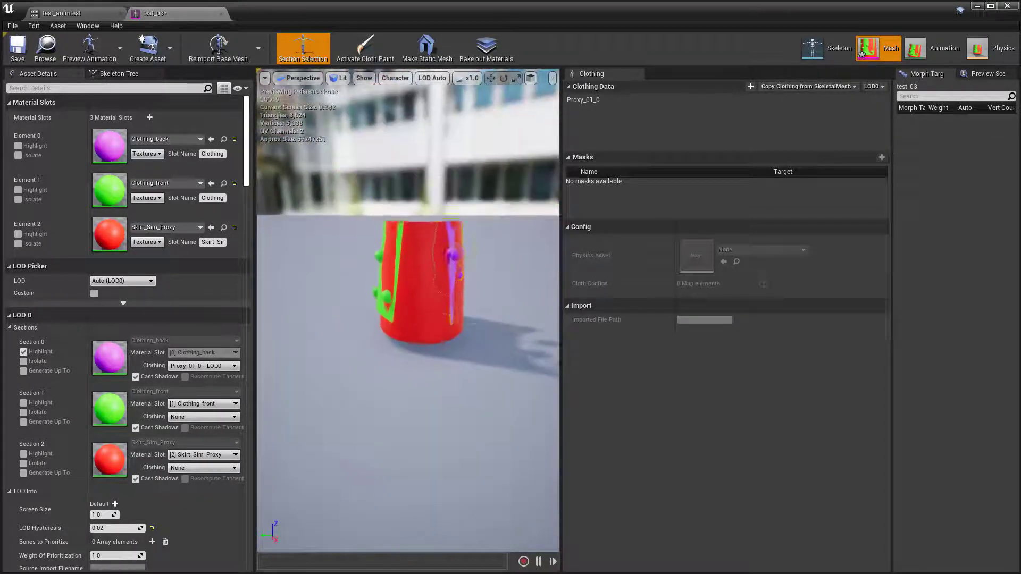
{"action": "scroll", "coordinate": [407, 279], "scroll_direction": "up", "scroll_amount": 1}
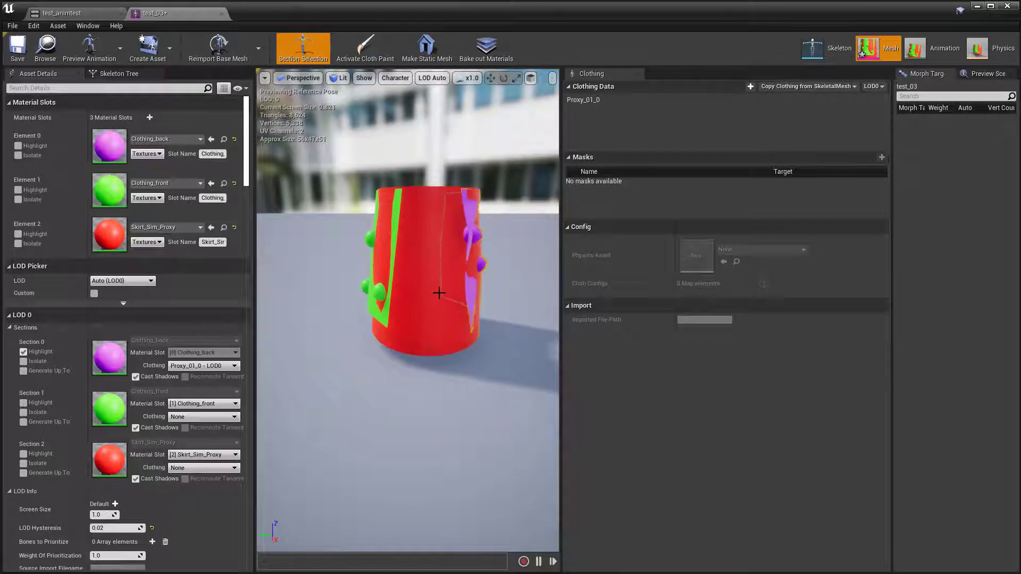
{"action": "right_click", "coordinate": [430, 224]}
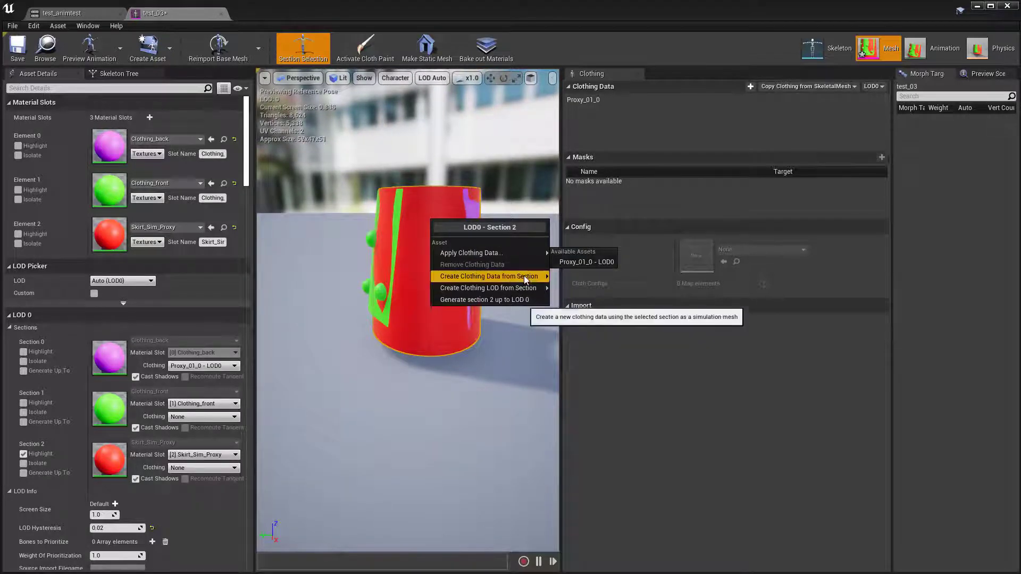
{"action": "mouse_move", "coordinate": [524, 276]}
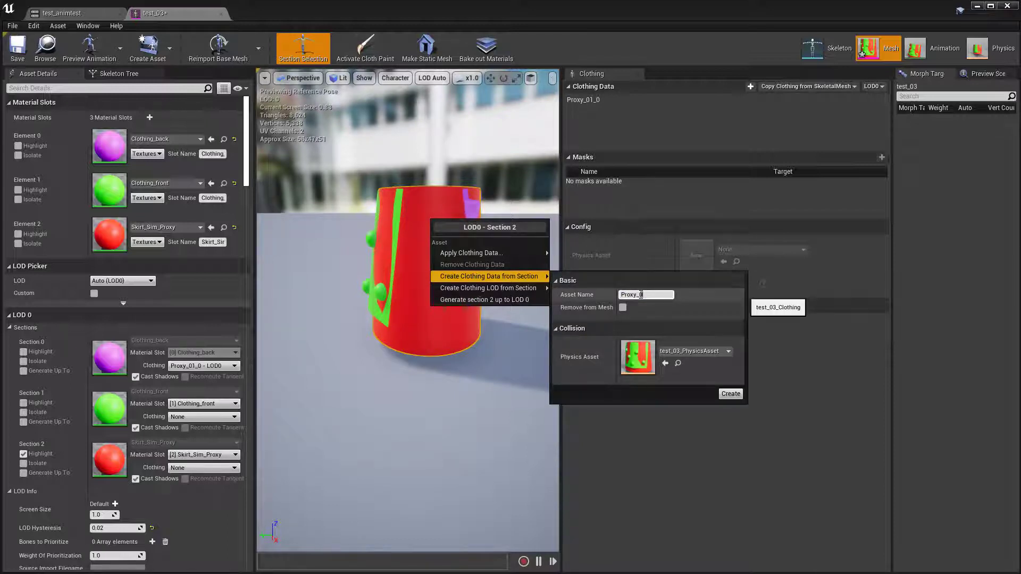
{"action": "left_click", "coordinate": [731, 394]}
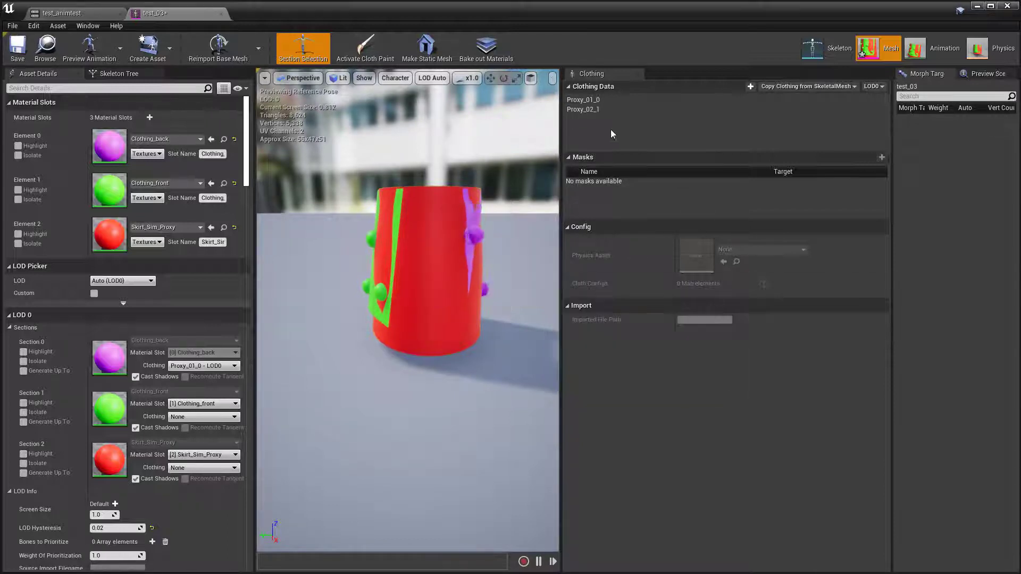
Step: Isolate the Skirt_Sim_Proxy material and paint Proxy_02_1's Max Distance at 100 over the lower part of the skirt
{"action": "left_click", "coordinate": [605, 108]}
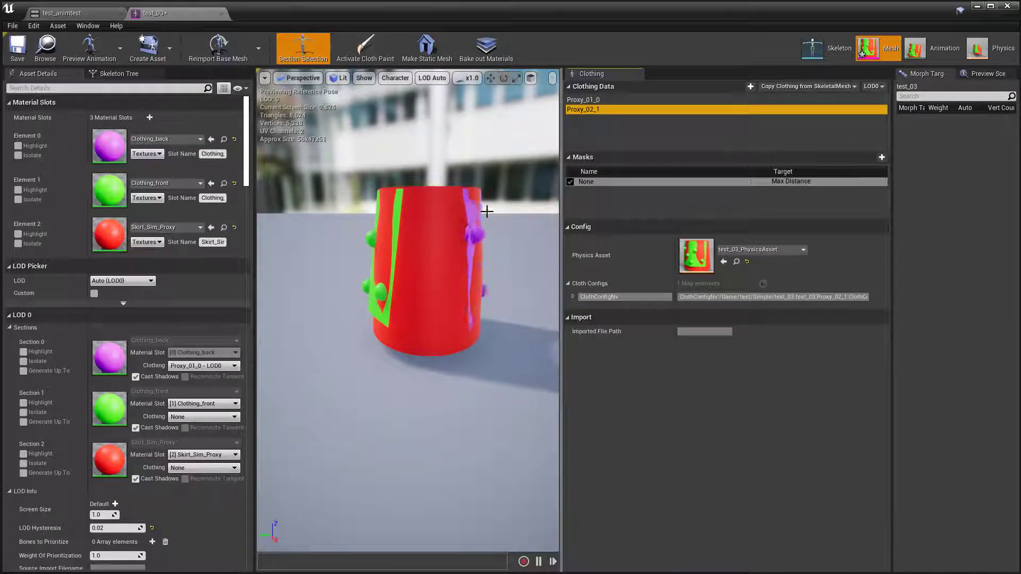
{"action": "left_click", "coordinate": [366, 47]}
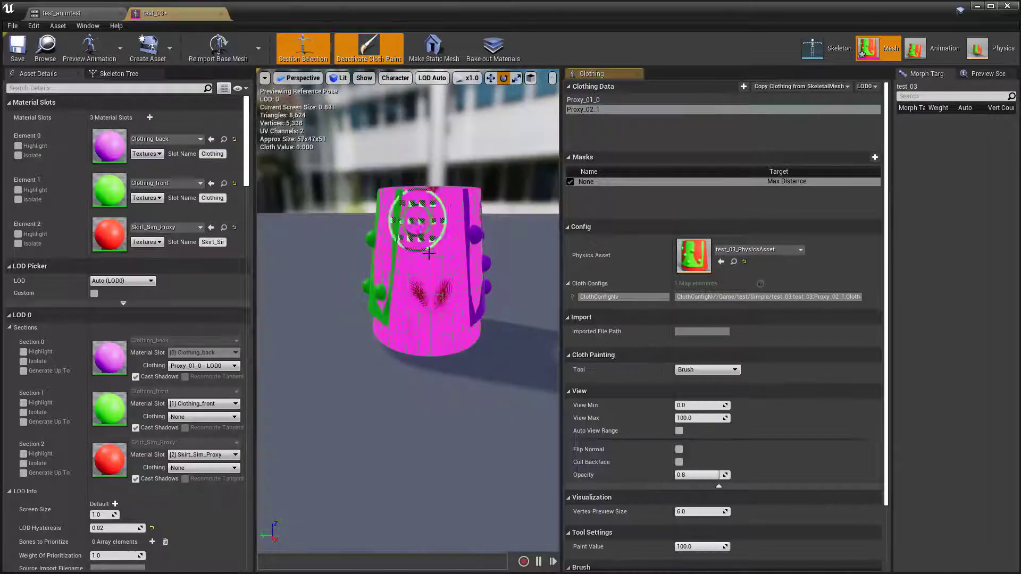
{"action": "right_click_drag", "start_coordinate": [381, 296], "coordinate": [430, 279]}
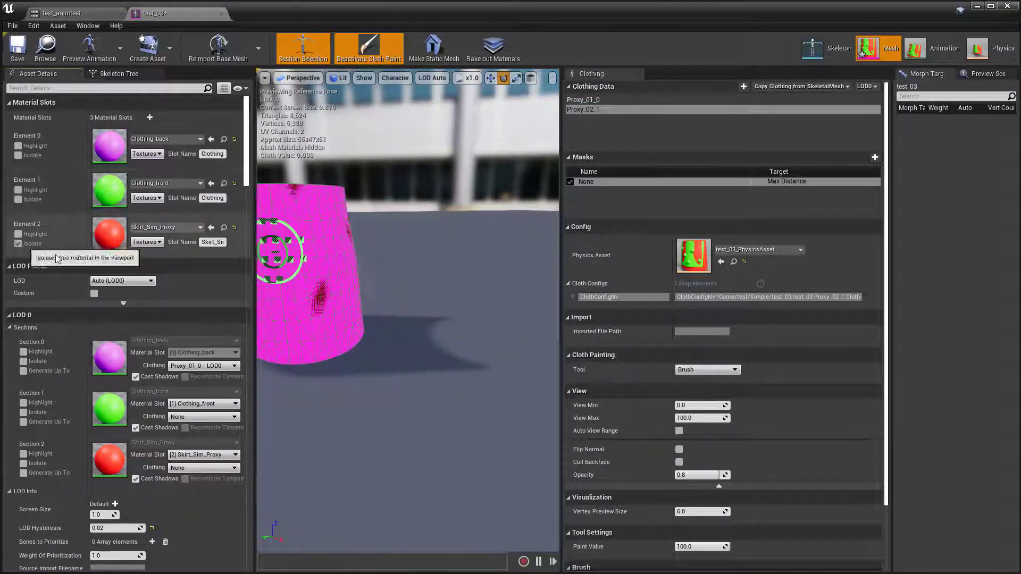
{"action": "left_click", "coordinate": [18, 243]}
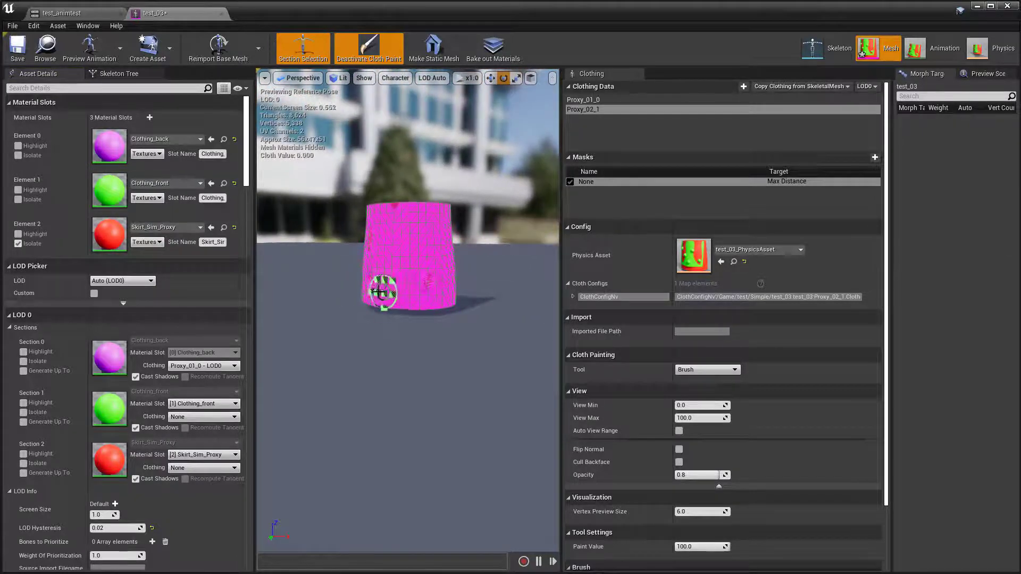
{"action": "mouse_move", "coordinate": [379, 292]}
{"action": "left_mouse_down"}
{"action": "mouse_move", "coordinate": [416, 290]}
{"action": "mouse_move", "coordinate": [401, 271]}
{"action": "left_mouse_up"}
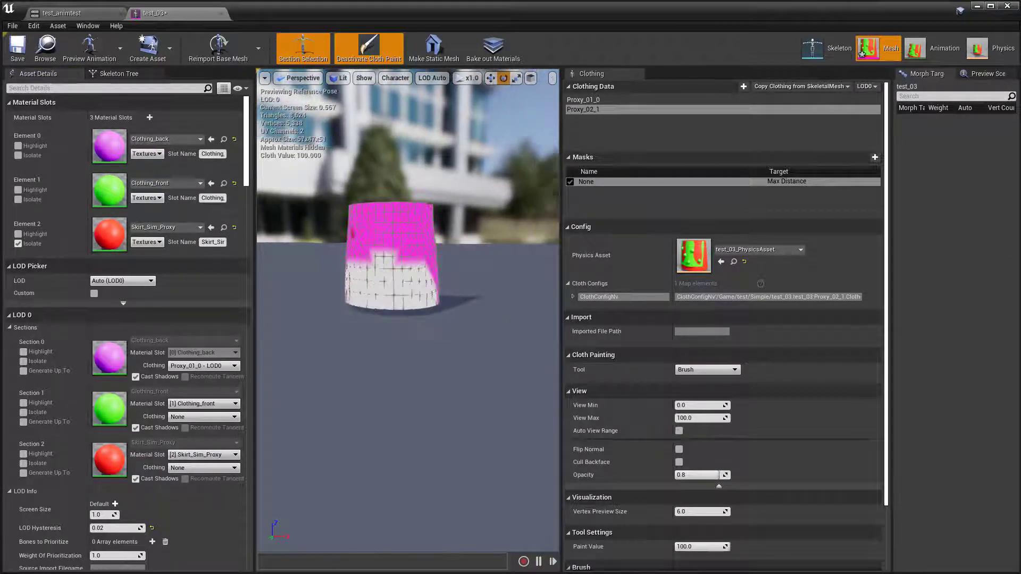
{"action": "right_click_drag", "start_coordinate": [439, 301], "coordinate": [348, 299]}
{"action": "mouse_move", "coordinate": [348, 300]}
{"action": "left_mouse_down"}
{"action": "mouse_move", "coordinate": [308, 324]}
{"action": "mouse_move", "coordinate": [345, 292]}
{"action": "left_mouse_up"}
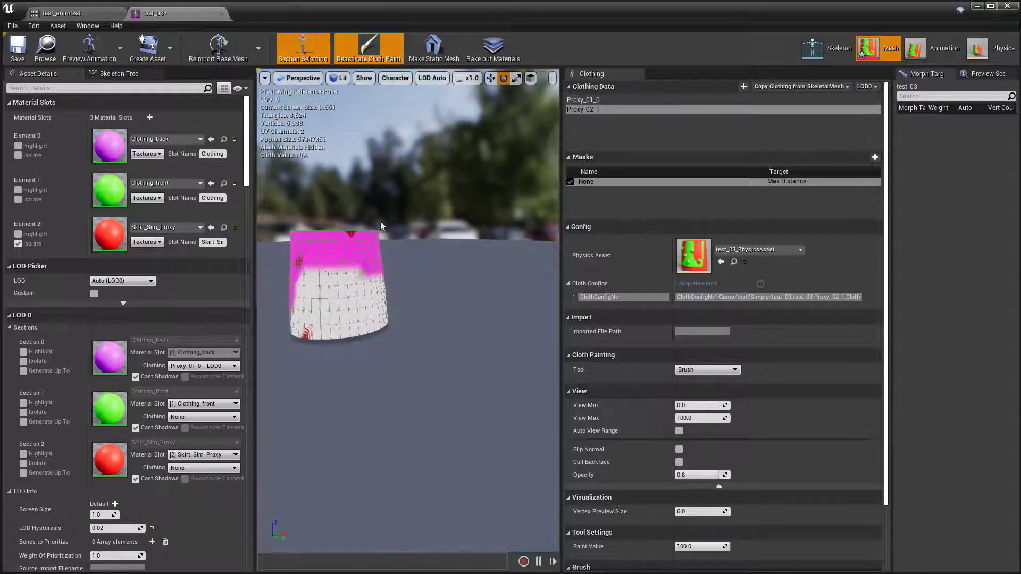
Step: Smooth the painted Max Distance transition on the skirt with a strength of 0.2 and end cloth painting
{"action": "left_click", "coordinate": [708, 370]}
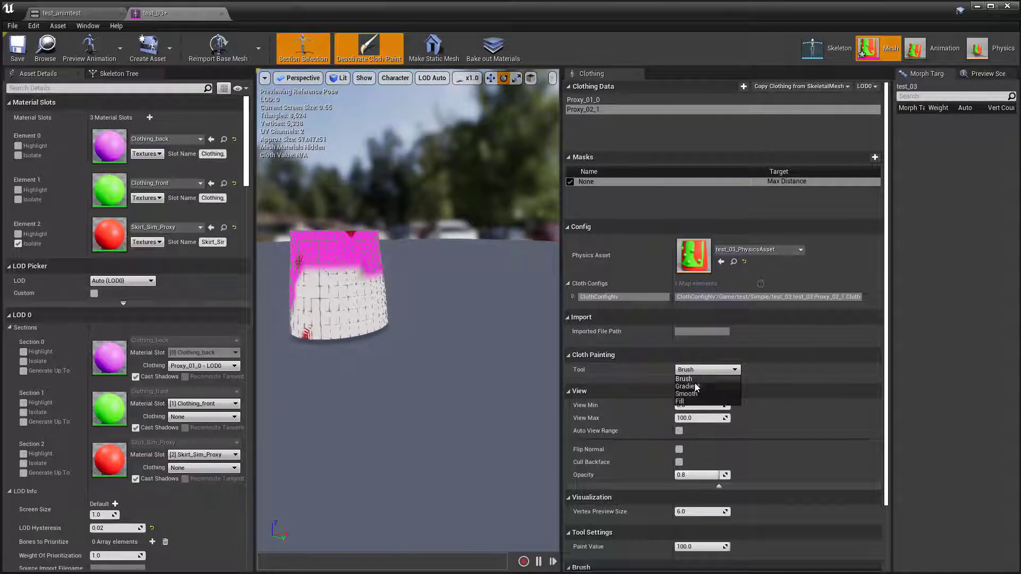
{"action": "left_click", "coordinate": [688, 392]}
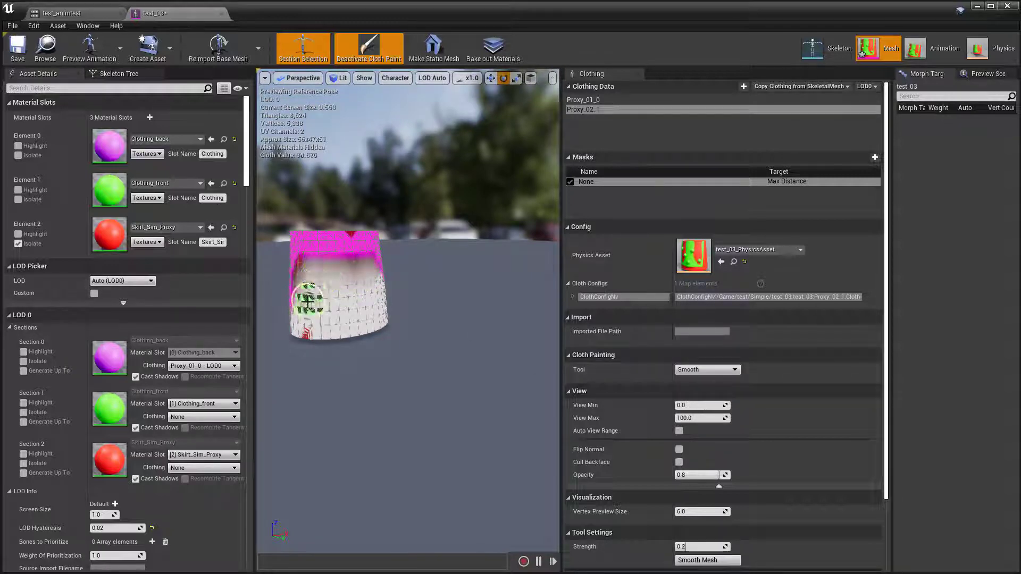
{"action": "mouse_move", "coordinate": [366, 259]}
{"action": "left_mouse_down", "text": "alt"}
{"action": "mouse_move", "coordinate": [388, 278]}
{"action": "mouse_move", "coordinate": [351, 287]}
{"action": "mouse_move", "coordinate": [351, 266]}
{"action": "mouse_move", "coordinate": [358, 273]}
{"action": "left_mouse_up", "text": "alt"}
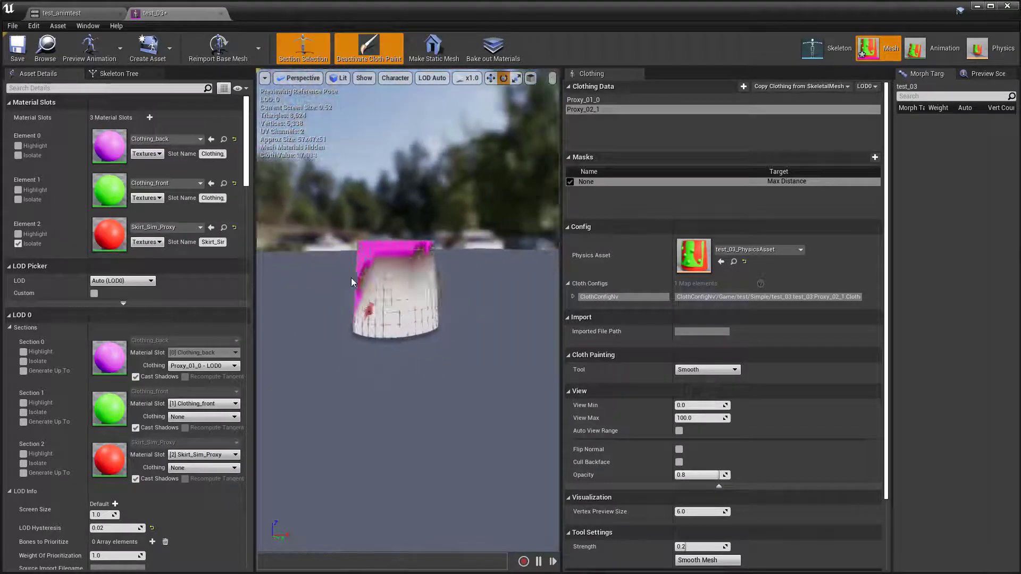
{"action": "left_click", "coordinate": [346, 52]}
Step: Assign the Proxy_02_1 - LOD0 clothing data to the Clothing_front section and stop isolating the Skirt_Sim_Proxy material
{"action": "left_click_drag", "start_coordinate": [311, 416], "coordinate": [272, 407]}
{"action": "left_click", "coordinate": [198, 417]}
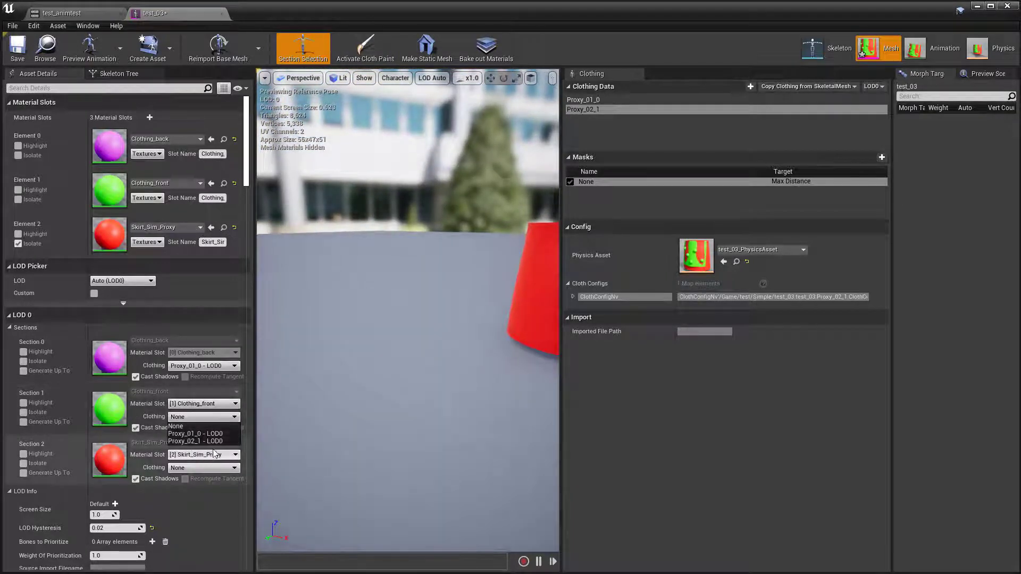
{"action": "left_click", "coordinate": [198, 441]}
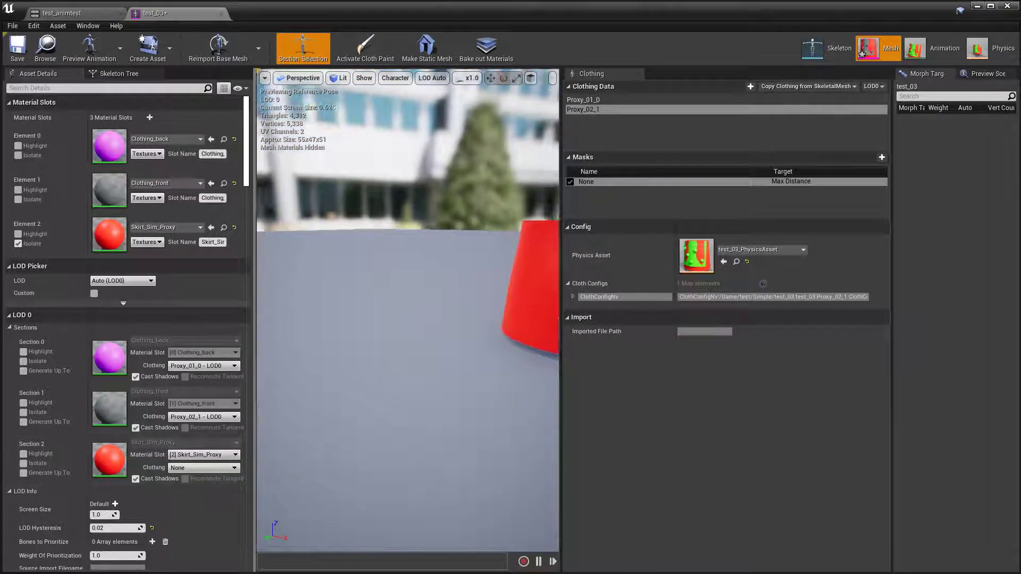
{"action": "left_click", "coordinate": [18, 244]}
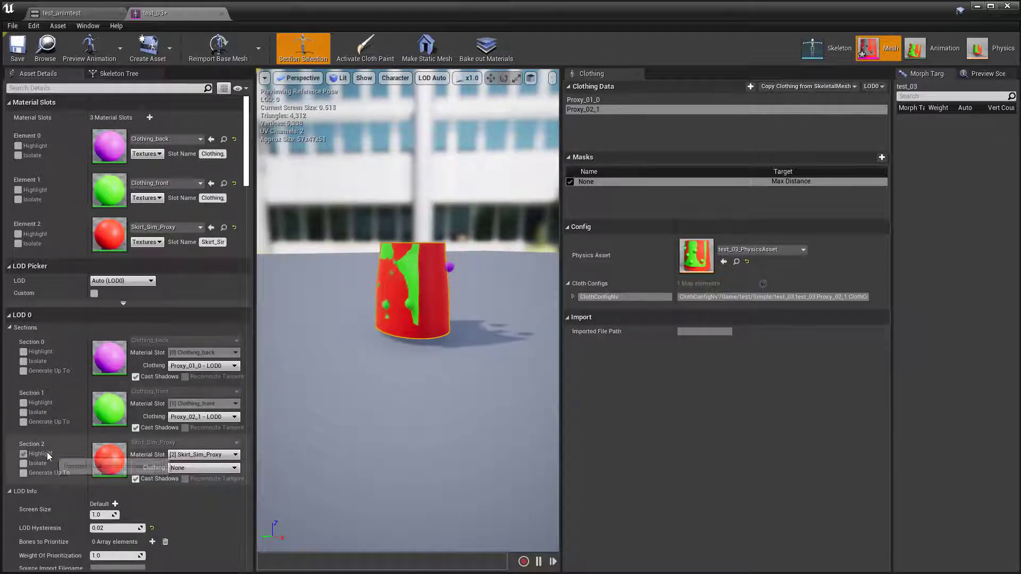
Step: Disable the Skirt_Sim_Proxy section, Section 2, and view the simulated front and back pieces from several sides
{"action": "right_click", "coordinate": [64, 445]}
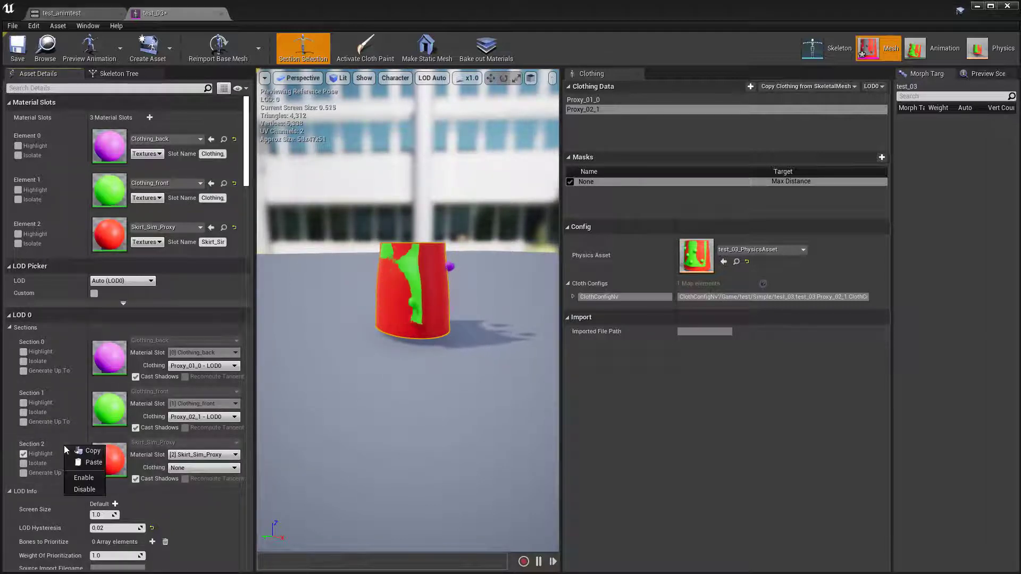
{"action": "left_click", "coordinate": [94, 490]}
{"action": "right_click_drag", "start_coordinate": [408, 309], "coordinate": [532, 272]}
{"action": "mouse_move", "coordinate": [365, 347]}
{"action": "right_mouse_down"}
{"action": "mouse_move", "coordinate": [325, 367]}
{"action": "mouse_move", "coordinate": [319, 415]}
{"action": "mouse_move", "coordinate": [365, 347]}
{"action": "right_mouse_up"}
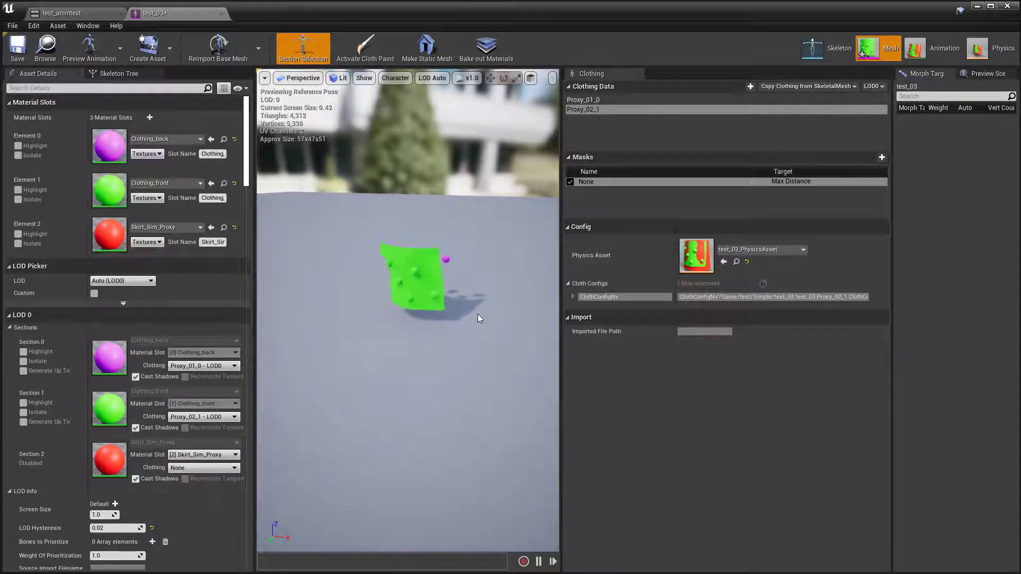
{"action": "right_click_drag", "start_coordinate": [477, 318], "coordinate": [478, 317]}
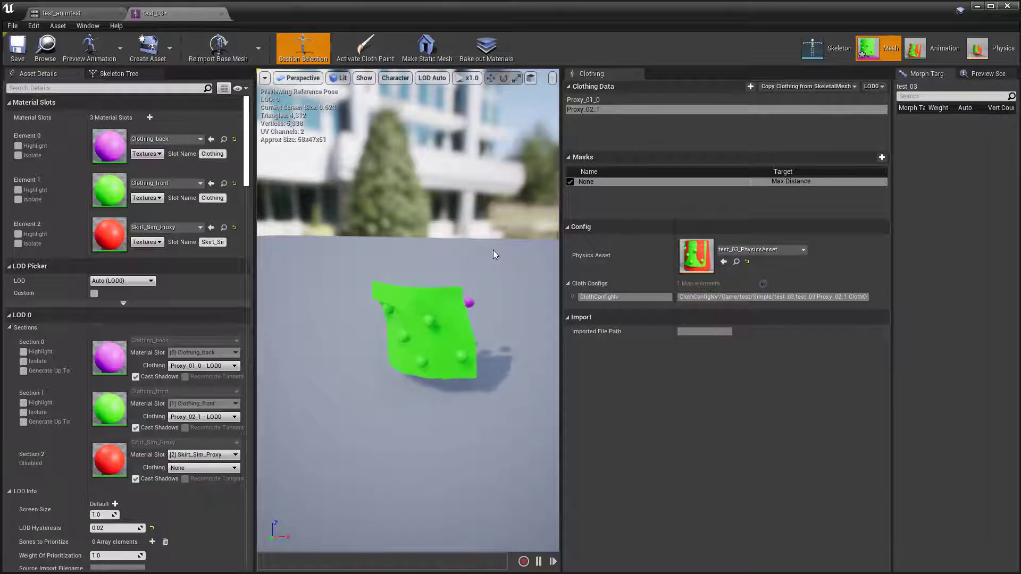
{"action": "right_click_drag", "start_coordinate": [410, 294], "coordinate": [272, 303]}
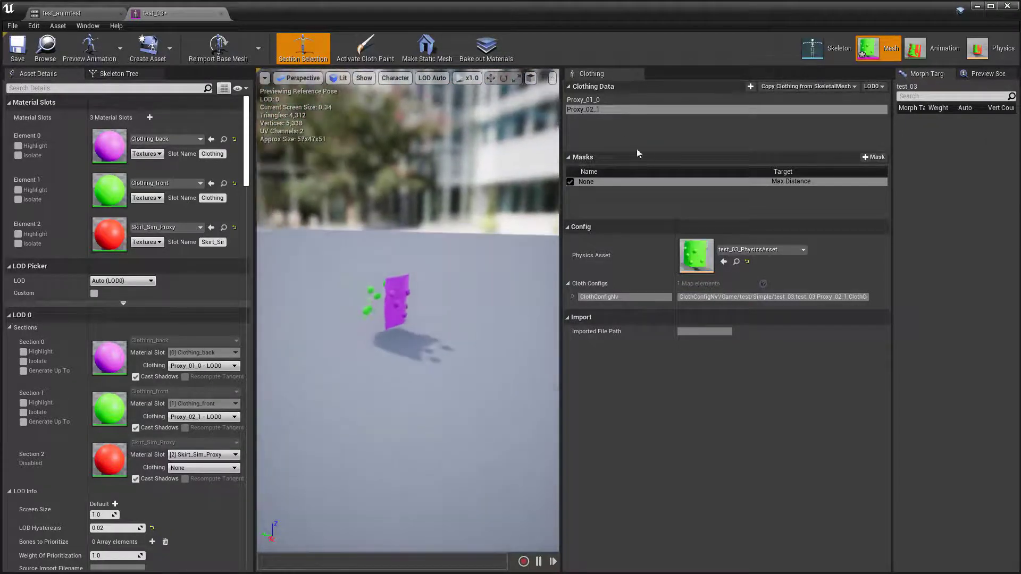
{"action": "right_click", "coordinate": [603, 108]}
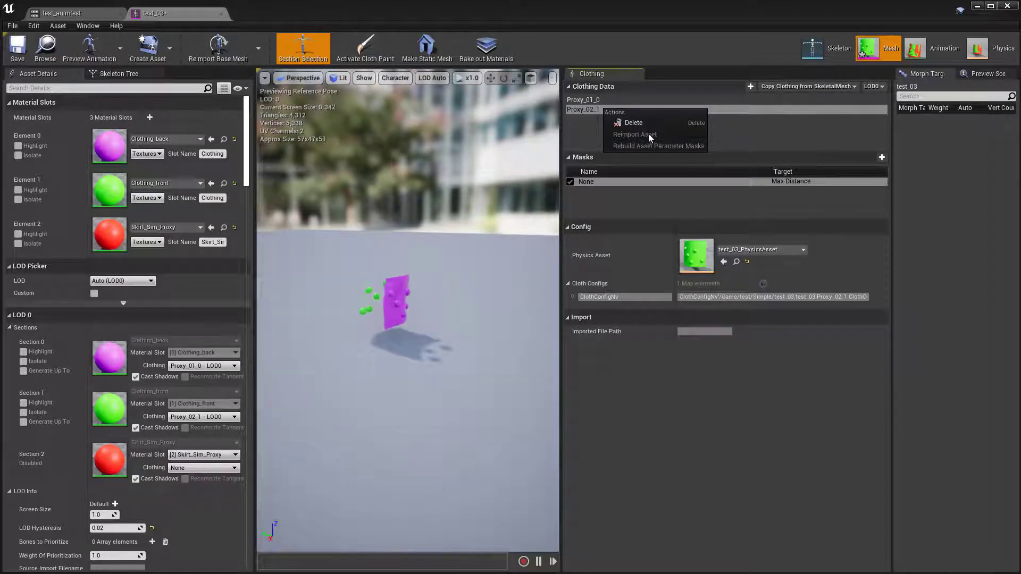
{"action": "left_click", "coordinate": [585, 108]}
{"action": "mouse_move", "coordinate": [441, 255]}
{"action": "right_mouse_down"}
{"action": "mouse_move", "coordinate": [457, 263]}
{"action": "mouse_move", "coordinate": [445, 257]}
{"action": "right_mouse_up"}
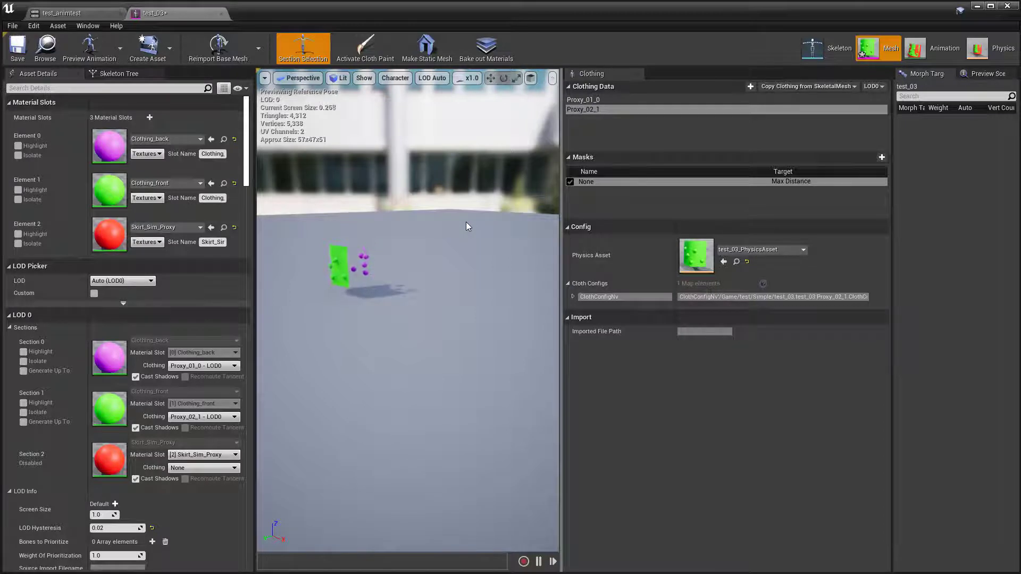
{"action": "left_click_drag", "start_coordinate": [457, 224], "coordinate": [516, 212], "text": "alt"}
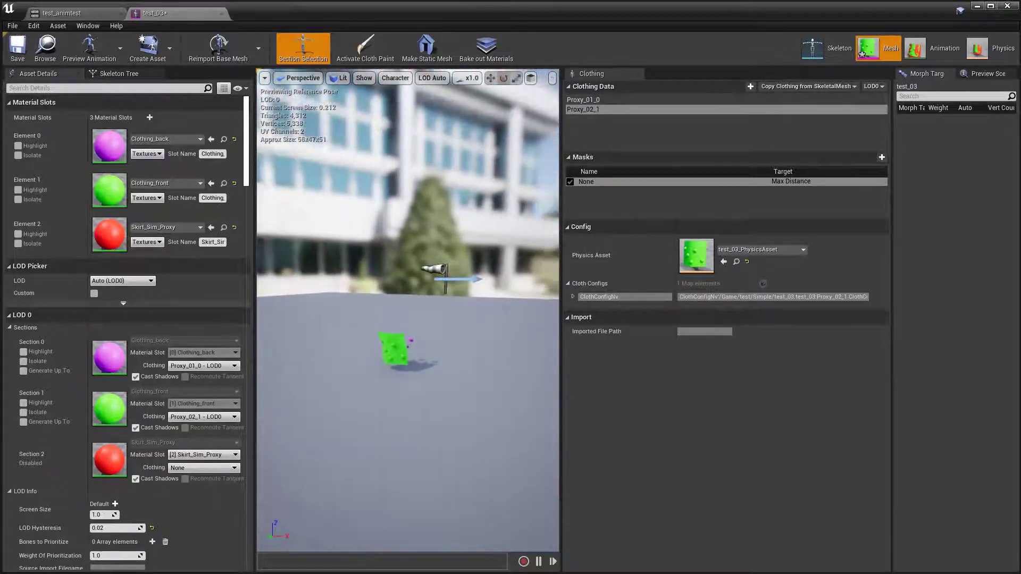